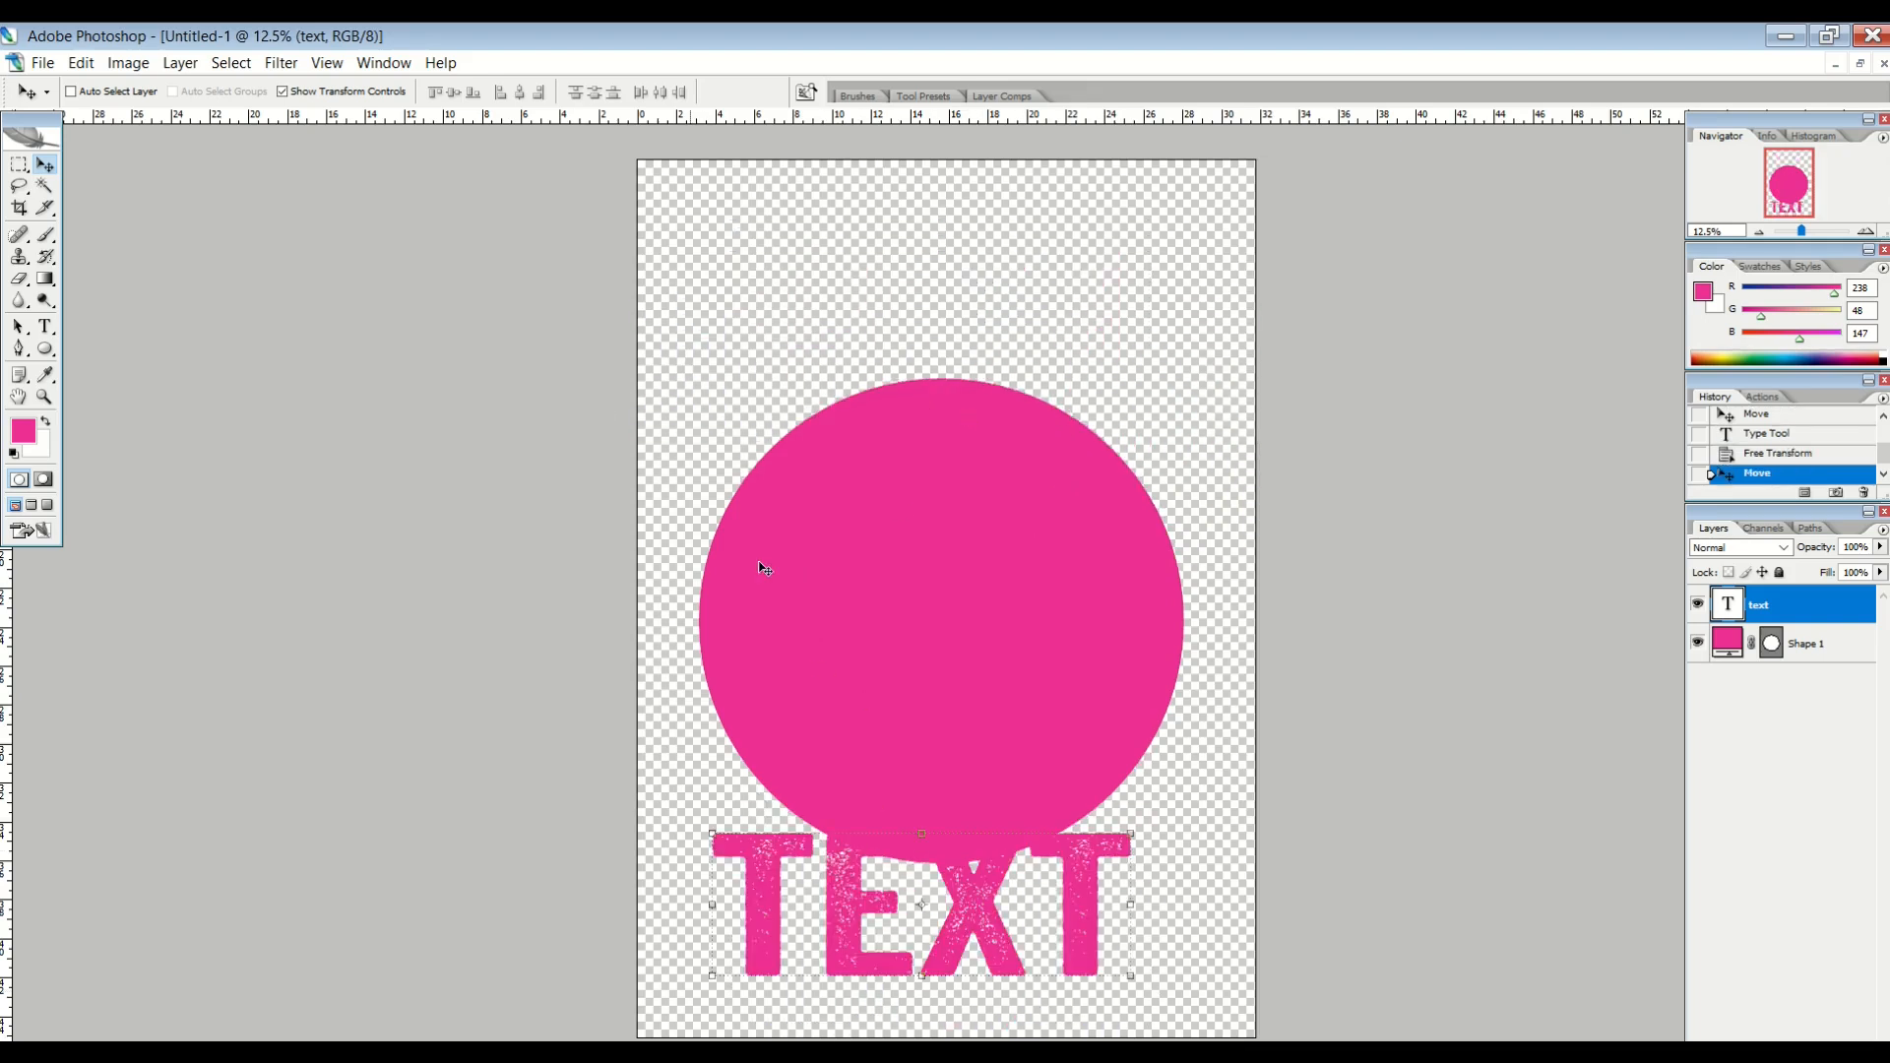
- Move the pink TEXT layer from the circle's lower edge to just above the circle
{"action": "left_click", "coordinate": [1756, 661]}
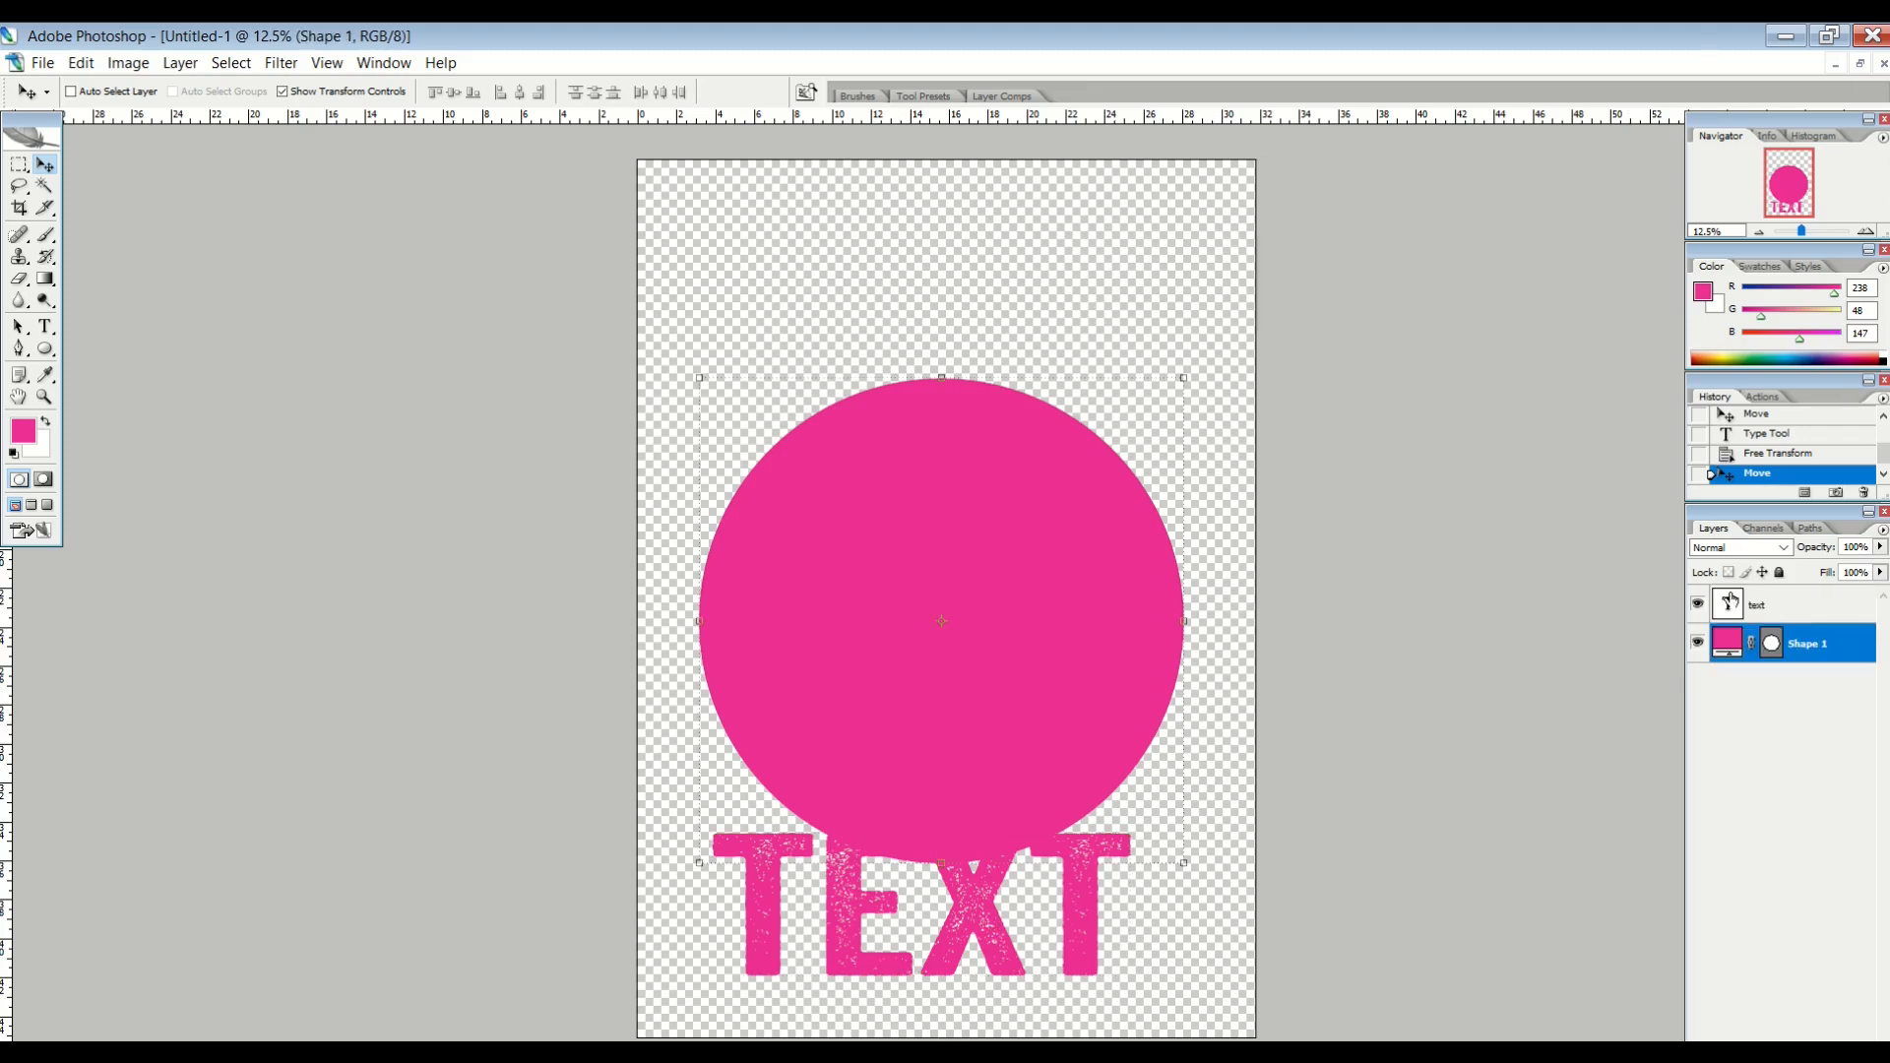
{"action": "left_click", "coordinate": [1730, 600]}
{"action": "left_click_drag", "start_coordinate": [883, 955], "coordinate": [857, 327]}
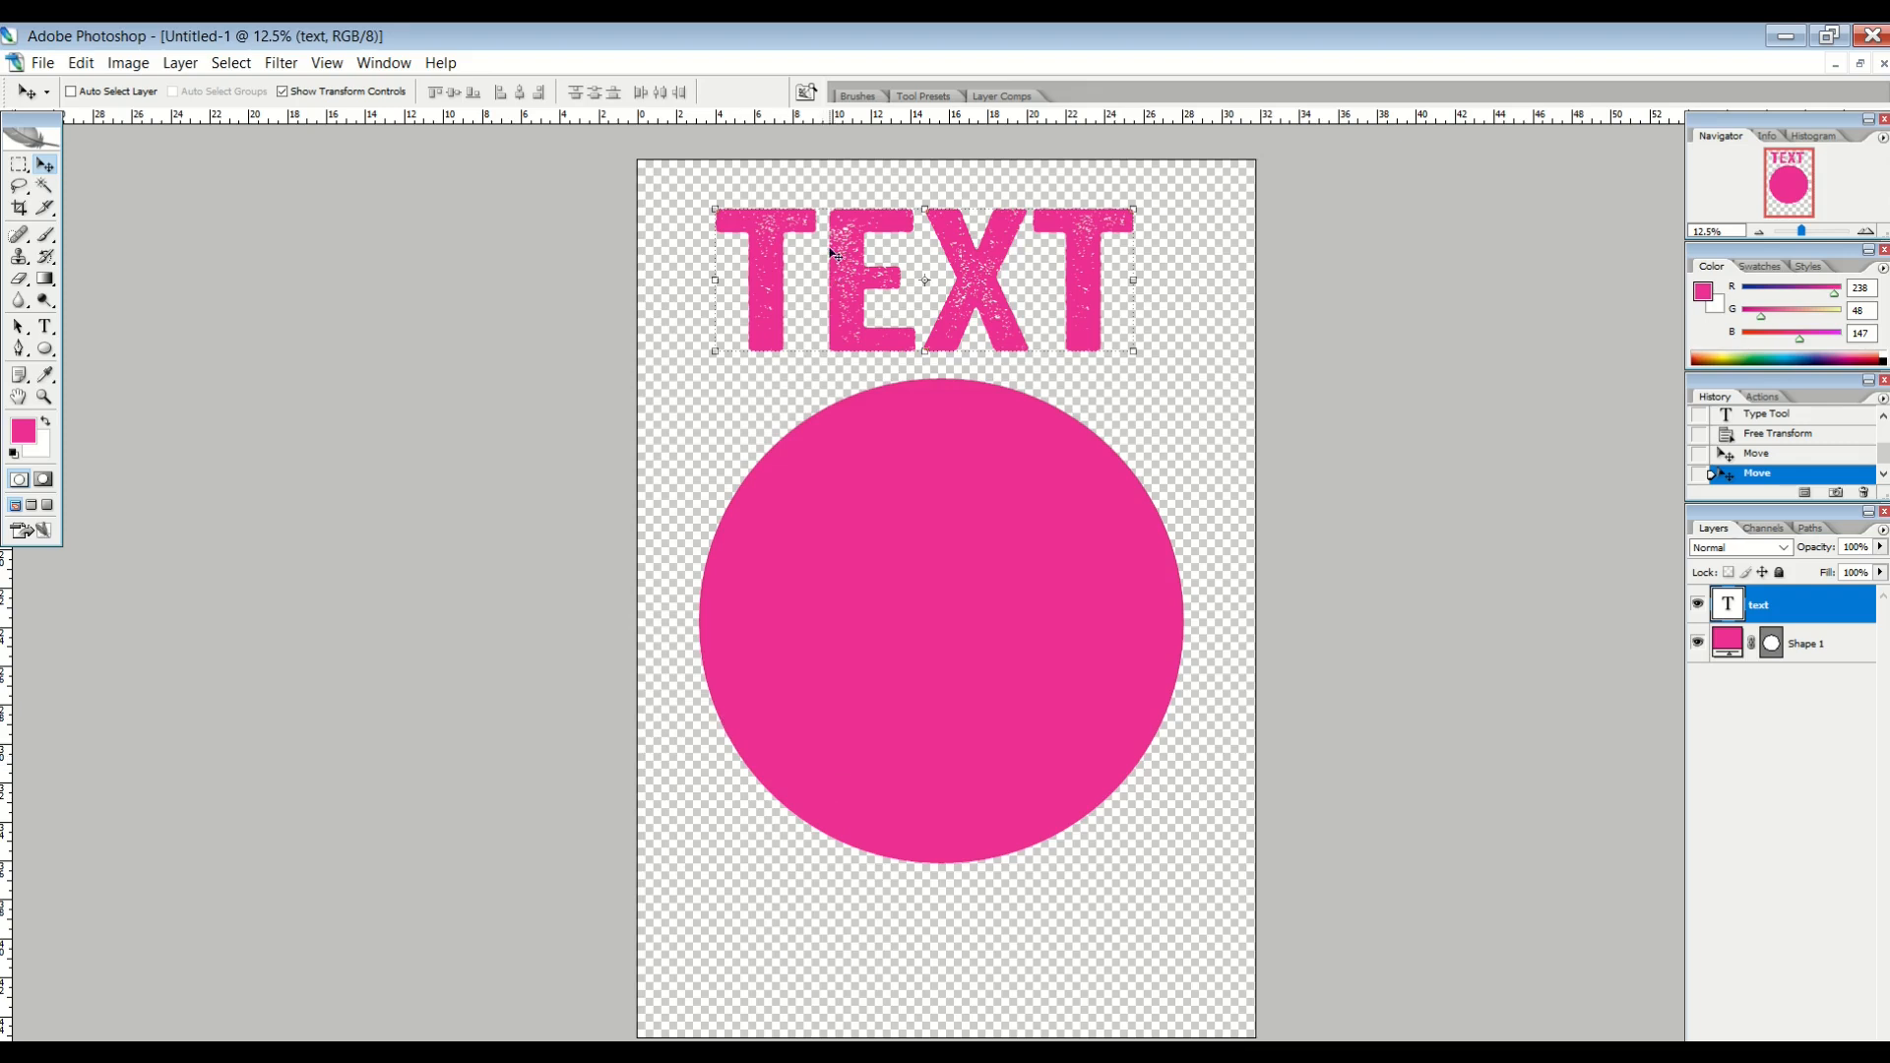
{"action": "left_click_drag", "start_coordinate": [771, 278], "coordinate": [783, 284]}
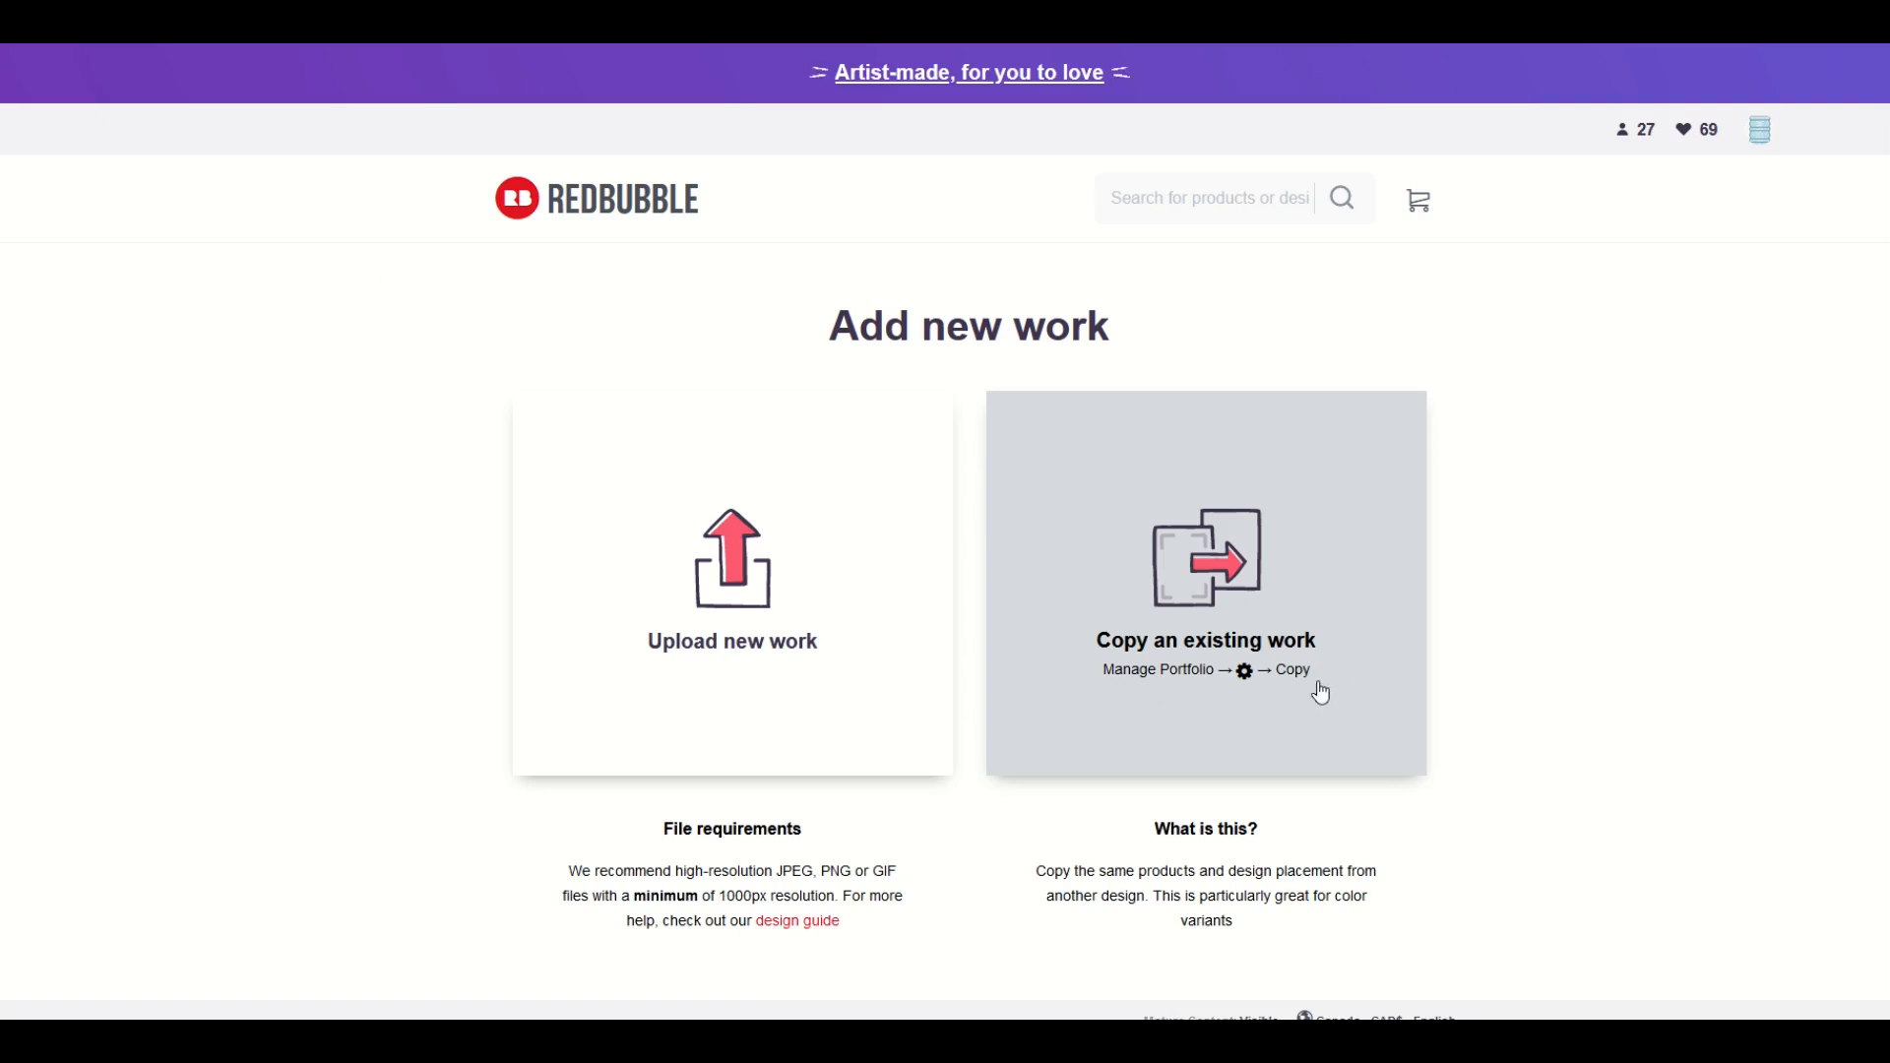
- In Redbubble, start a copy of an existing work using the settings of ONTARIO CANADA RETRO VINTAGE TRAVEL TORONTO
{"action": "left_click", "coordinate": [1201, 603]}
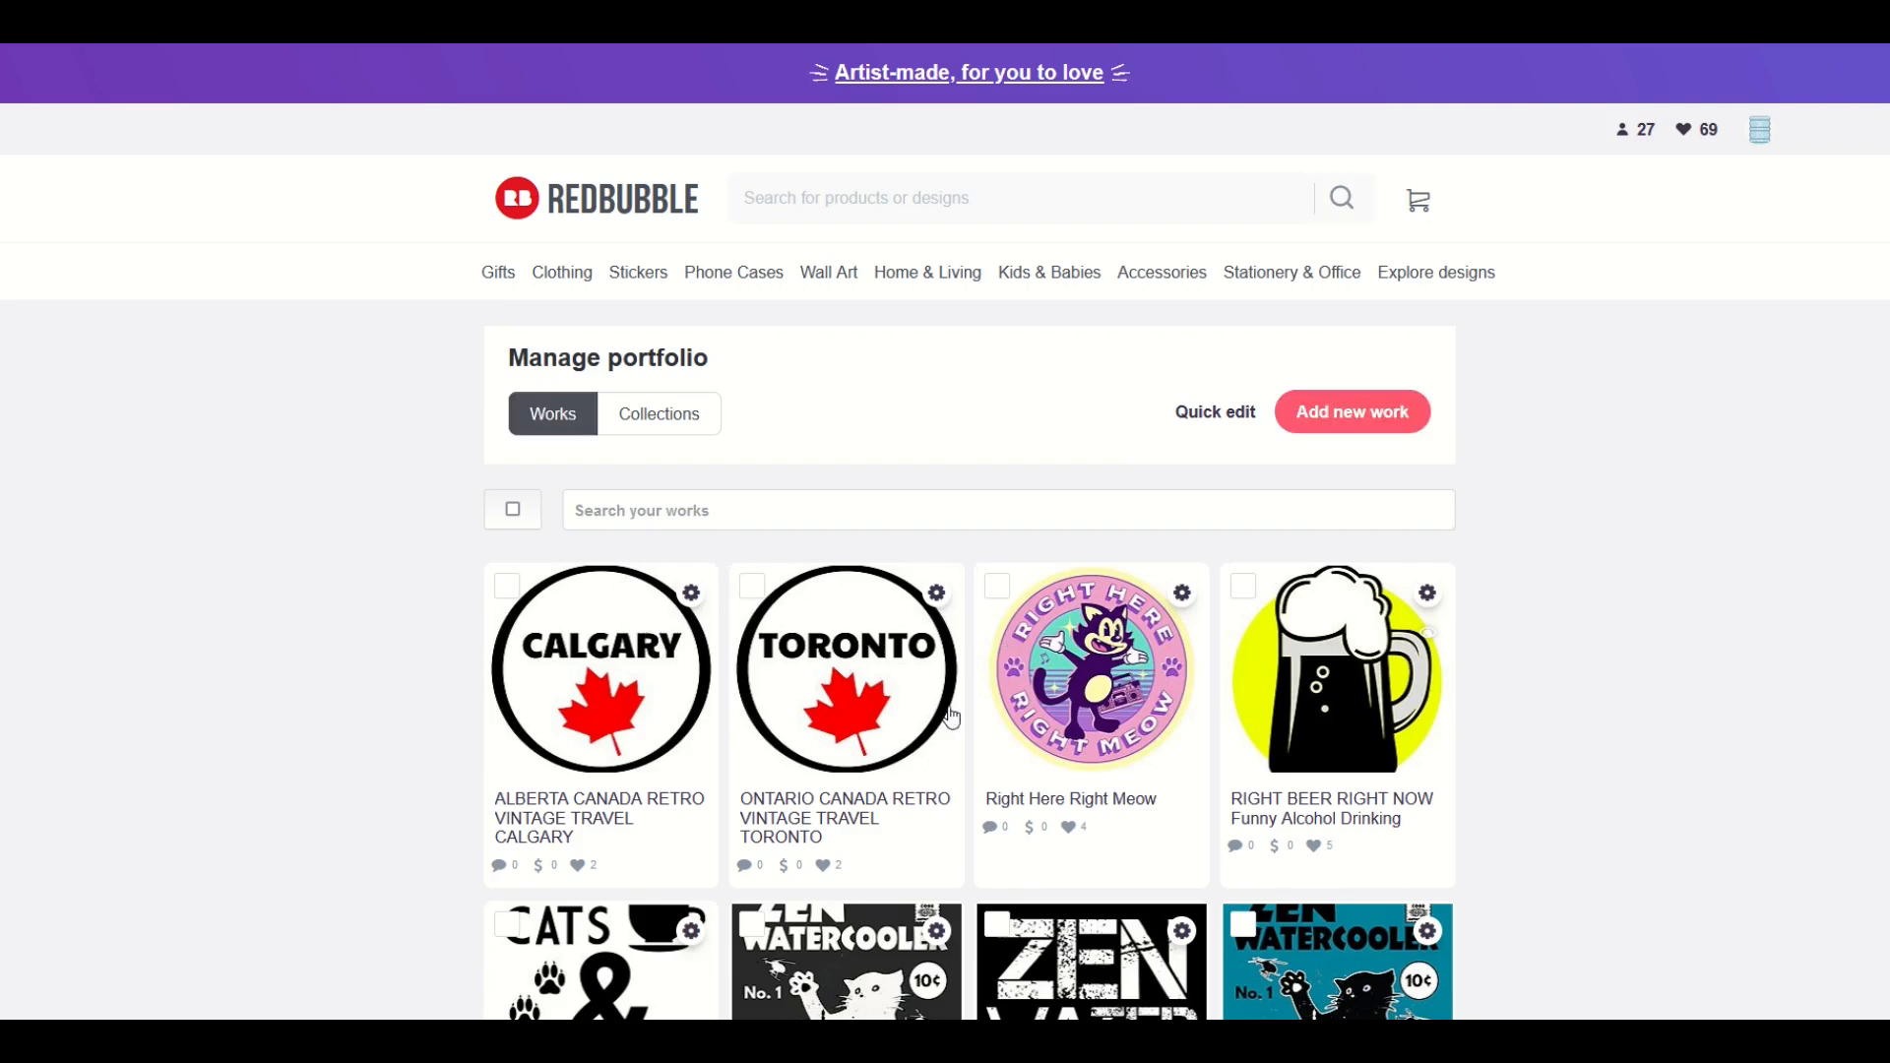
{"action": "left_click", "coordinate": [940, 600]}
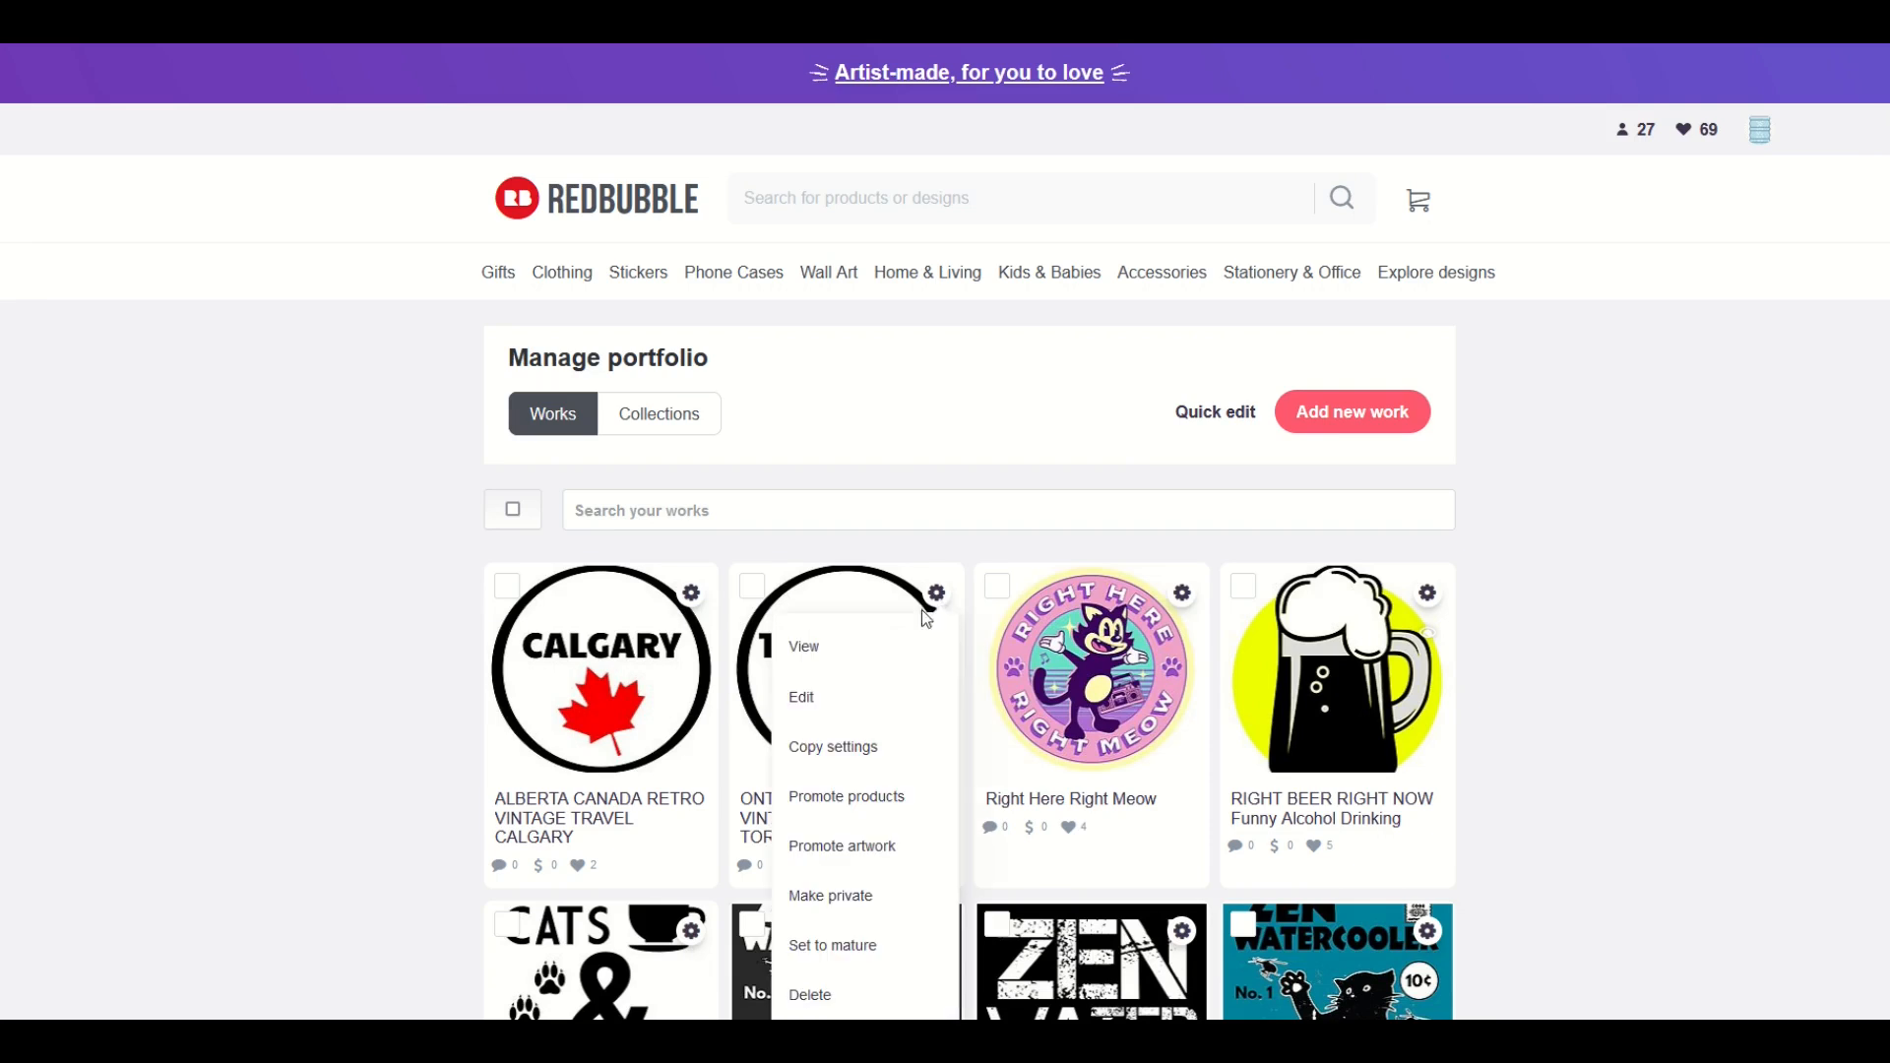
{"action": "left_click", "coordinate": [836, 754]}
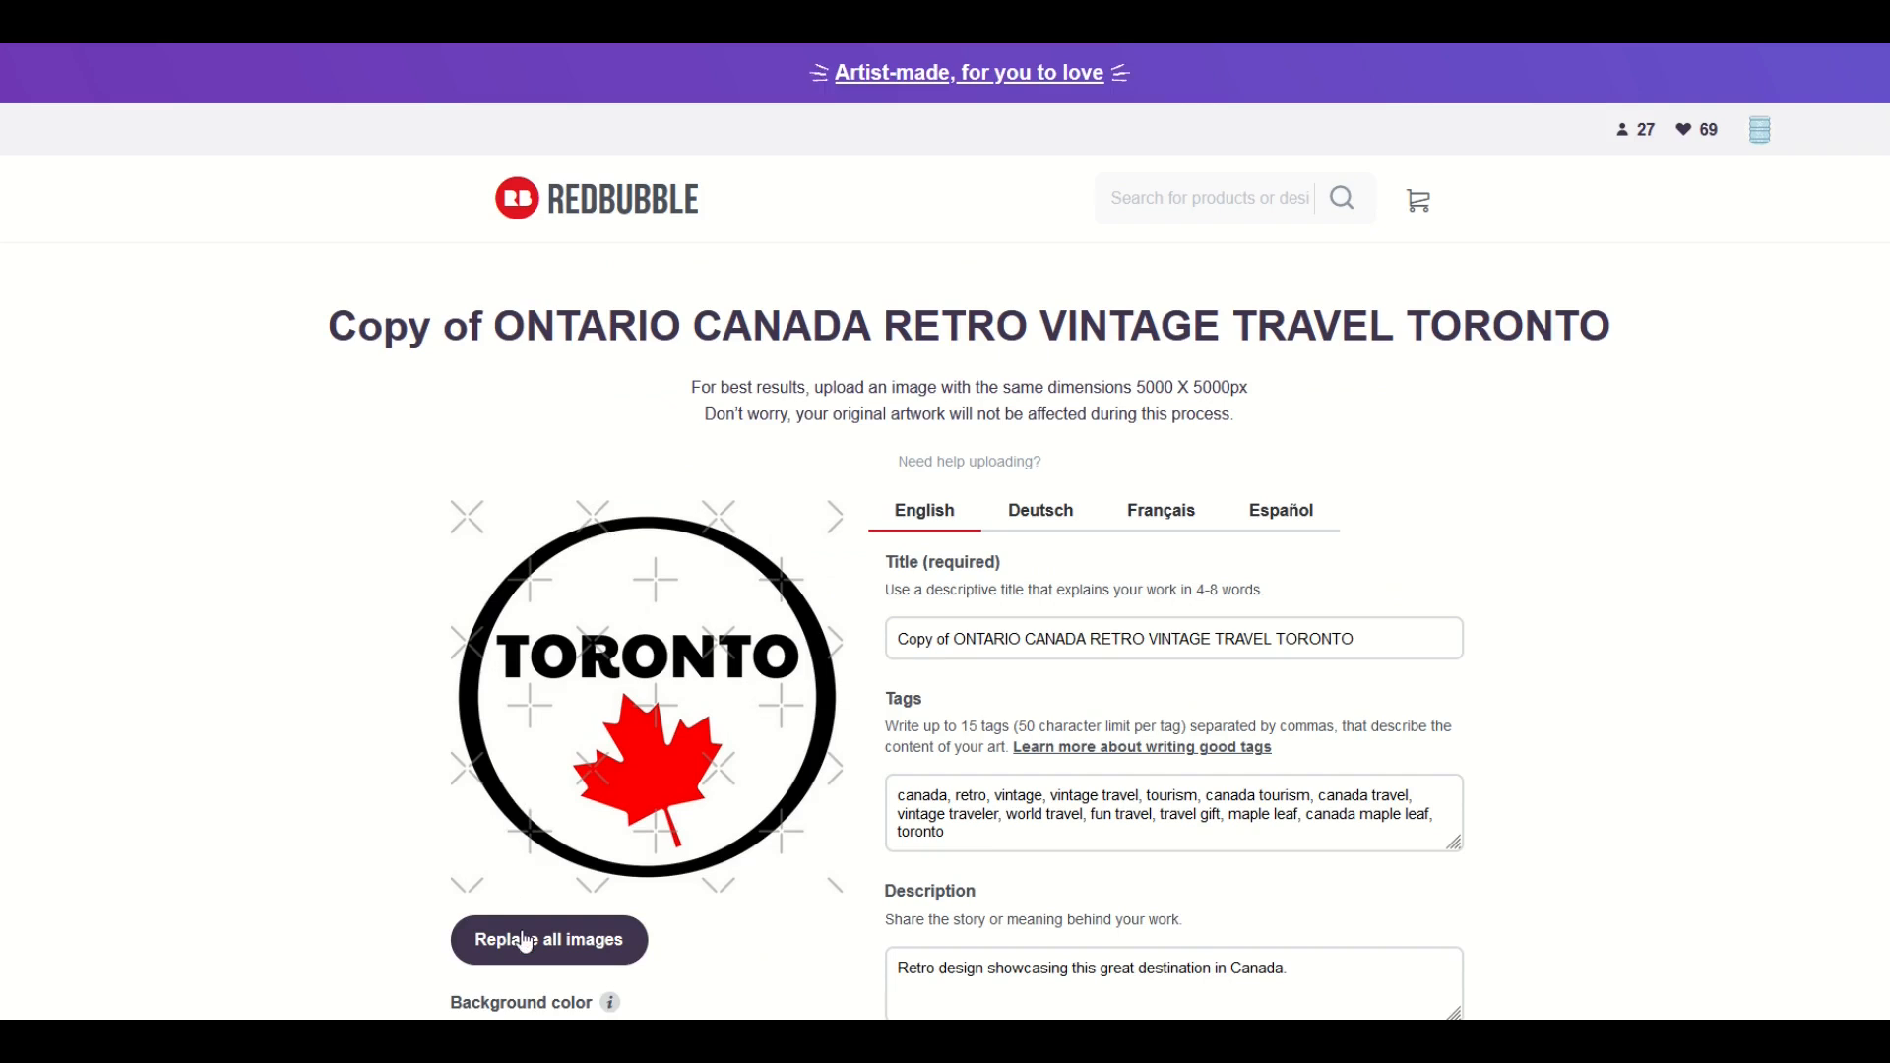
- Examine the copied design's placement across the product previews, along with its title, tags and description
{"action": "scroll", "coordinate": [507, 878], "scroll_direction": "down", "scroll_amount": 9}
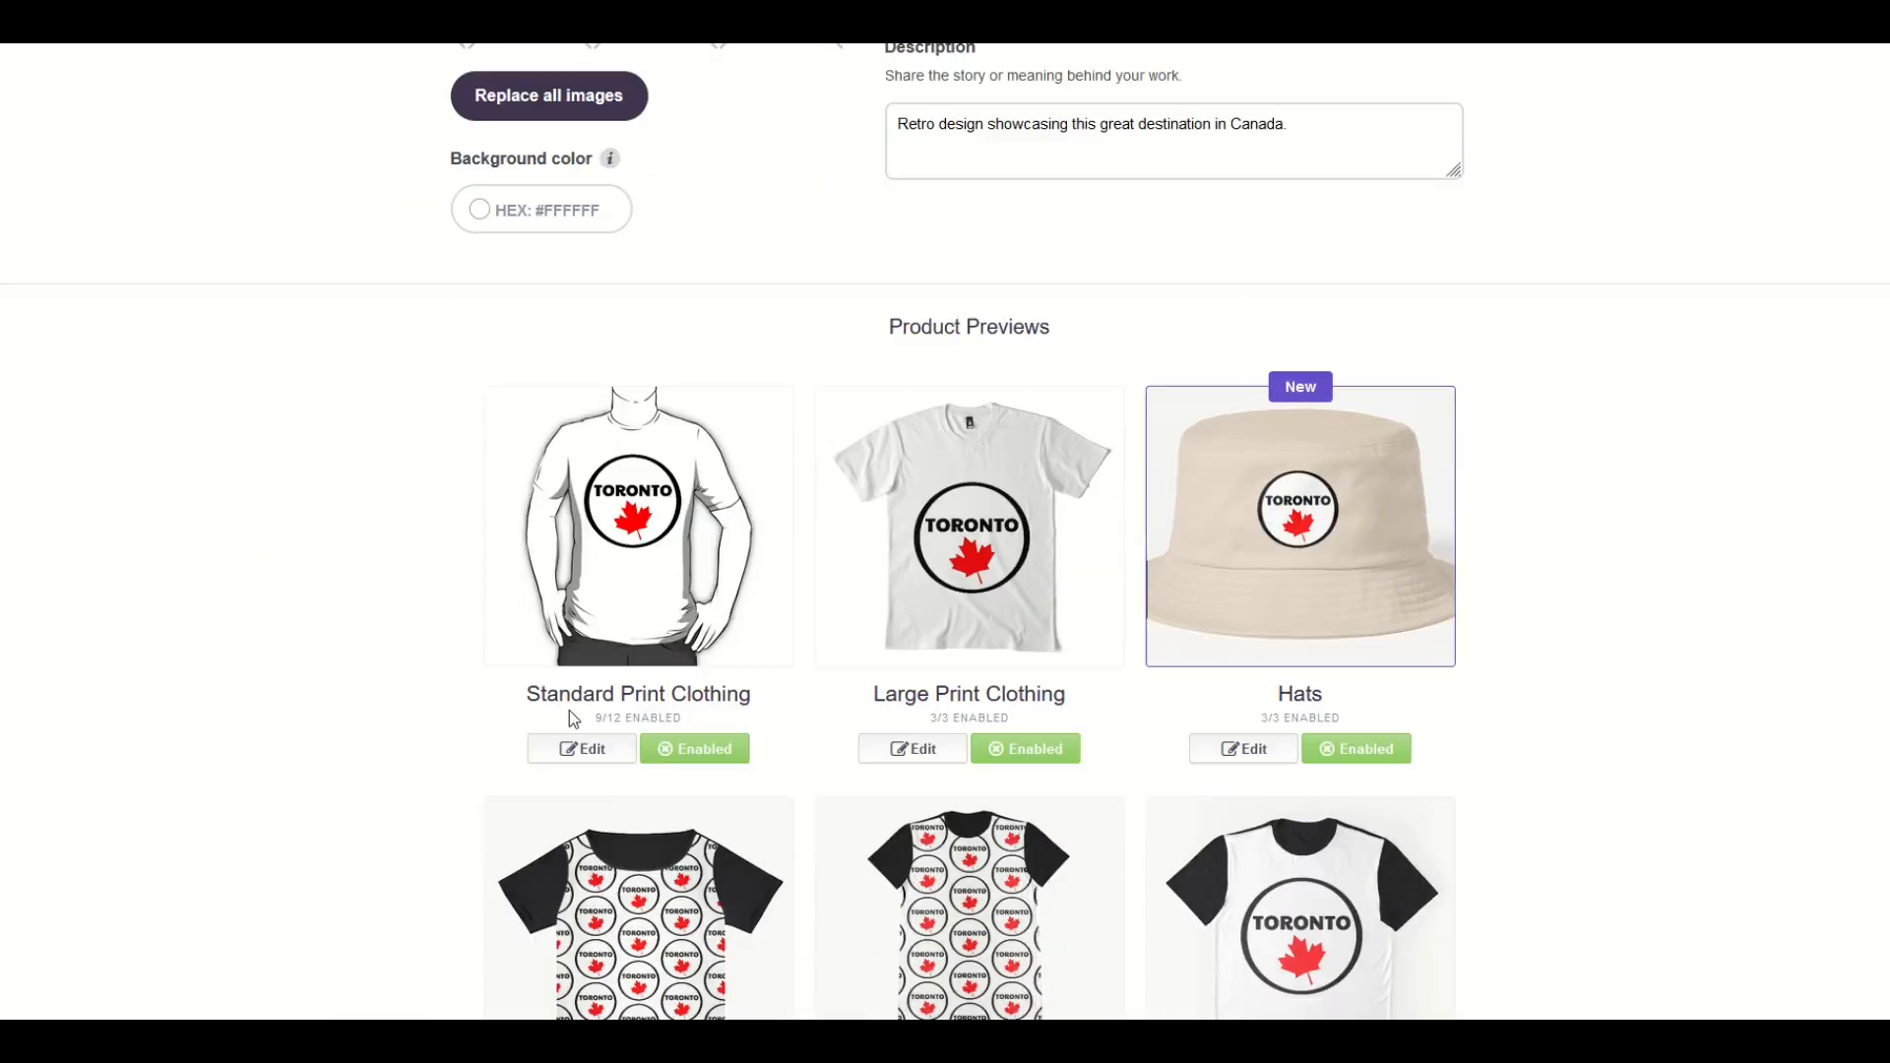
{"action": "scroll", "coordinate": [1278, 547], "scroll_direction": "down", "scroll_amount": 2}
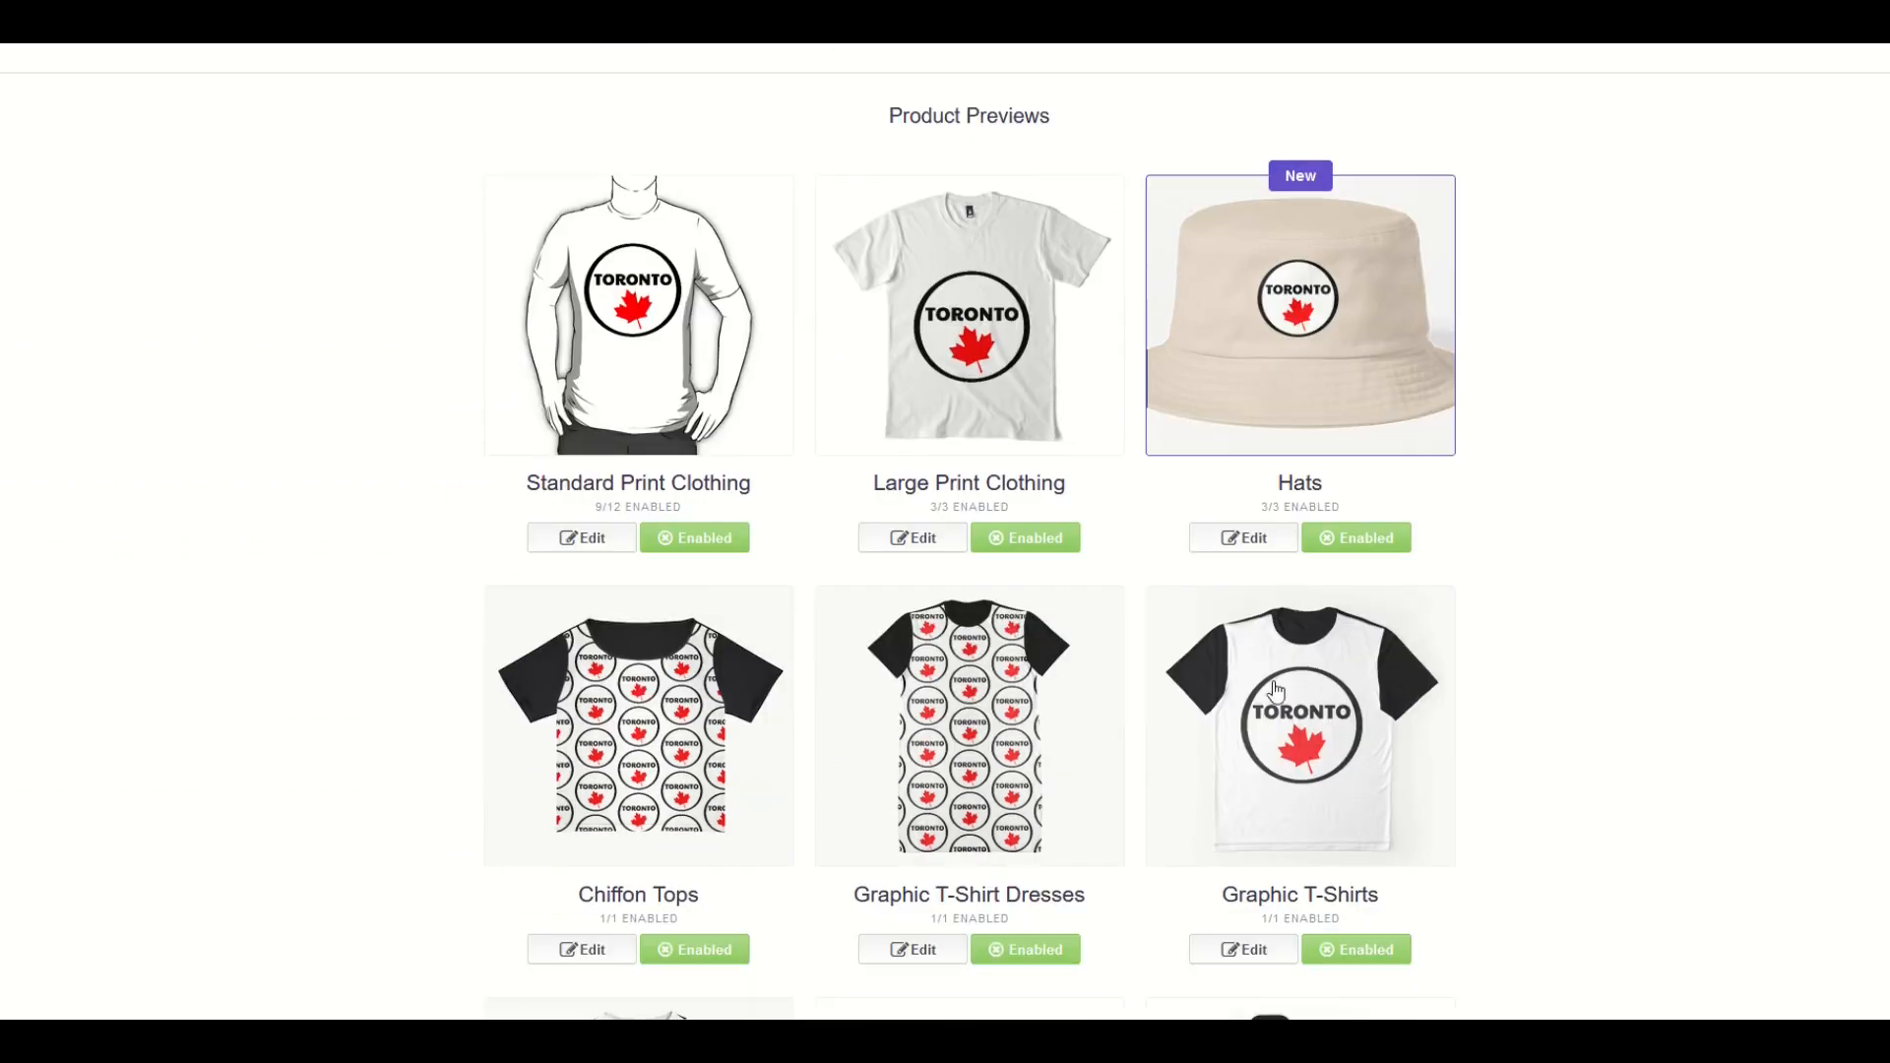
{"action": "scroll", "coordinate": [884, 710], "scroll_direction": "down", "scroll_amount": 9}
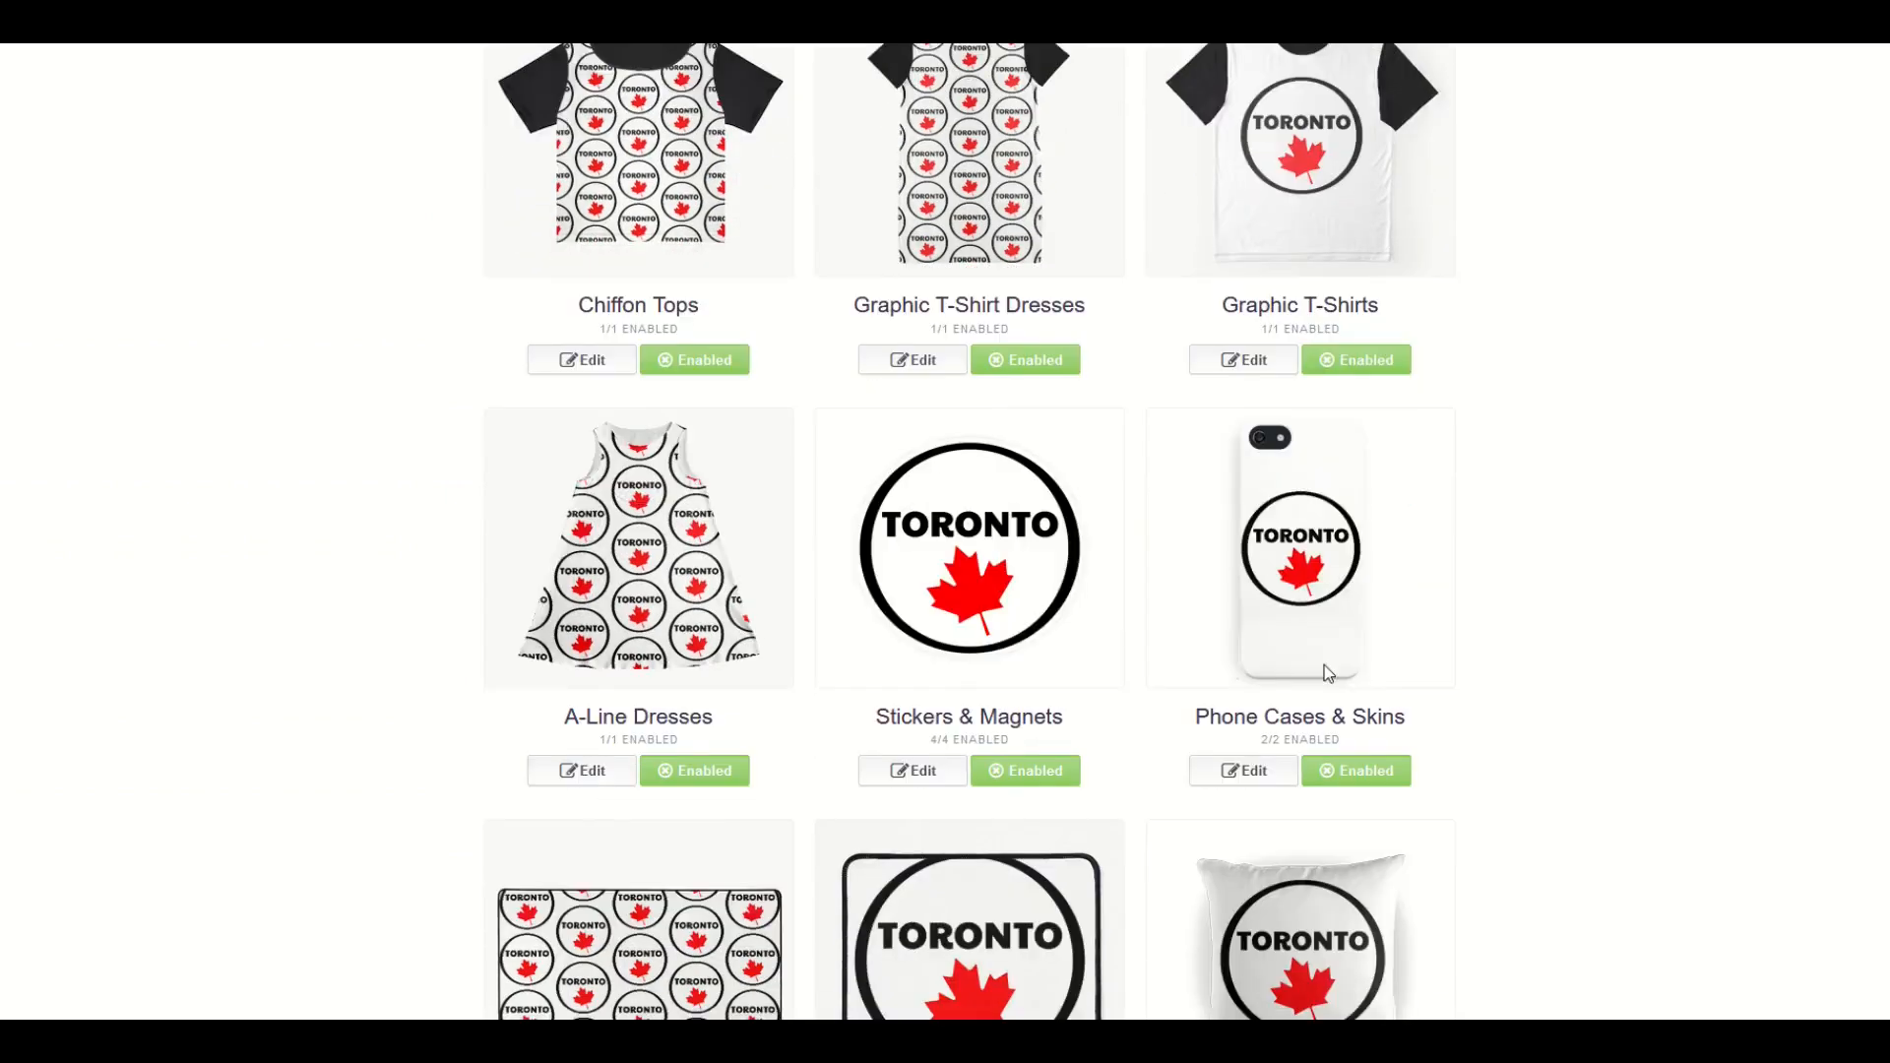
{"action": "scroll", "coordinate": [635, 662], "scroll_direction": "up", "scroll_amount": 12}
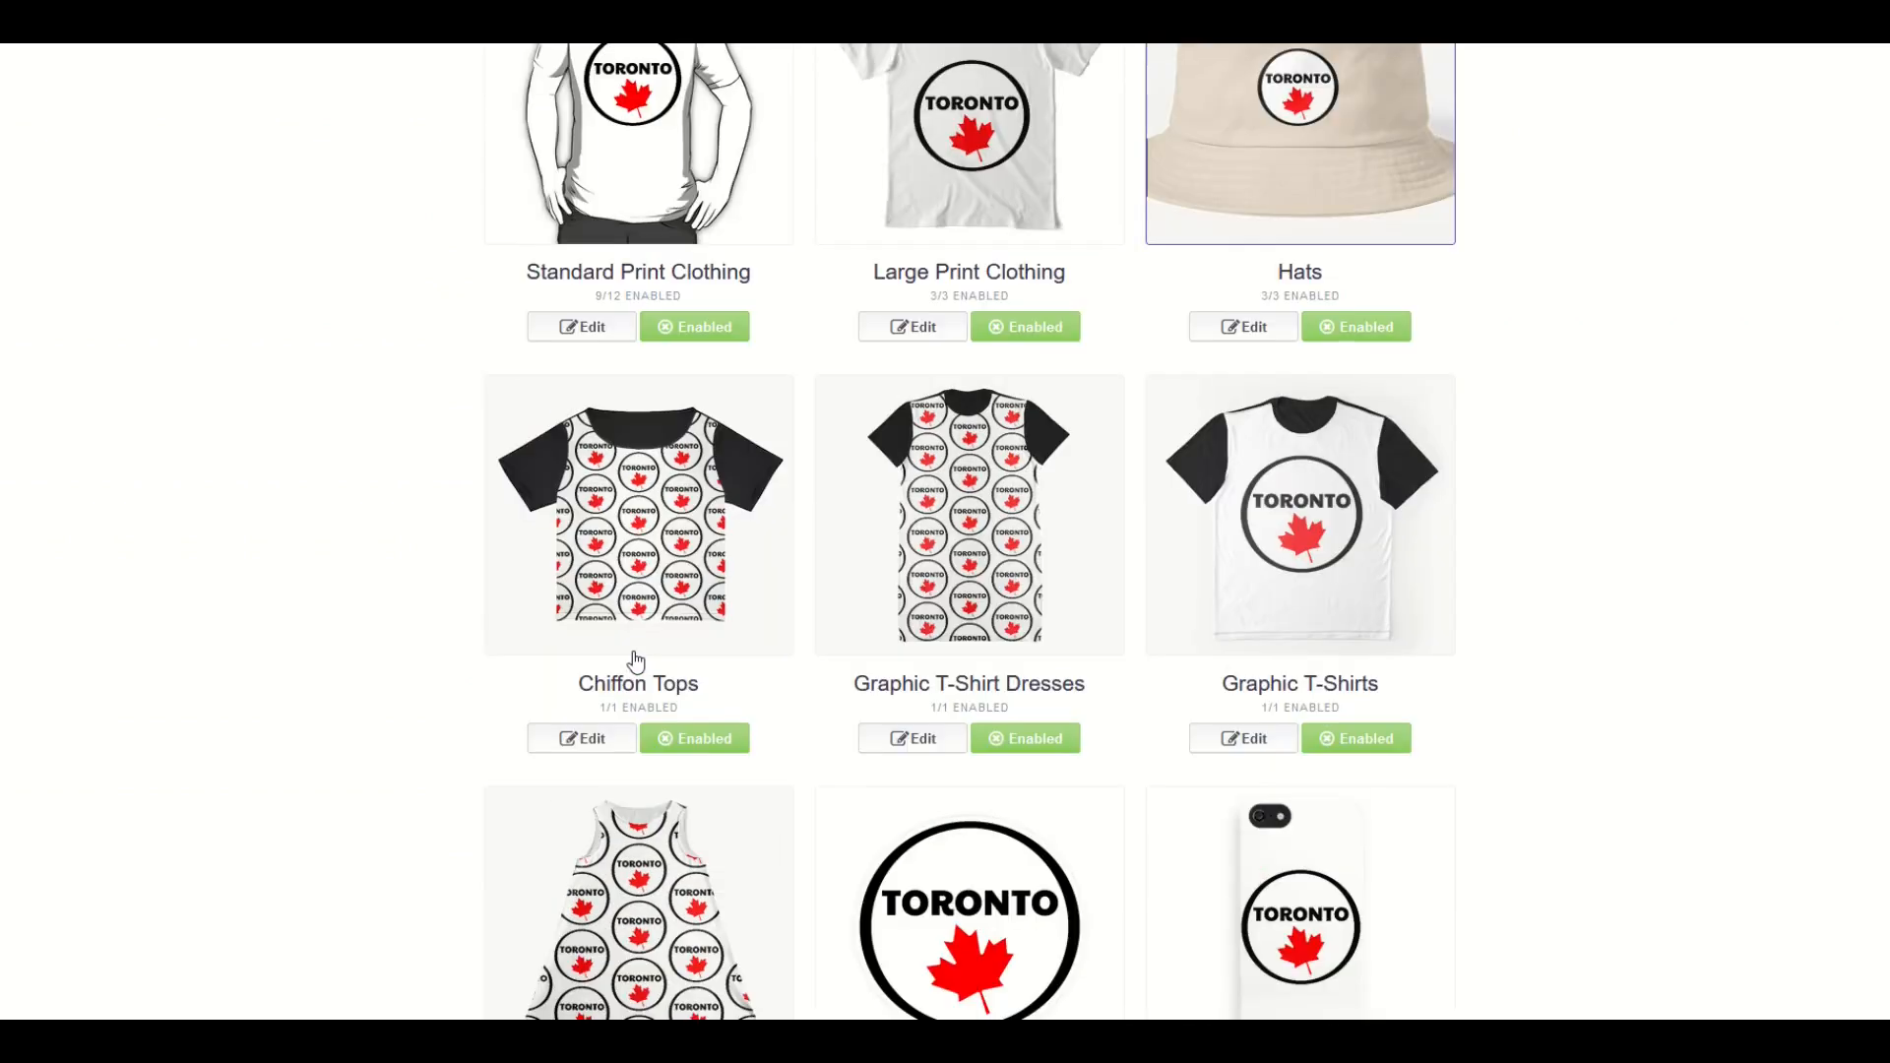
{"action": "scroll", "coordinate": [641, 665], "scroll_direction": "up", "scroll_amount": 5}
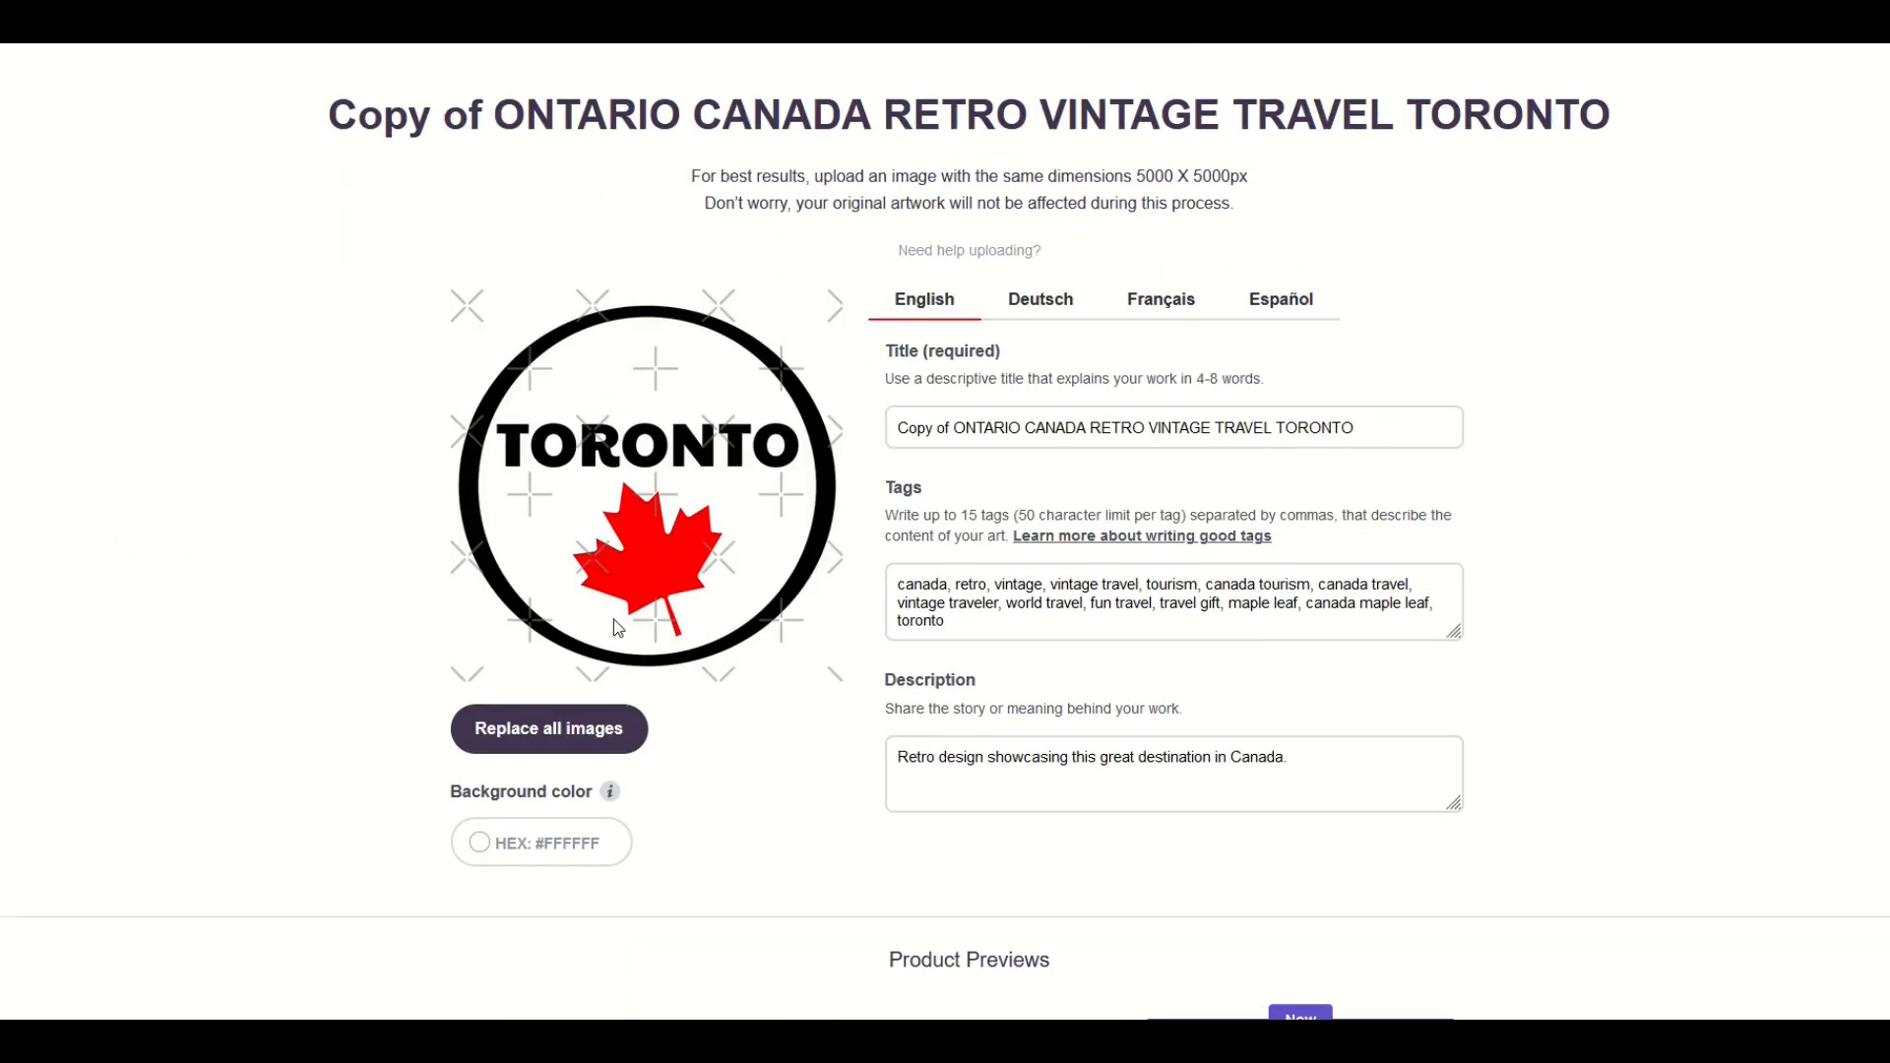
{"action": "scroll", "coordinate": [595, 636], "scroll_direction": "down", "scroll_amount": 2}
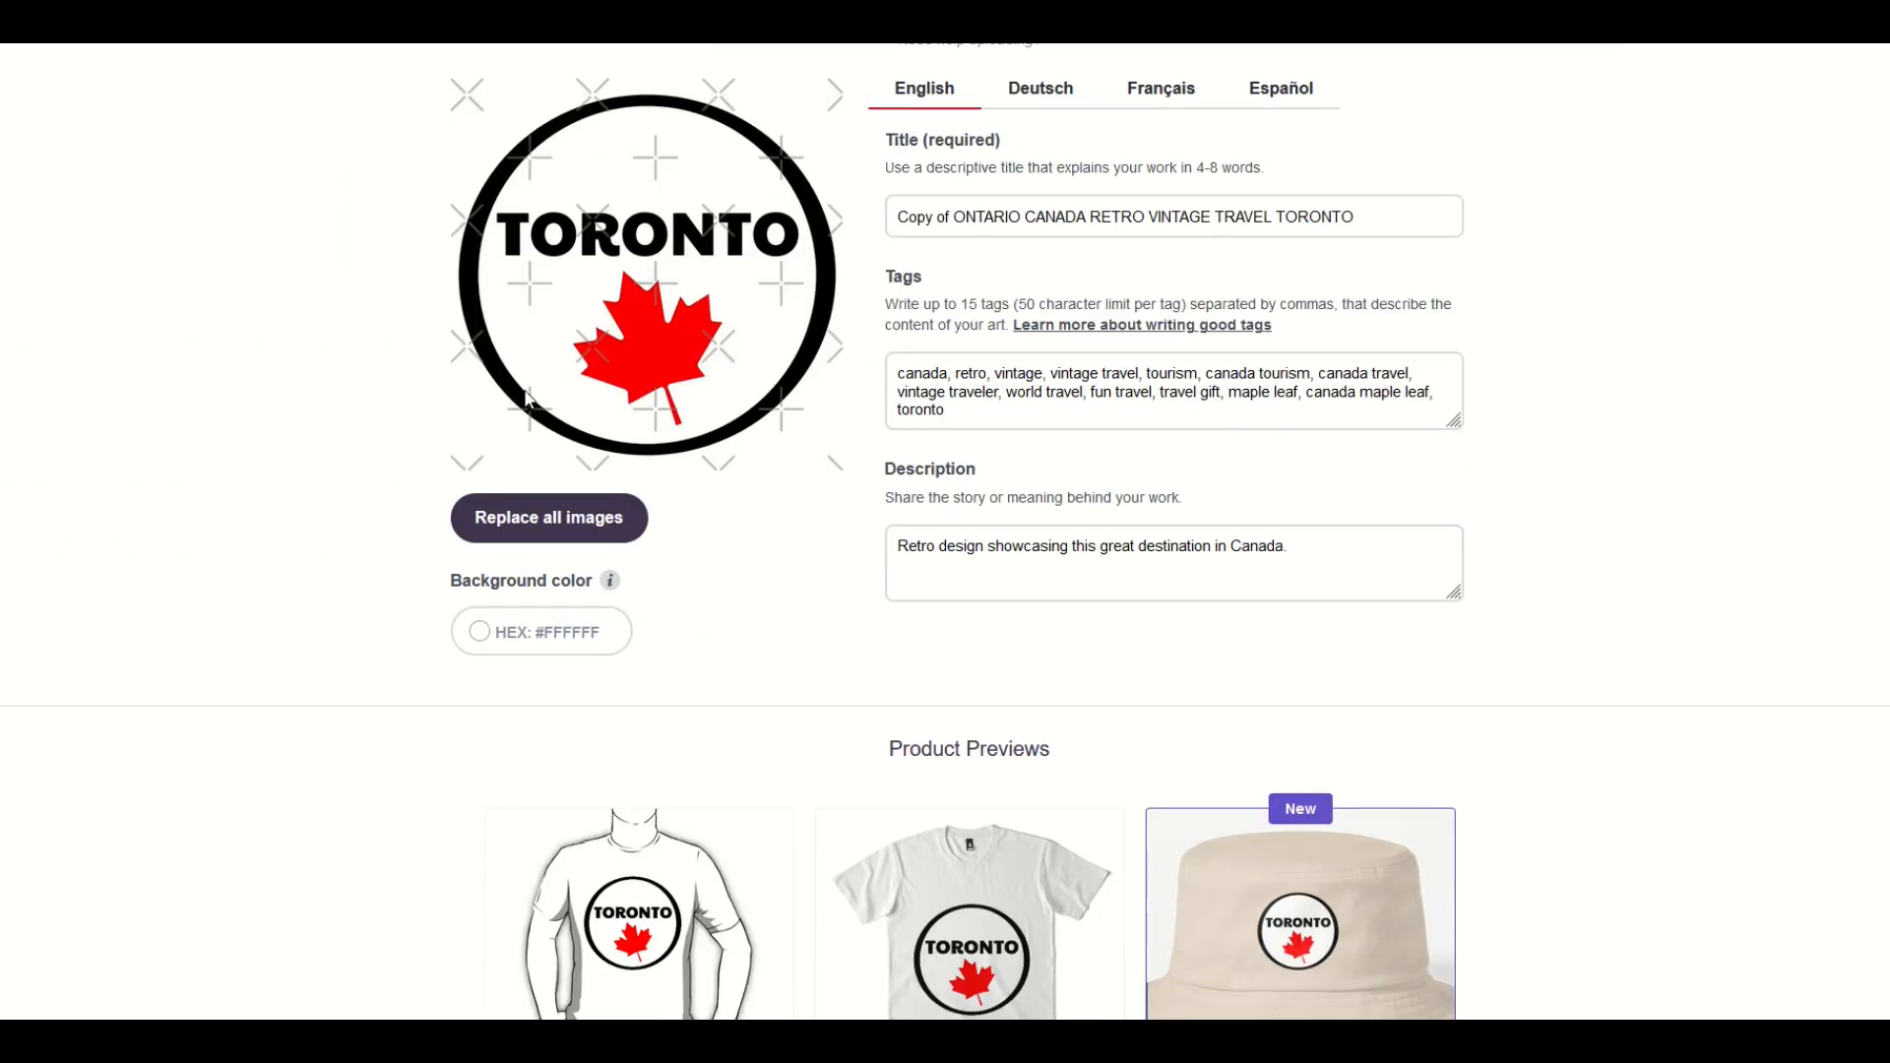
{"action": "scroll", "coordinate": [578, 670], "scroll_direction": "down", "scroll_amount": 5}
{"action": "scroll", "coordinate": [1157, 590], "scroll_direction": "down", "scroll_amount": 10}
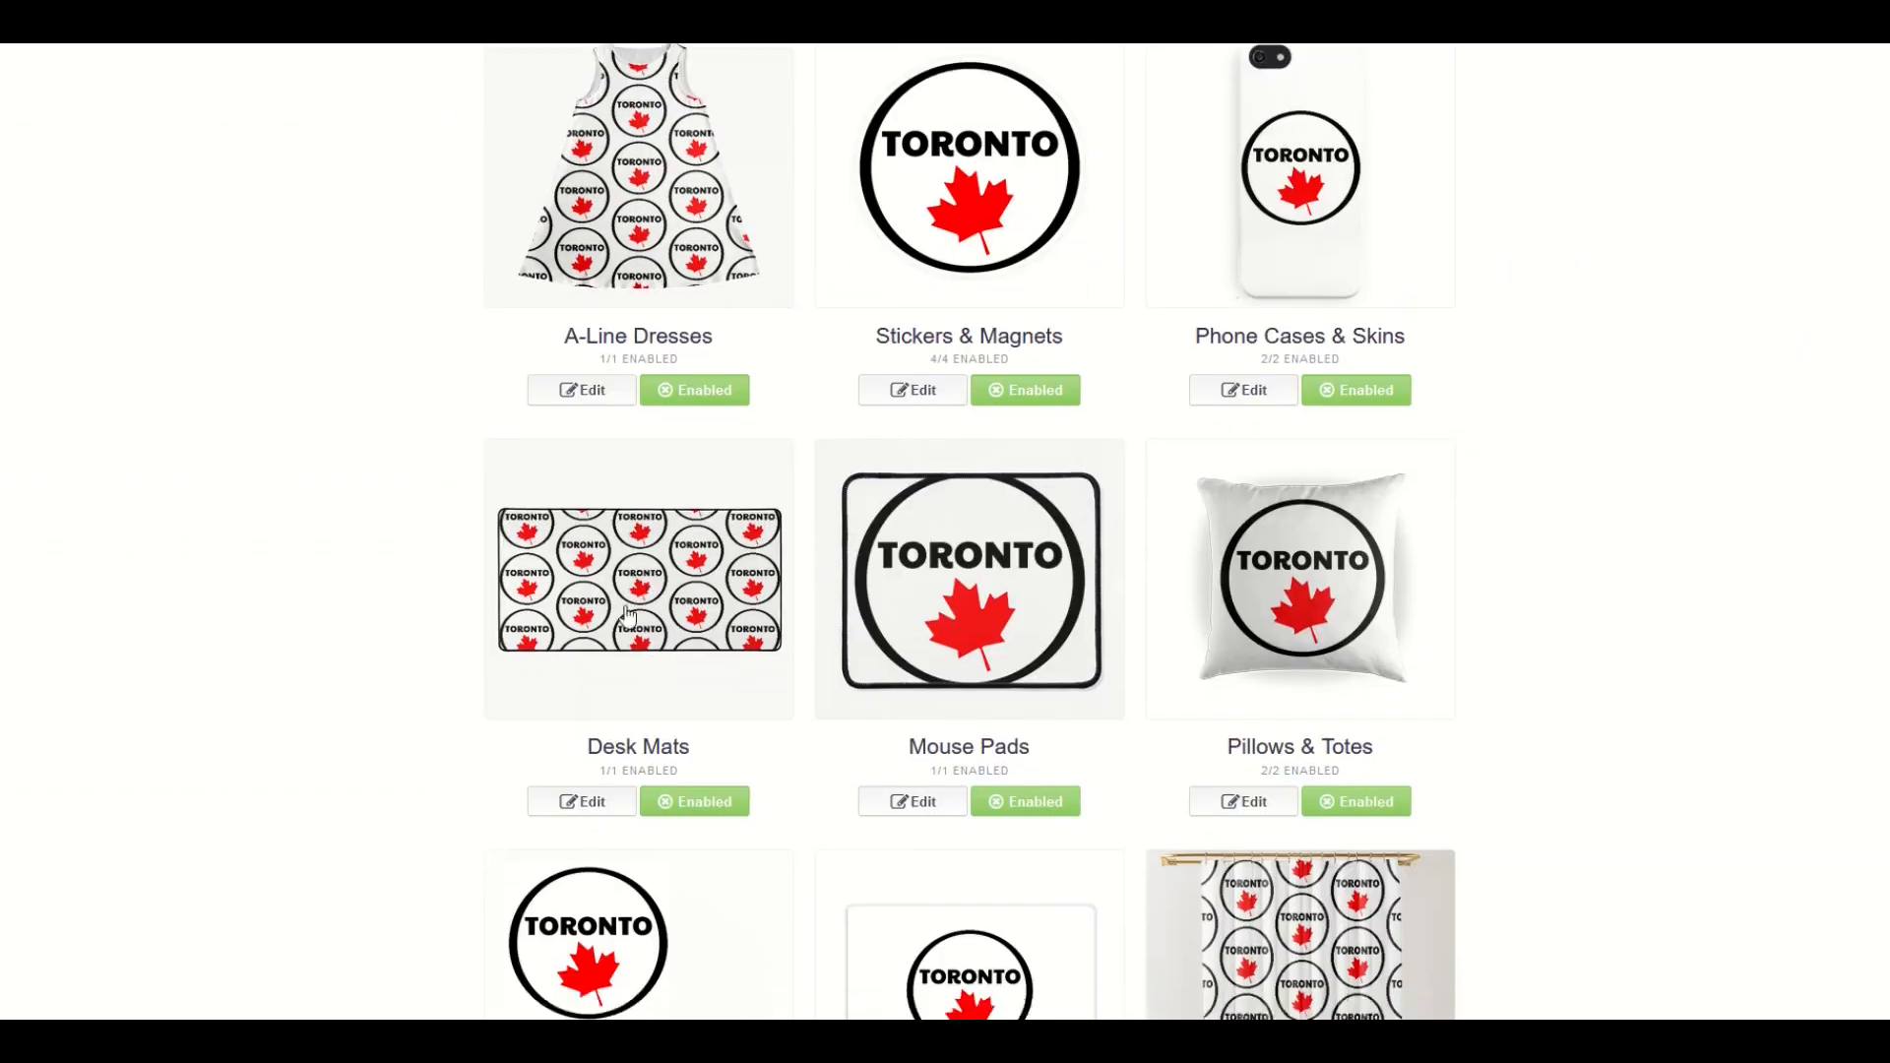
{"action": "scroll", "coordinate": [628, 616], "scroll_direction": "down", "scroll_amount": 10}
{"action": "scroll", "coordinate": [1131, 579], "scroll_direction": "up", "scroll_amount": 6}
{"action": "scroll", "coordinate": [1124, 579], "scroll_direction": "up", "scroll_amount": 19}
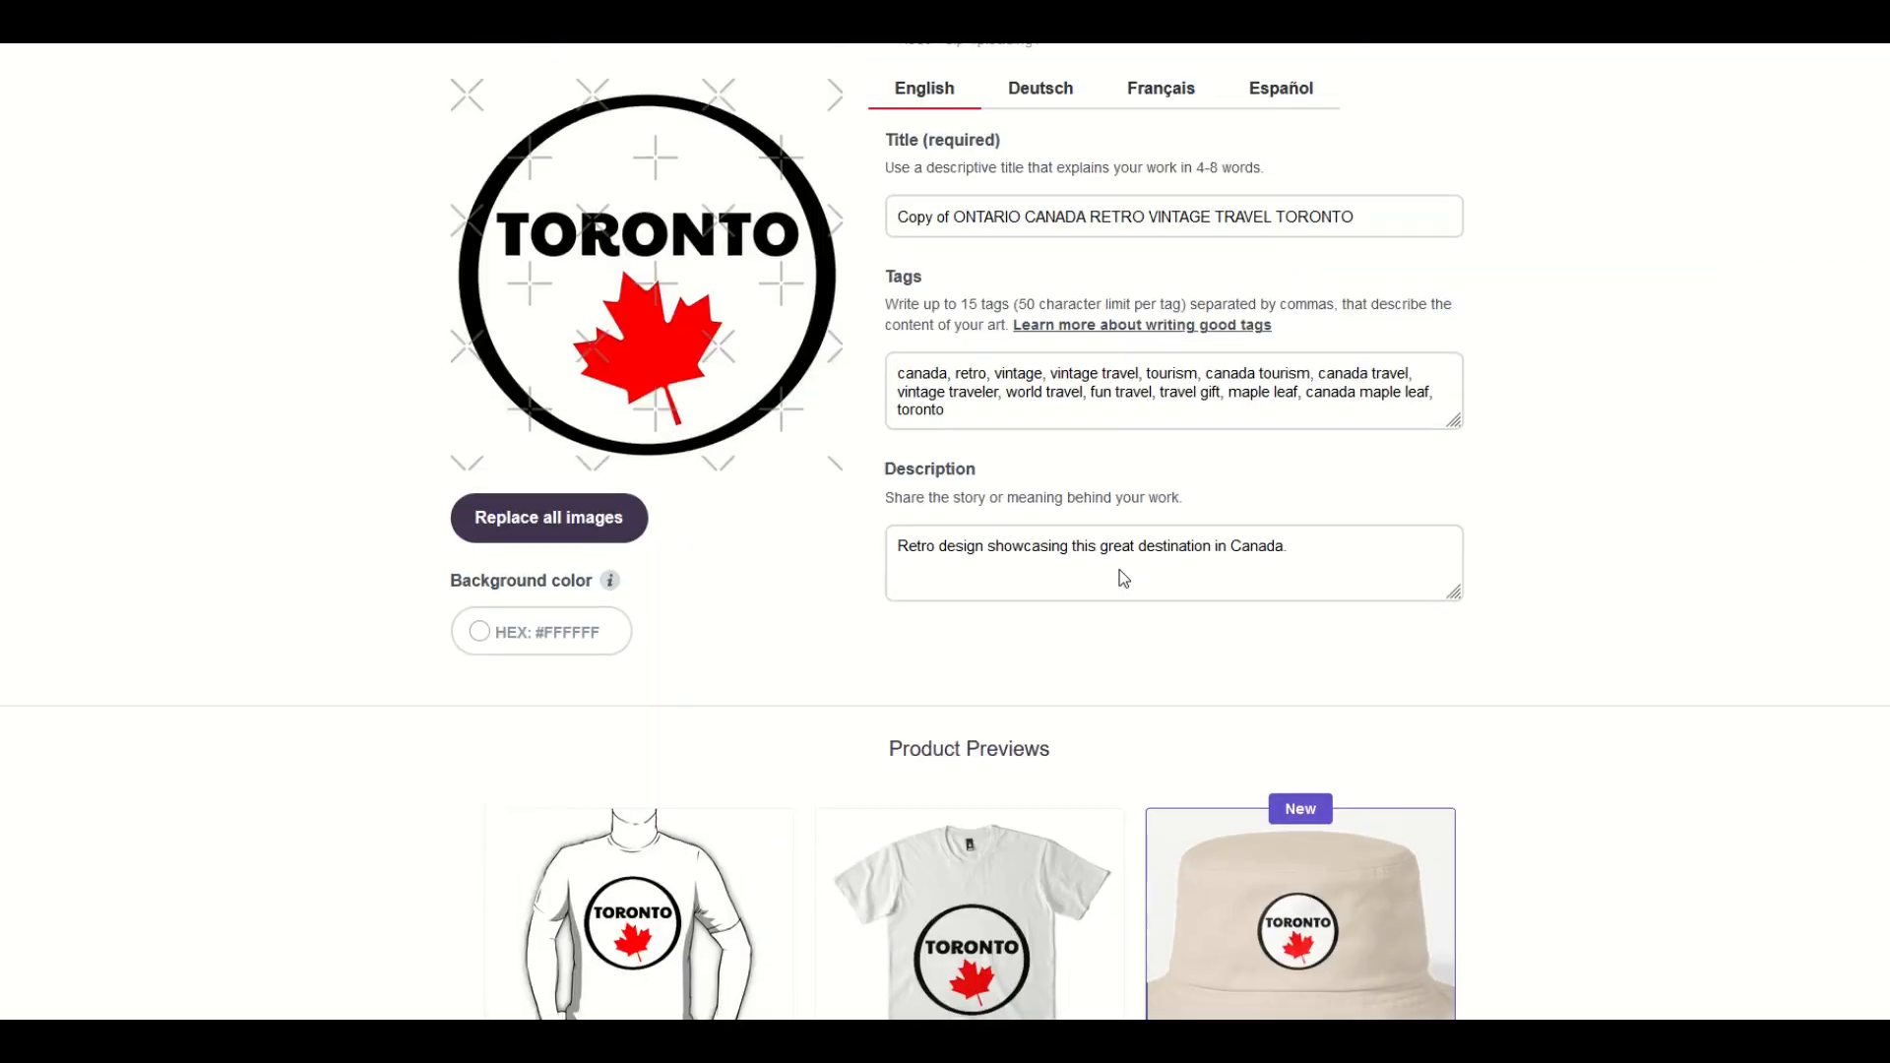
{"action": "scroll", "coordinate": [1124, 579], "scroll_direction": "up", "scroll_amount": 2}
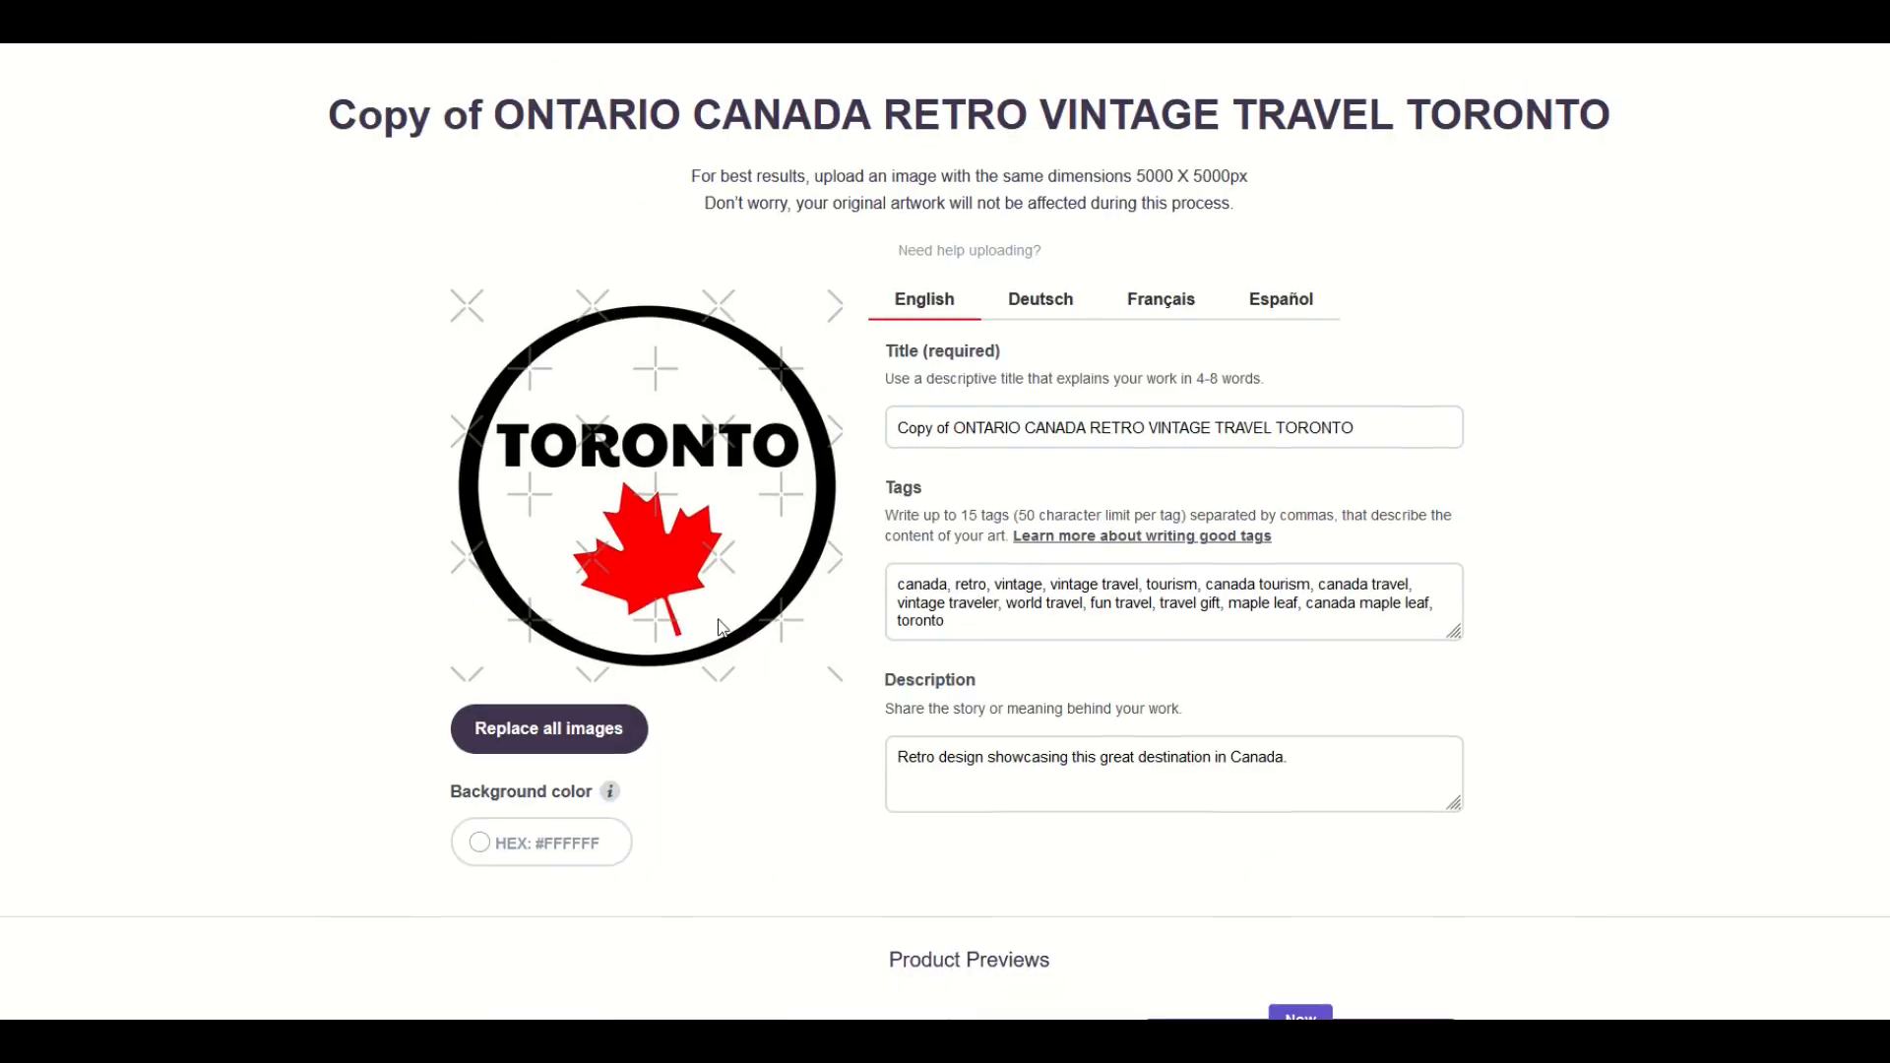
- Replace all images with the pink TEXT and circle artwork and check how it fits the product previews
{"action": "left_click", "coordinate": [544, 731]}
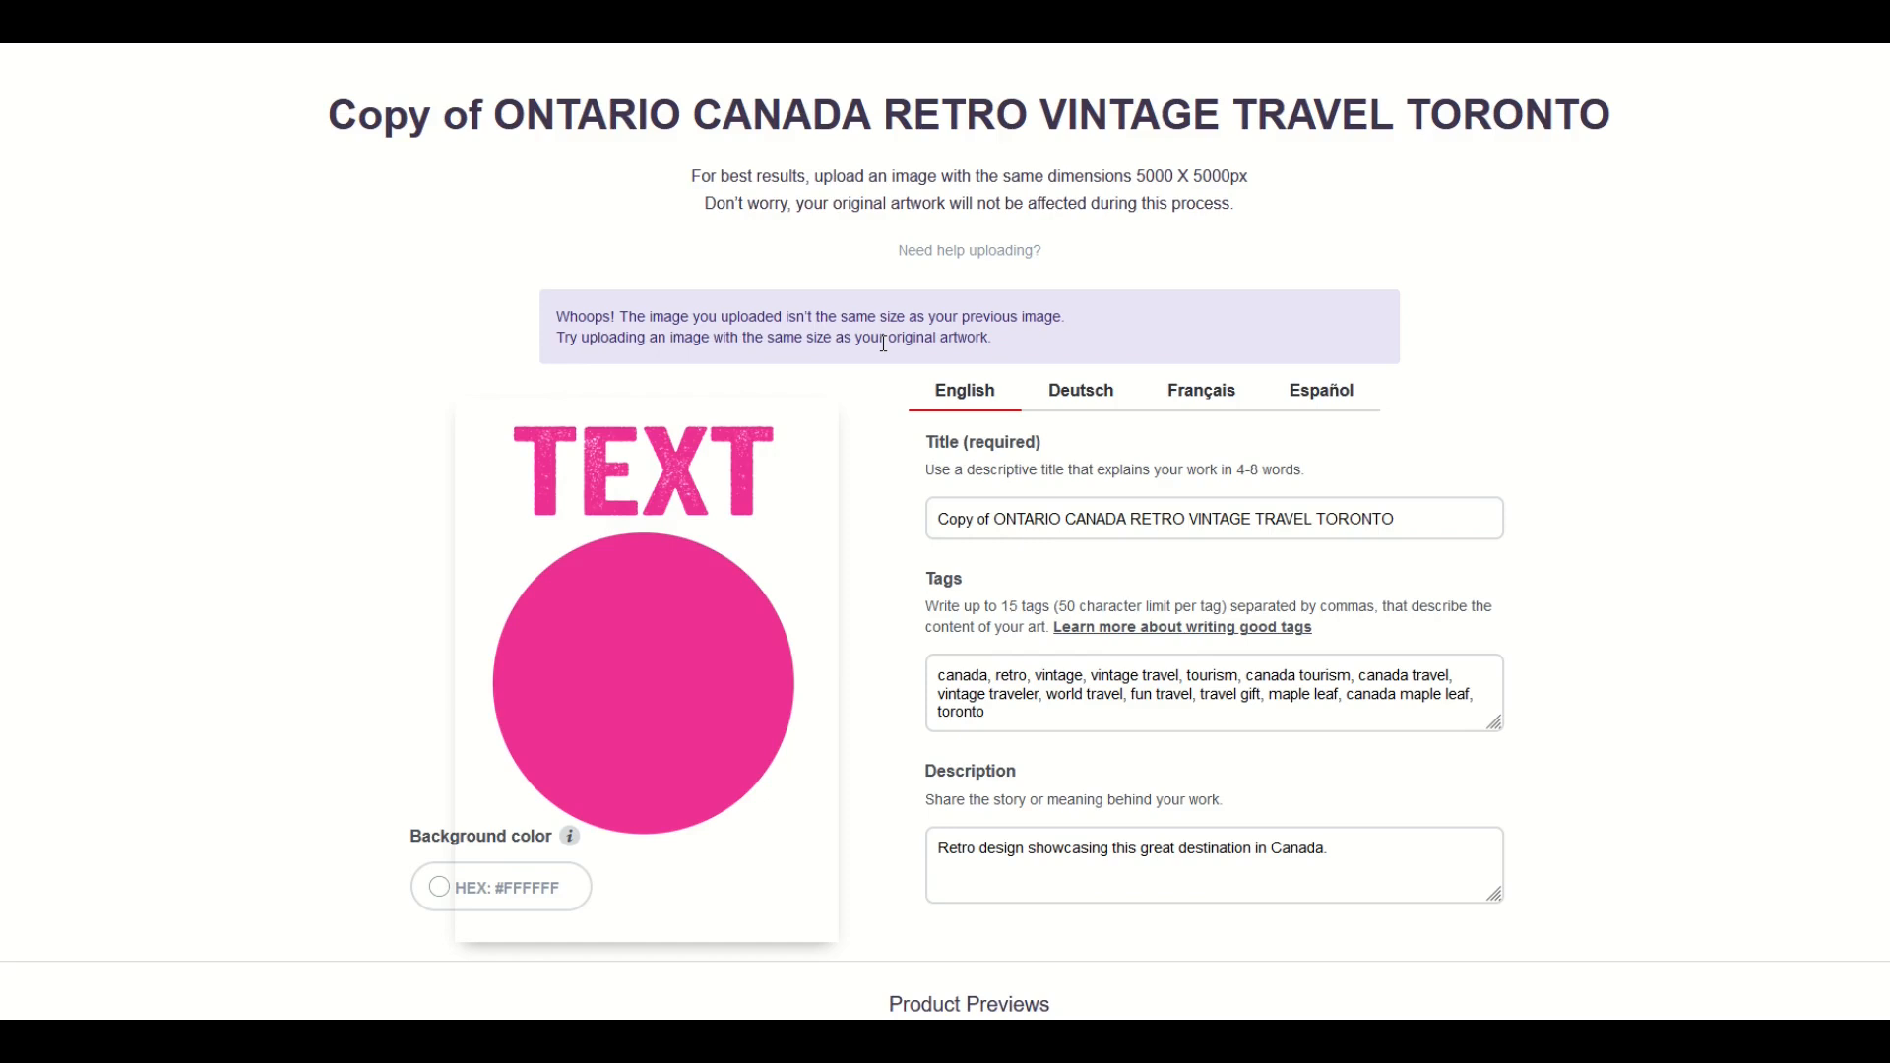
{"action": "scroll", "coordinate": [899, 423], "scroll_direction": "down", "scroll_amount": 9}
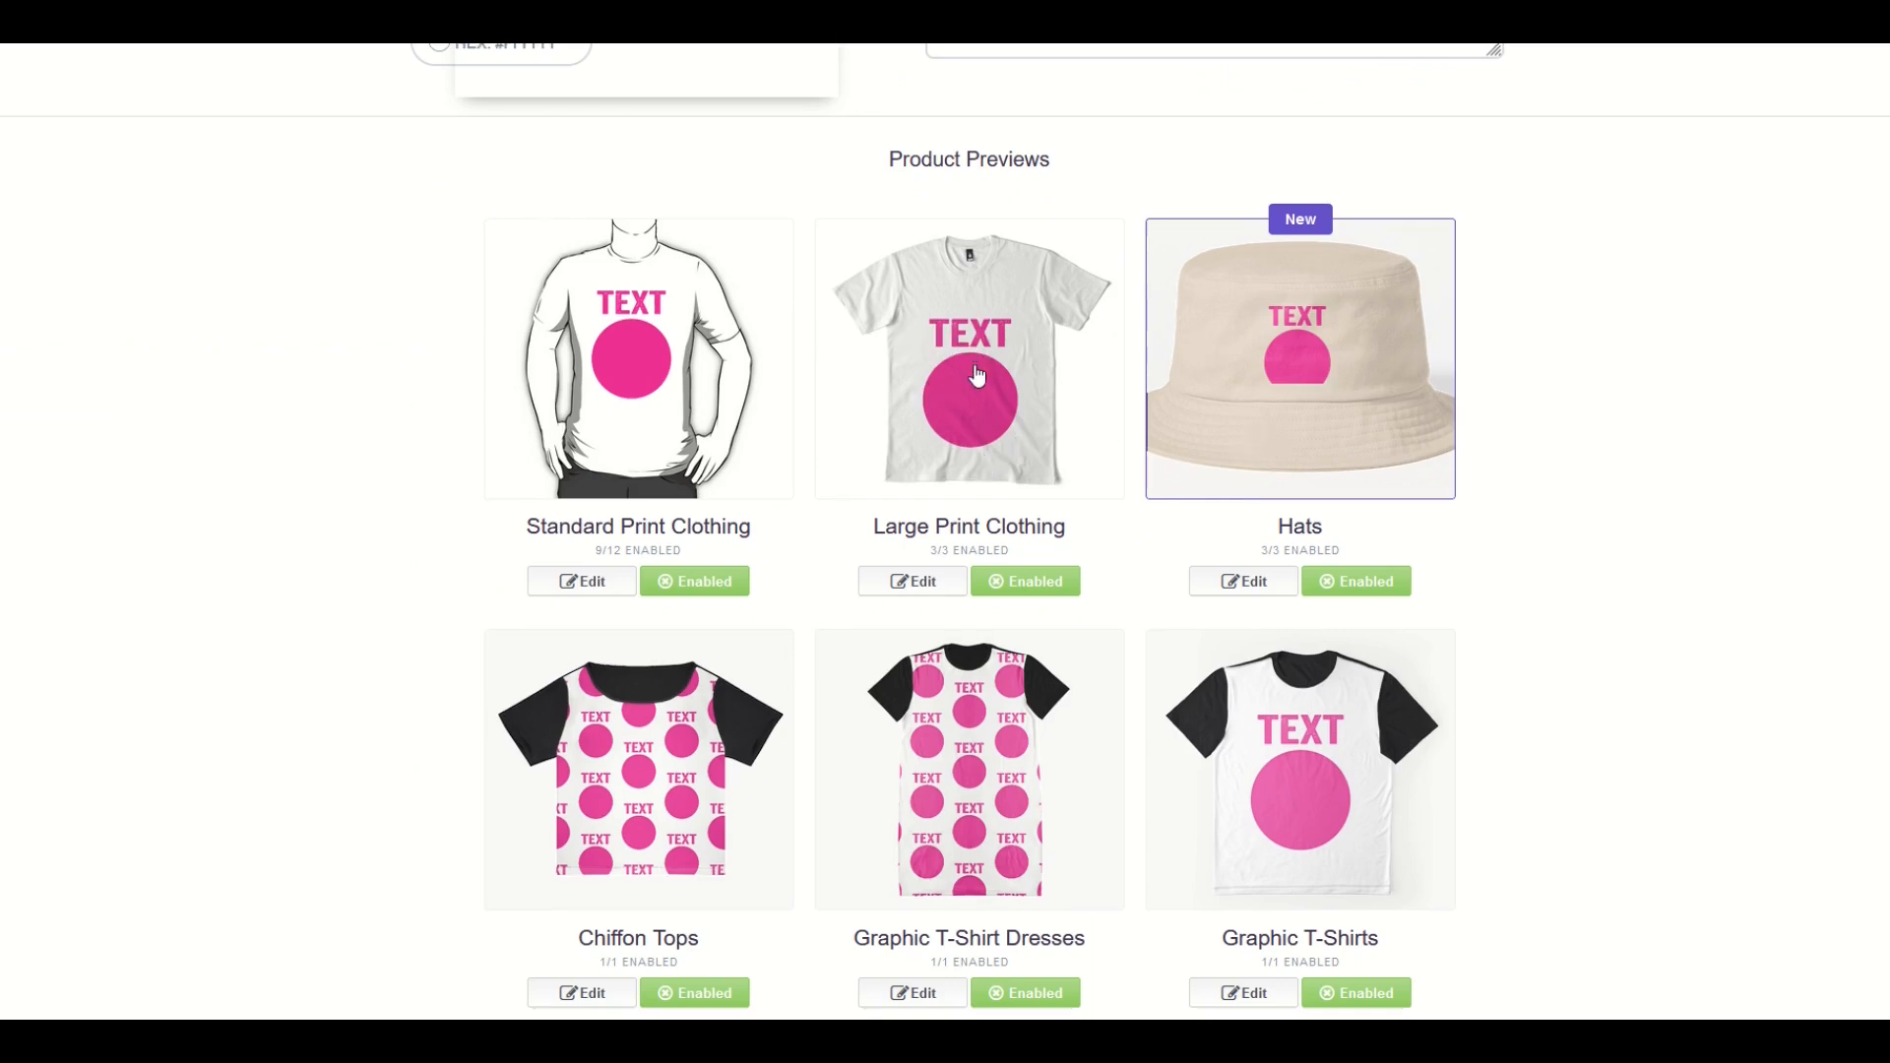
{"action": "scroll", "coordinate": [978, 376], "scroll_direction": "down", "scroll_amount": 10}
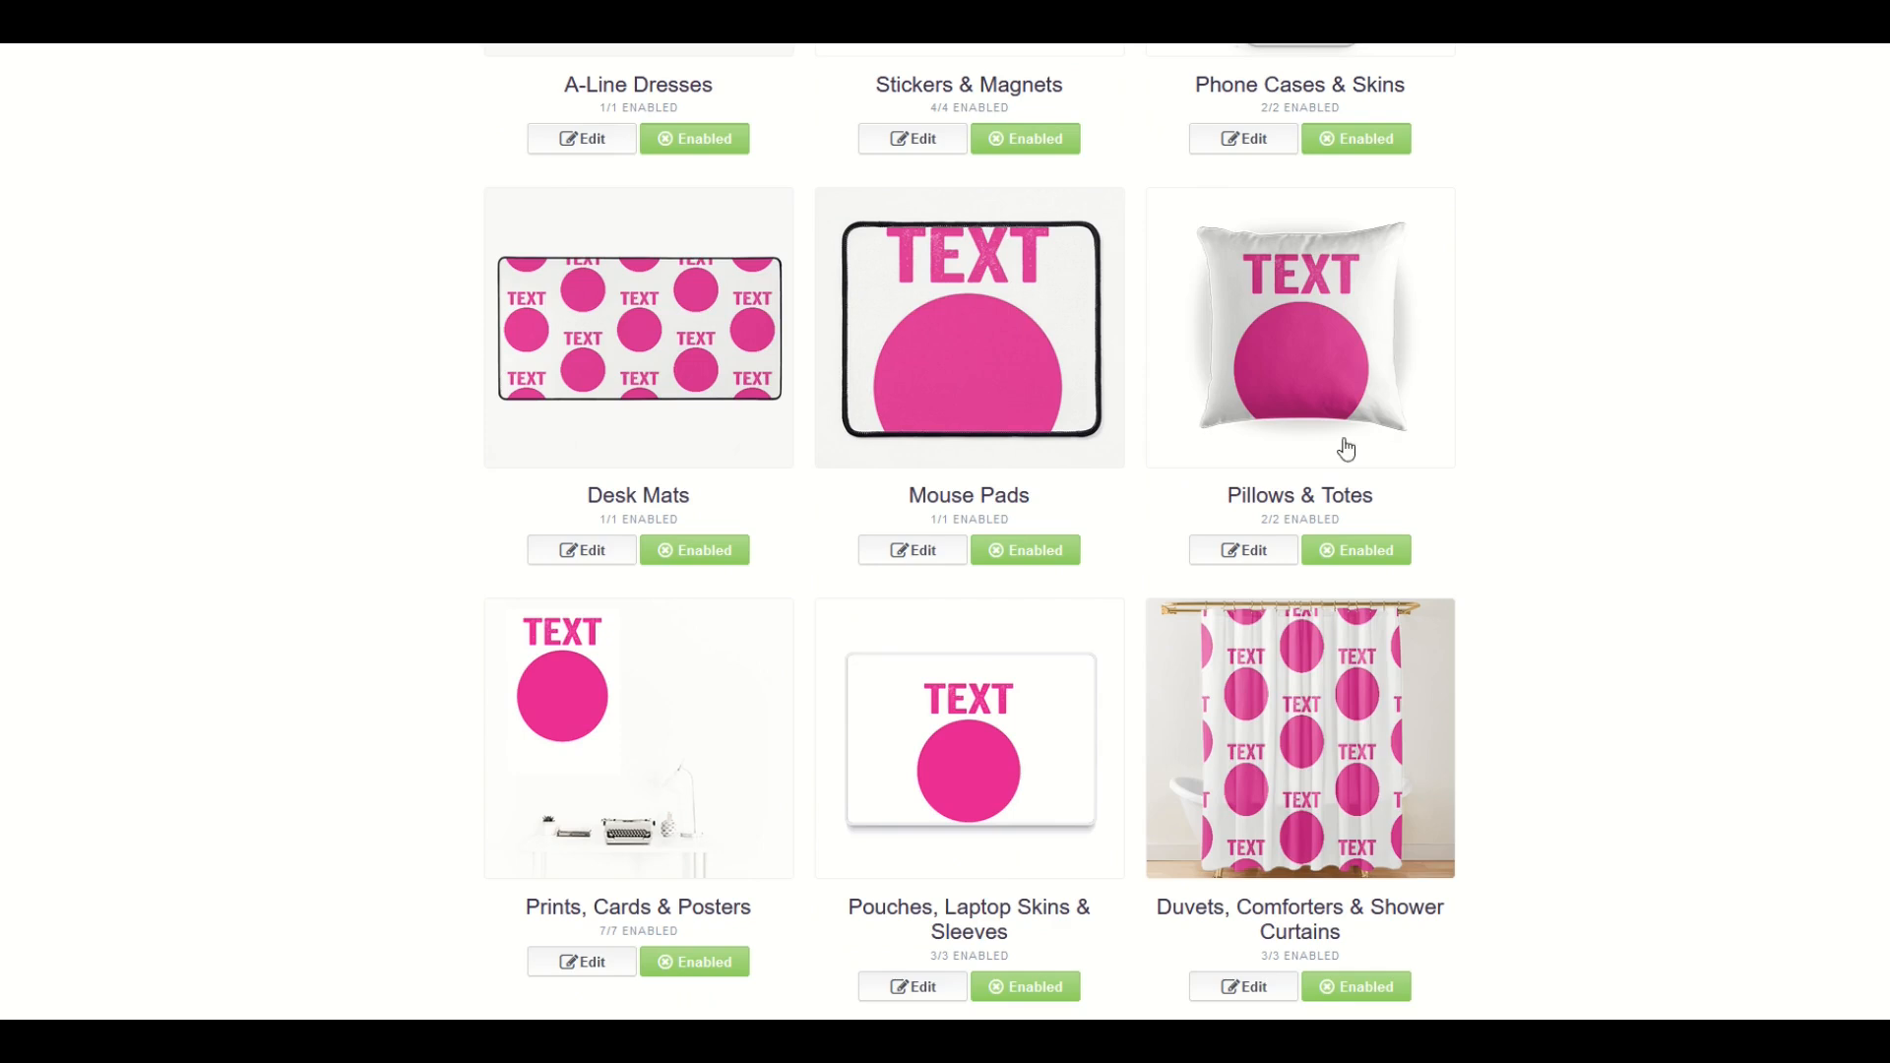
{"action": "scroll", "coordinate": [1347, 449], "scroll_direction": "up", "scroll_amount": 2}
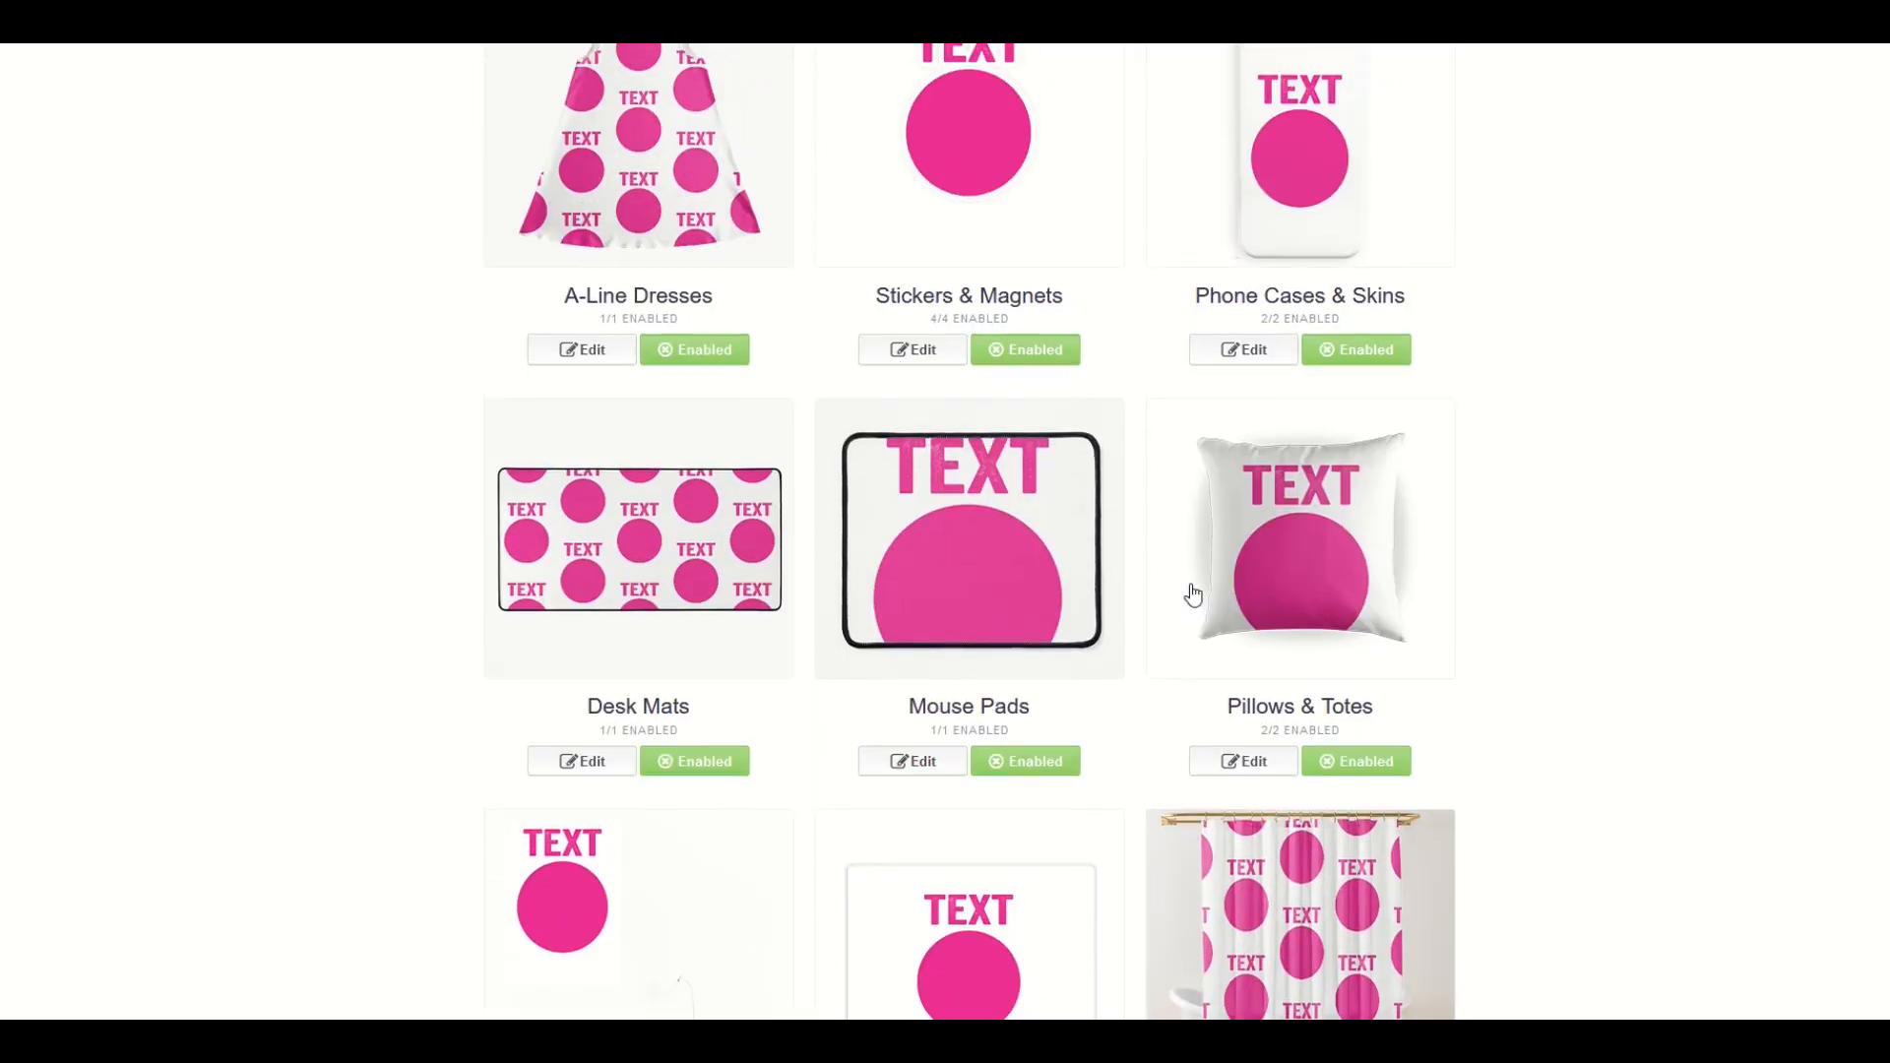
{"action": "scroll", "coordinate": [1194, 594], "scroll_direction": "down", "scroll_amount": 8}
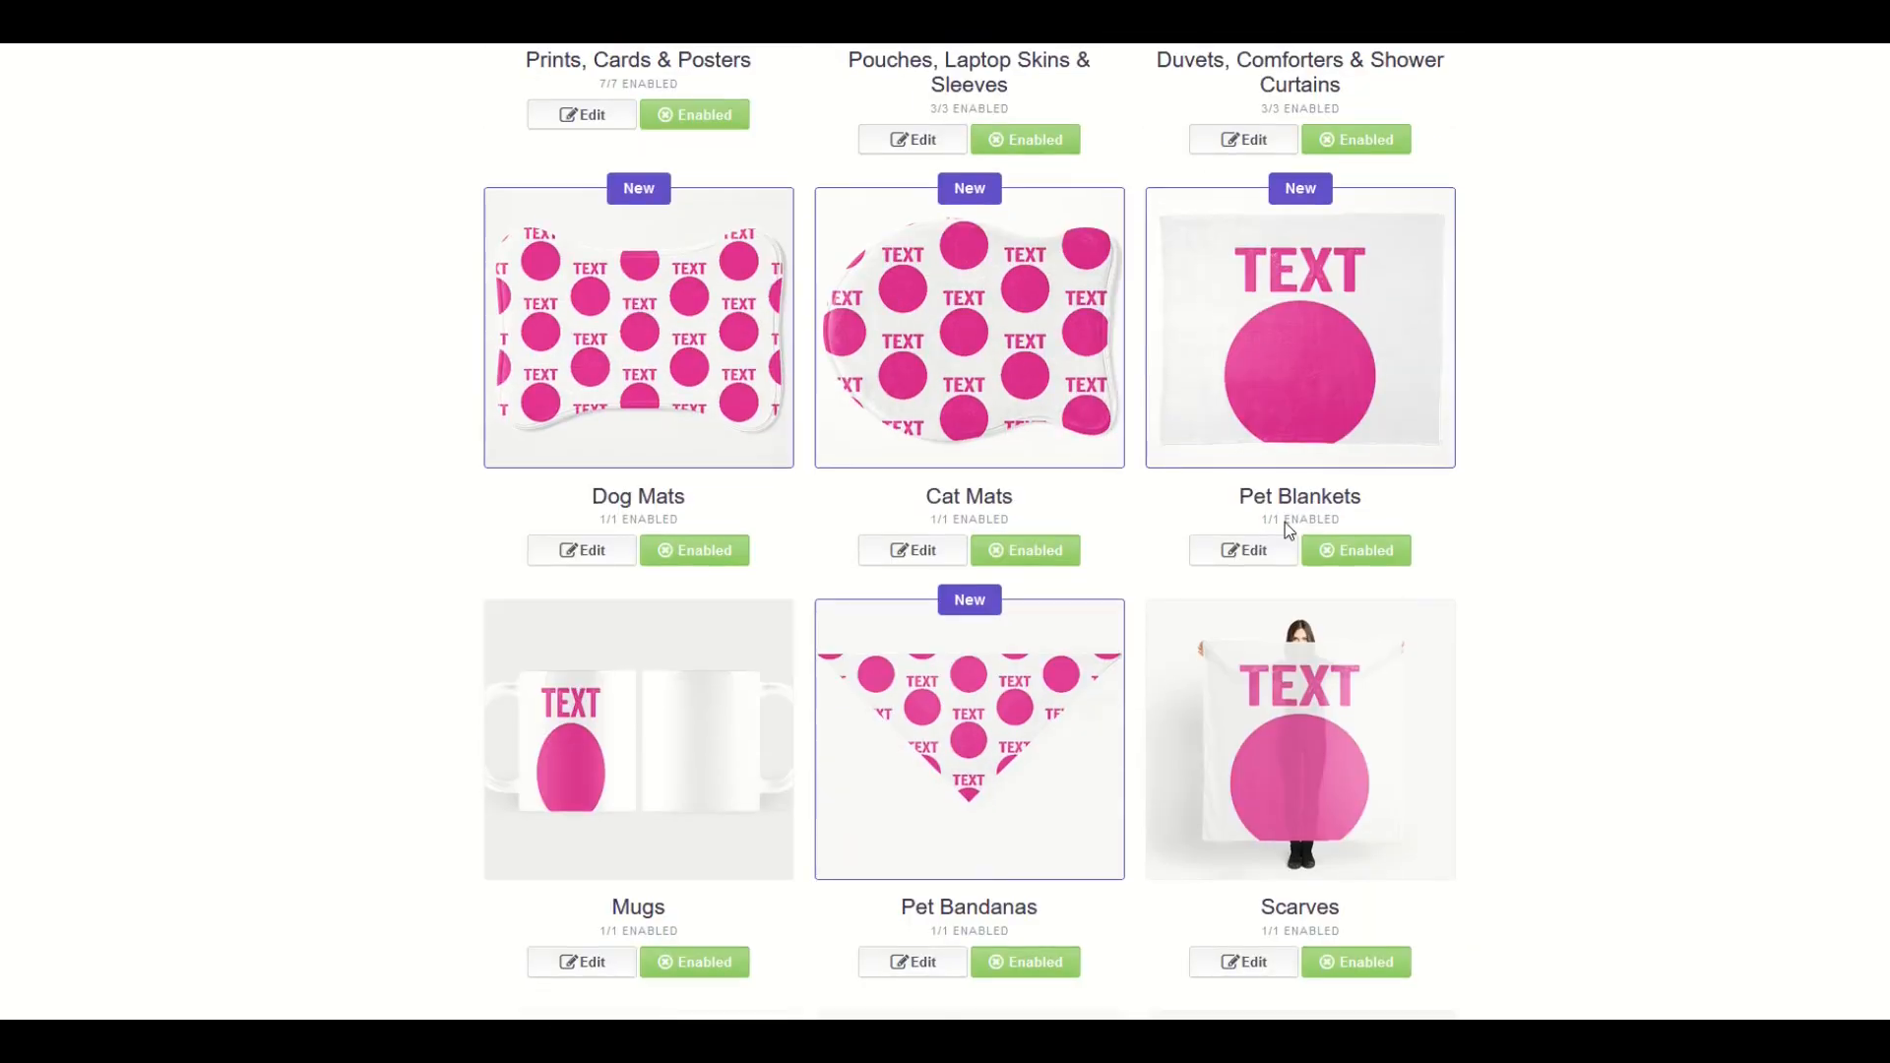
{"action": "scroll", "coordinate": [1285, 522], "scroll_direction": "down", "scroll_amount": 6}
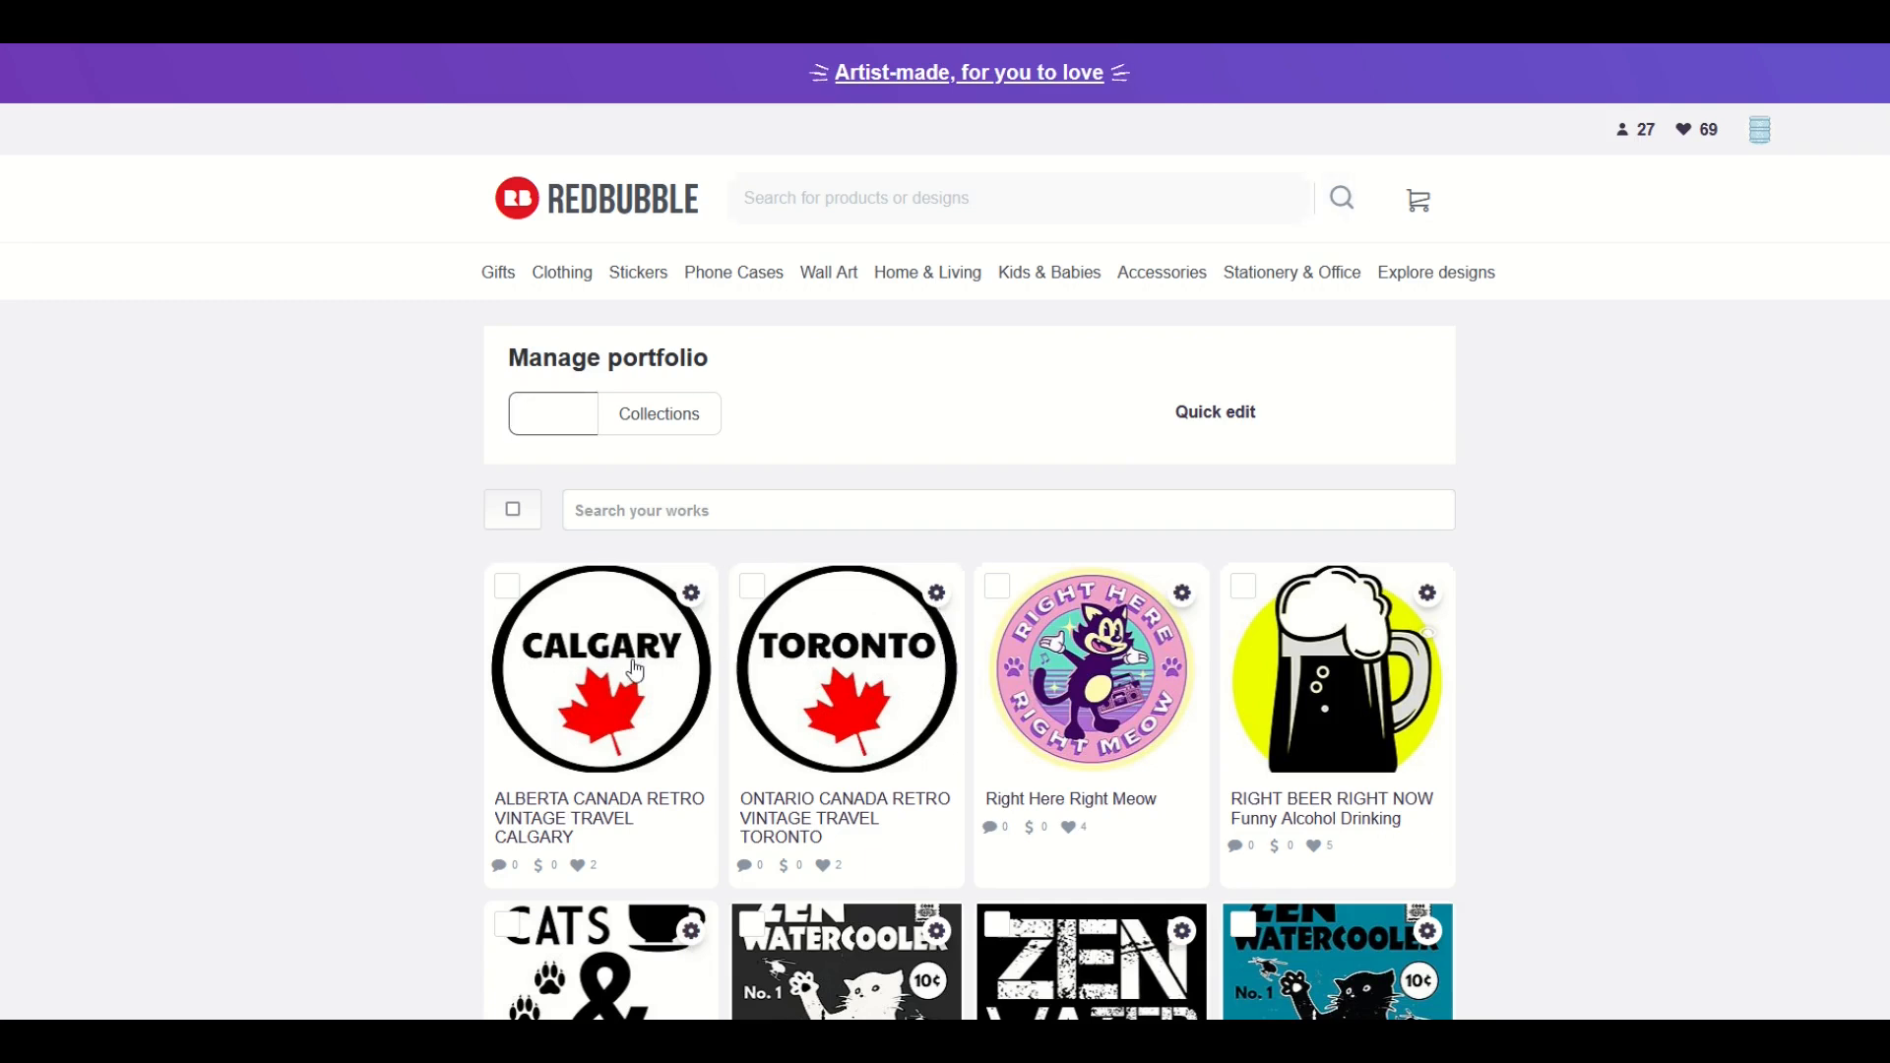
- Copy the settings of ONTARIO CANADA RETRO VINTAGE TRAVEL TORONTO again and review its product previews, media and publishing options
{"action": "left_click", "coordinate": [941, 597]}
{"action": "left_click", "coordinate": [916, 740]}
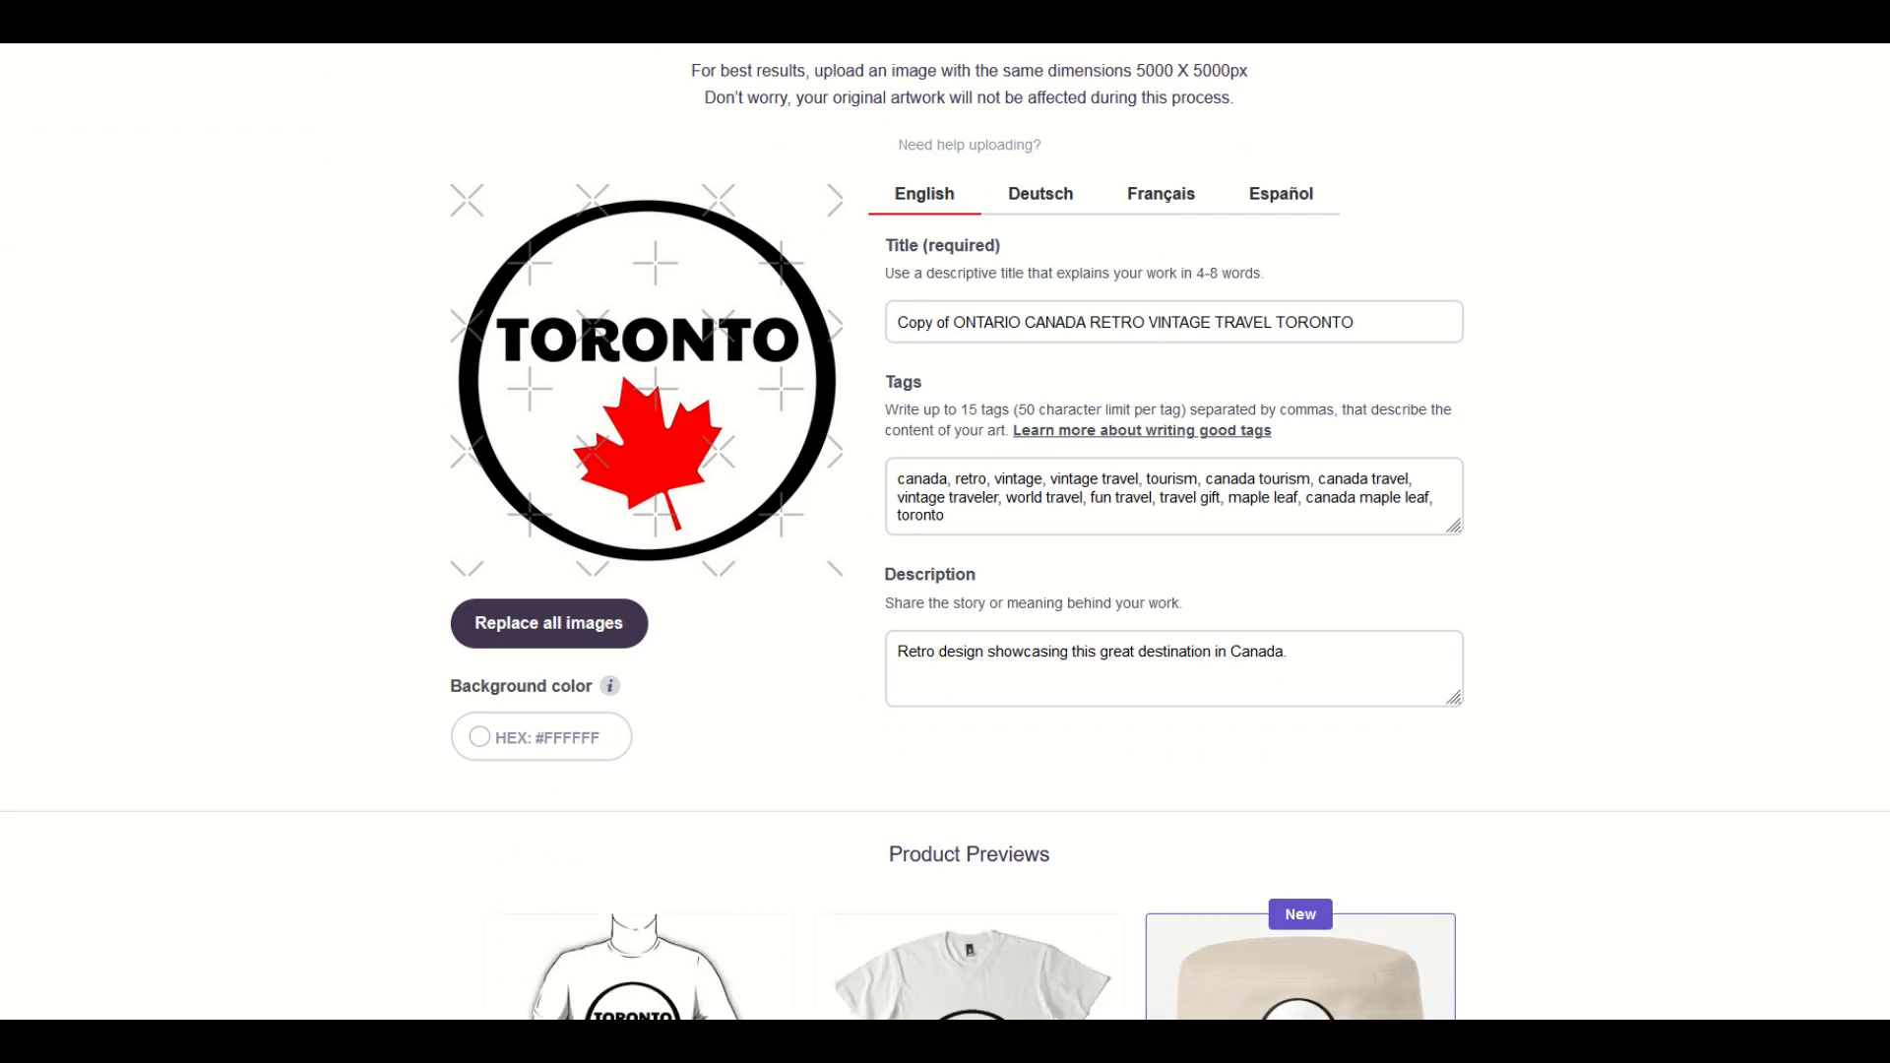
{"action": "scroll", "coordinate": [945, 532], "scroll_direction": "down", "scroll_amount": 20}
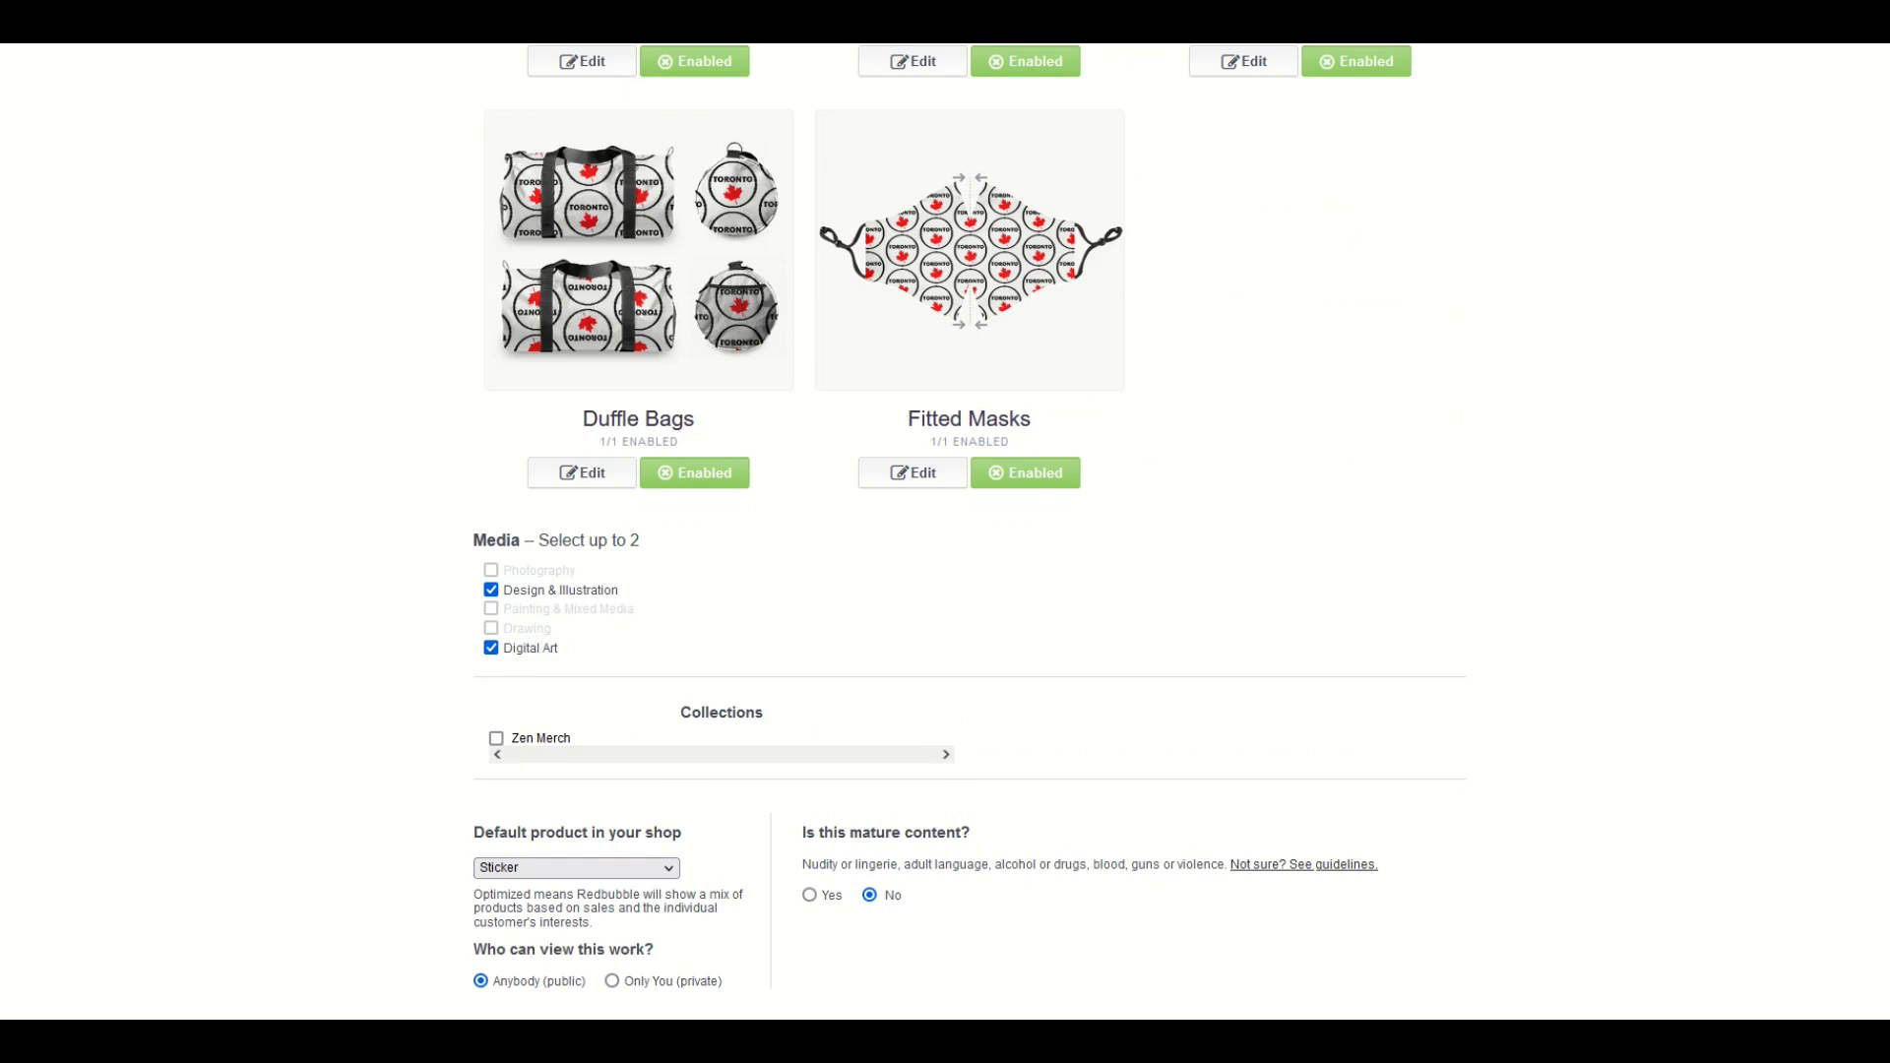
{"action": "scroll", "coordinate": [511, 703], "scroll_direction": "down", "scroll_amount": 4}
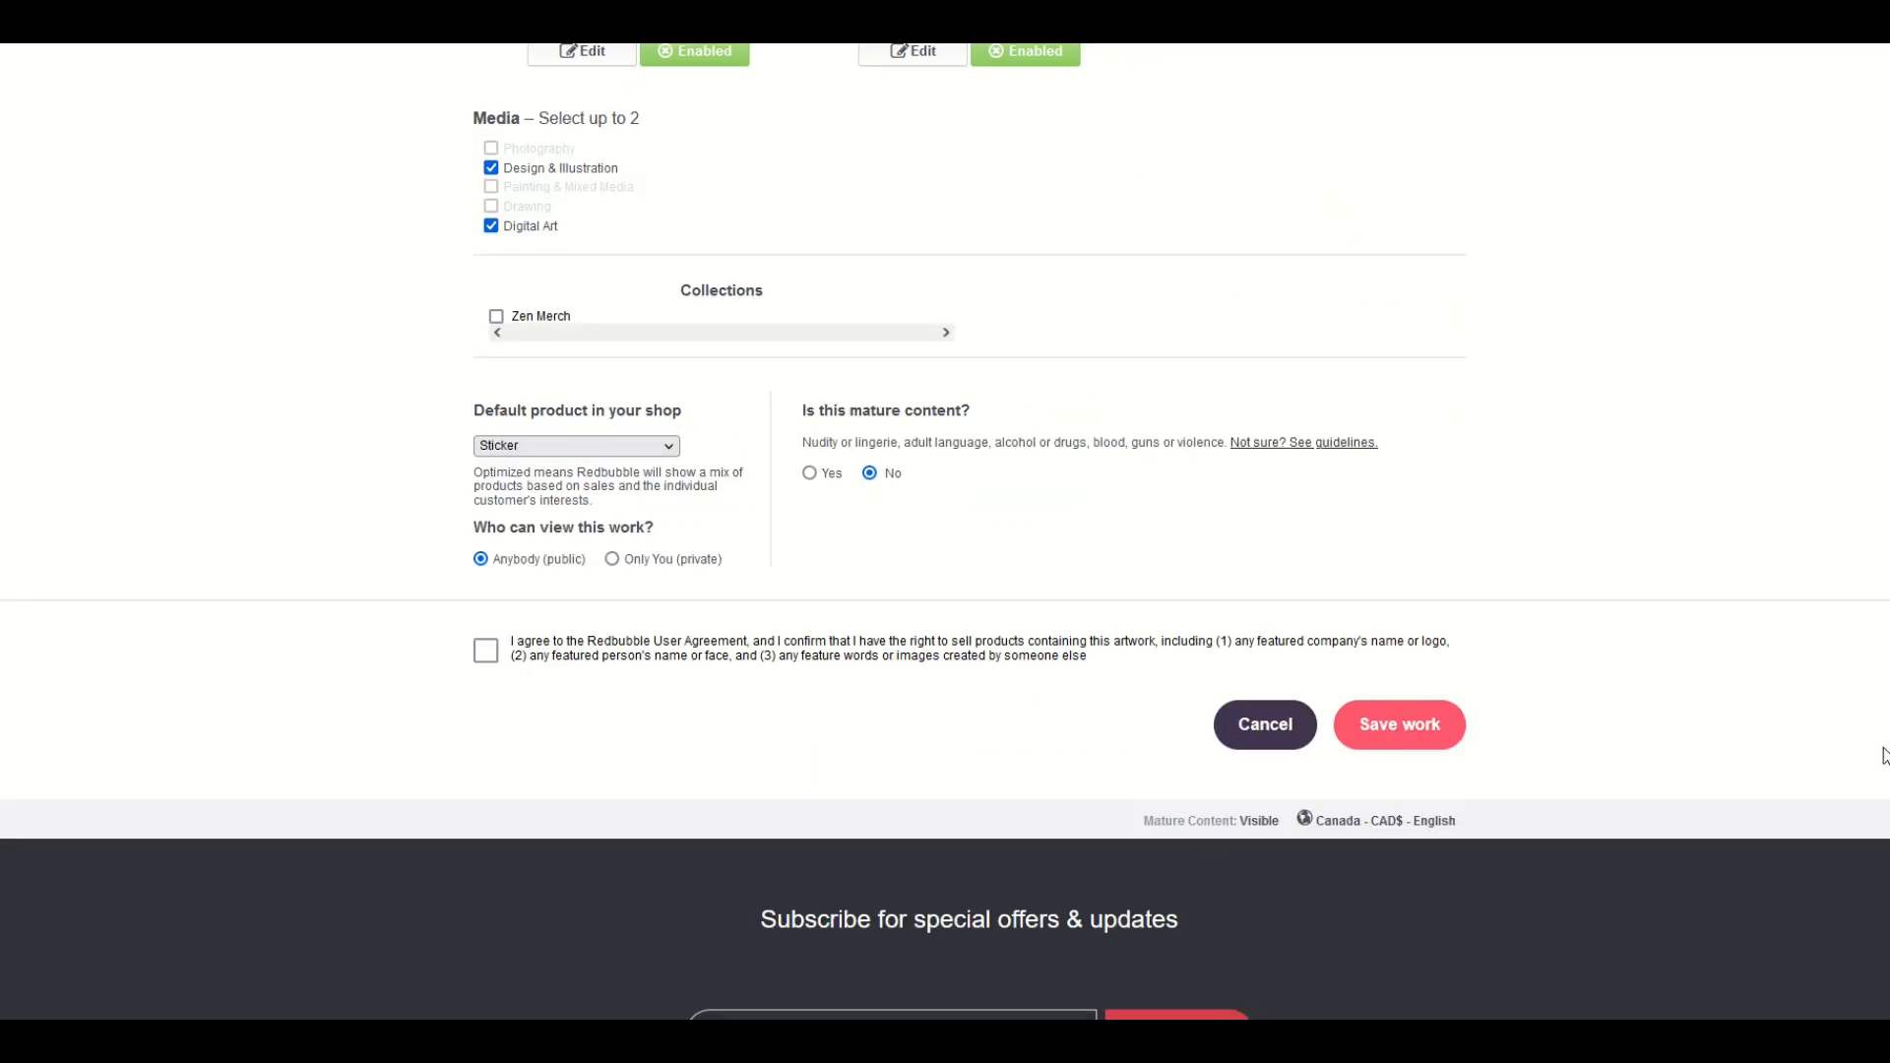
{"action": "scroll", "coordinate": [1710, 196], "scroll_direction": "up", "scroll_amount": 20}
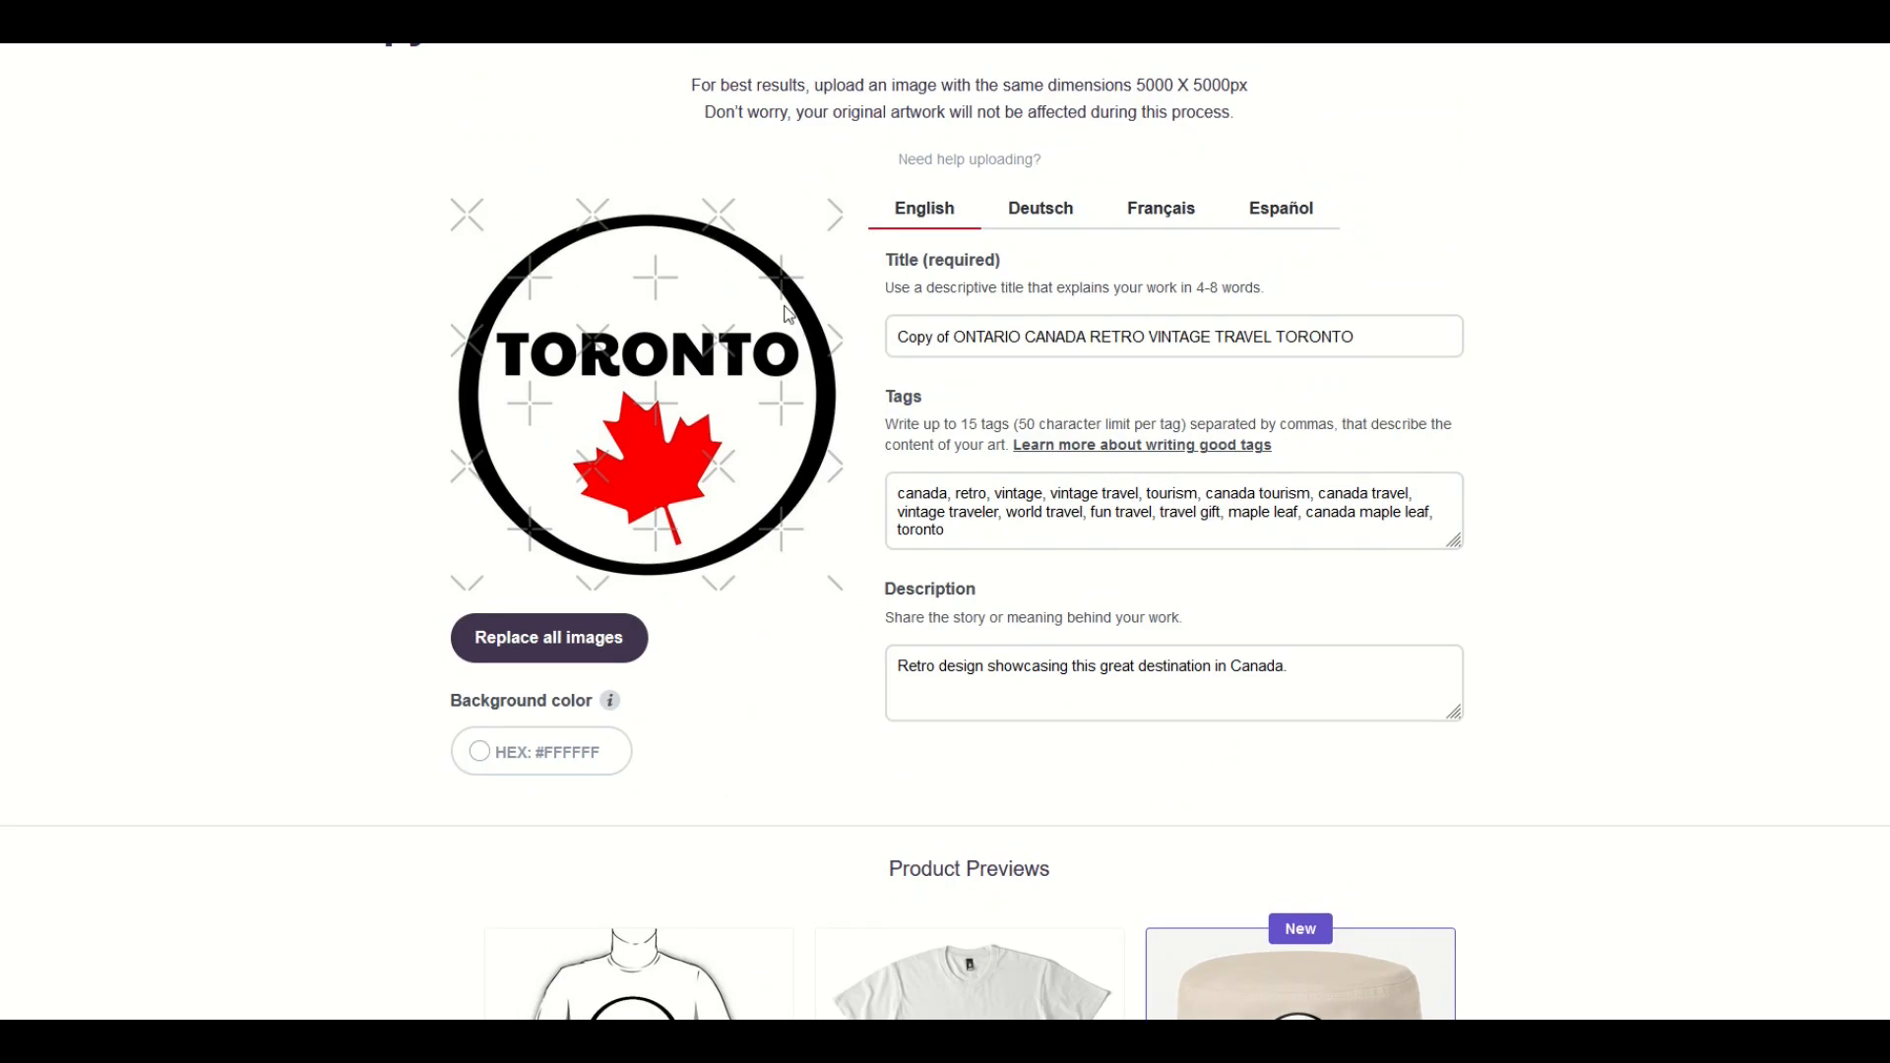
{"action": "scroll", "coordinate": [945, 532], "scroll_direction": "down", "scroll_amount": 15}
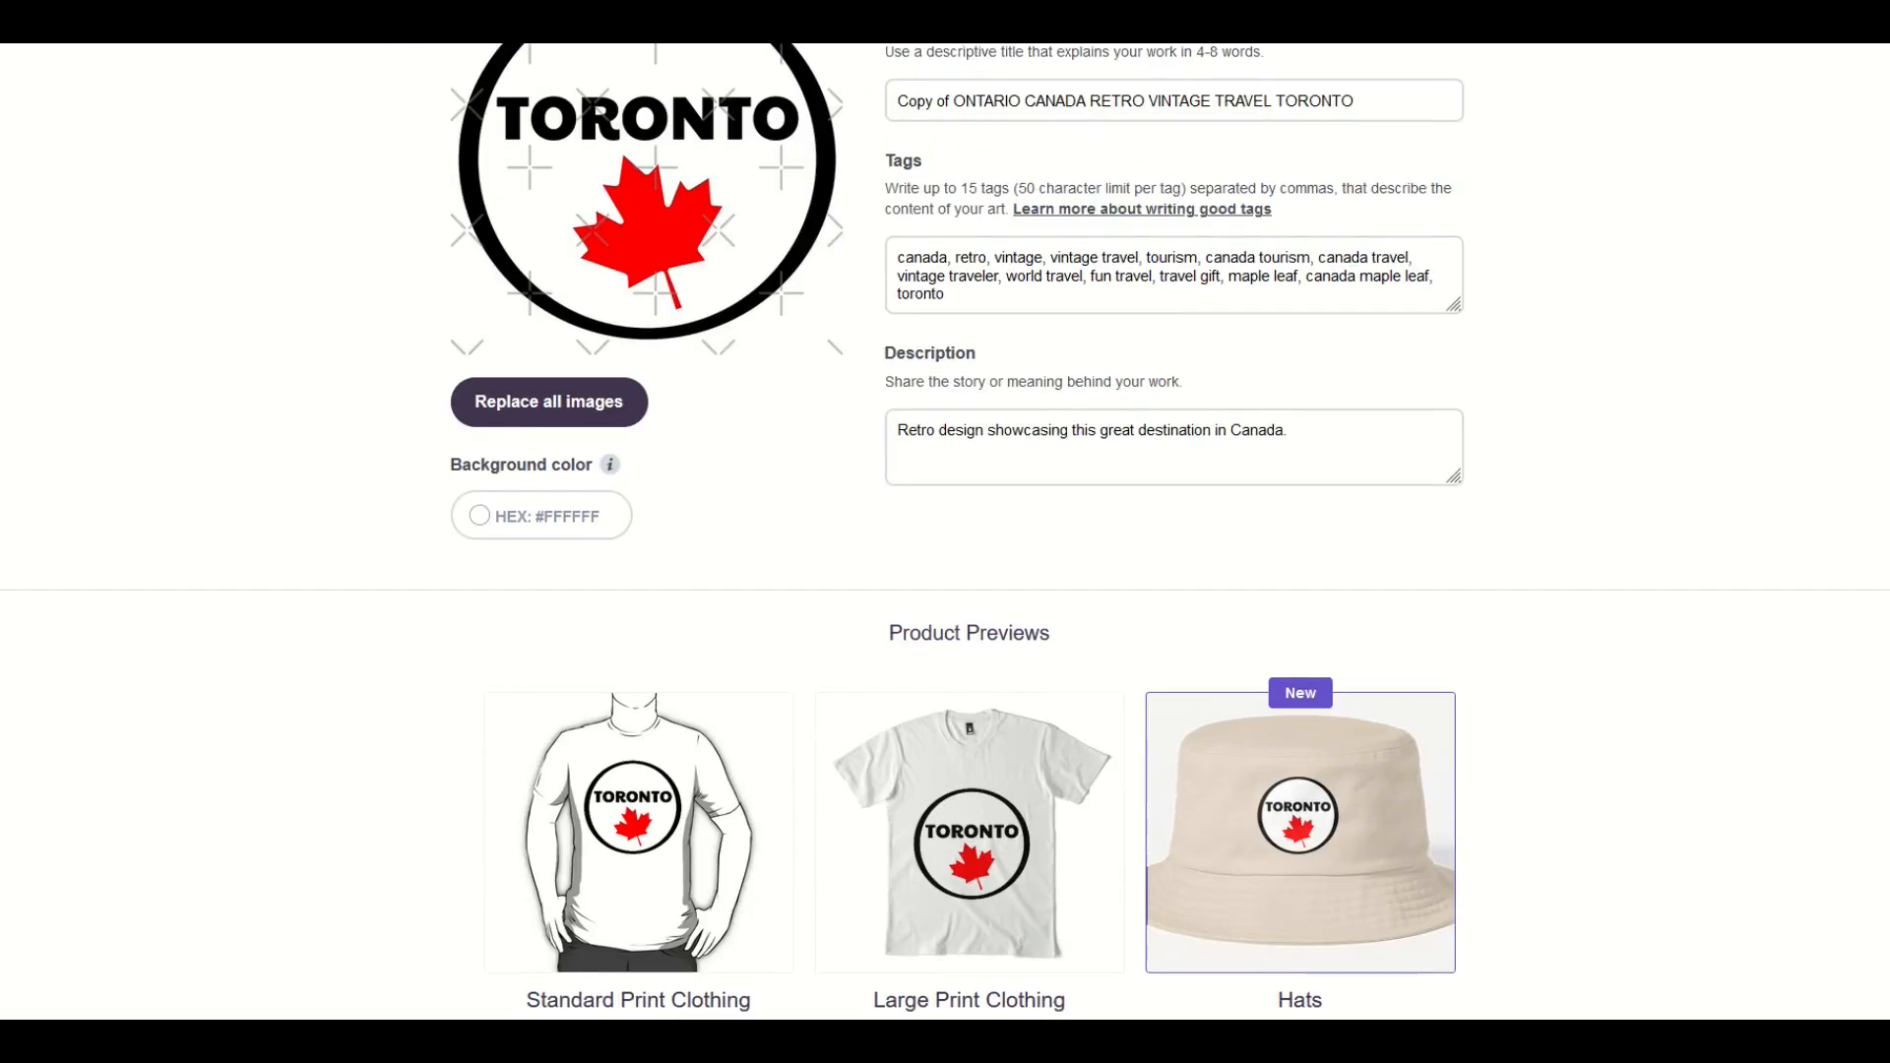
{"action": "scroll", "coordinate": [945, 531], "scroll_direction": "down", "scroll_amount": 20}
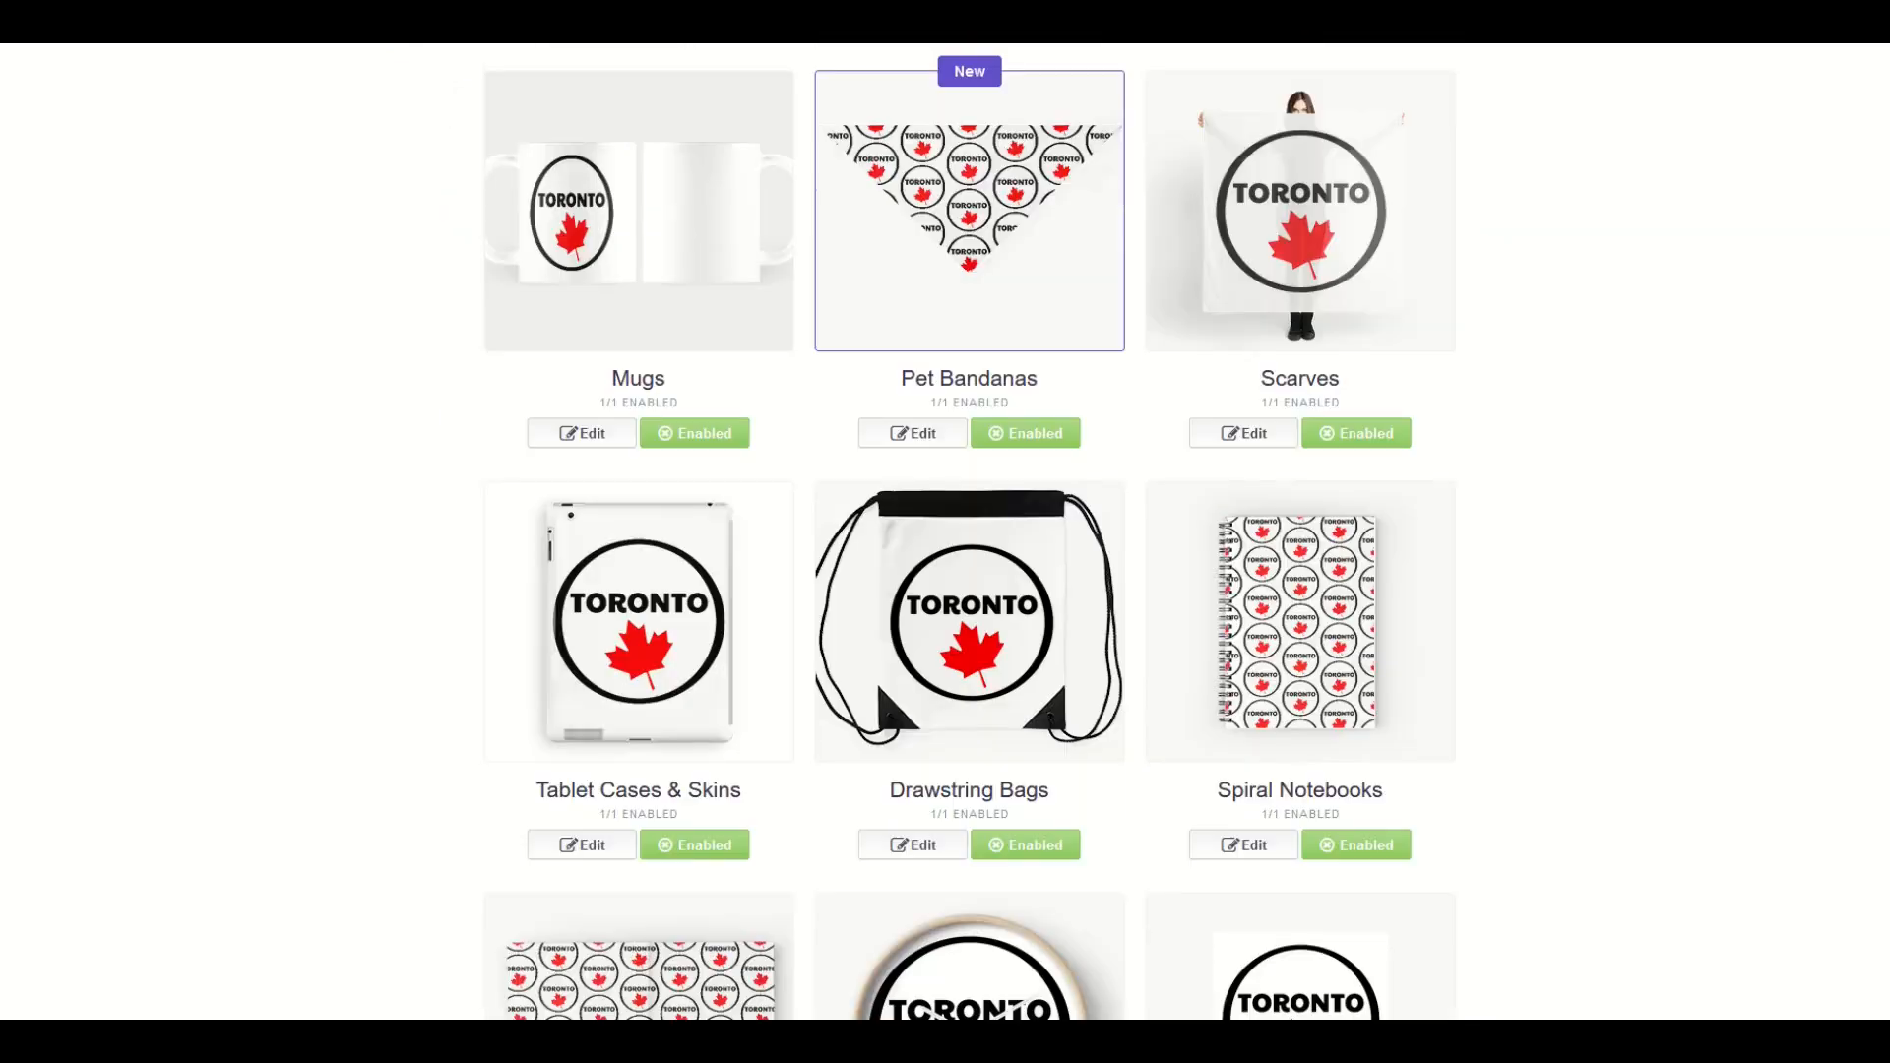
{"action": "scroll", "coordinate": [945, 532], "scroll_direction": "down", "scroll_amount": 6}
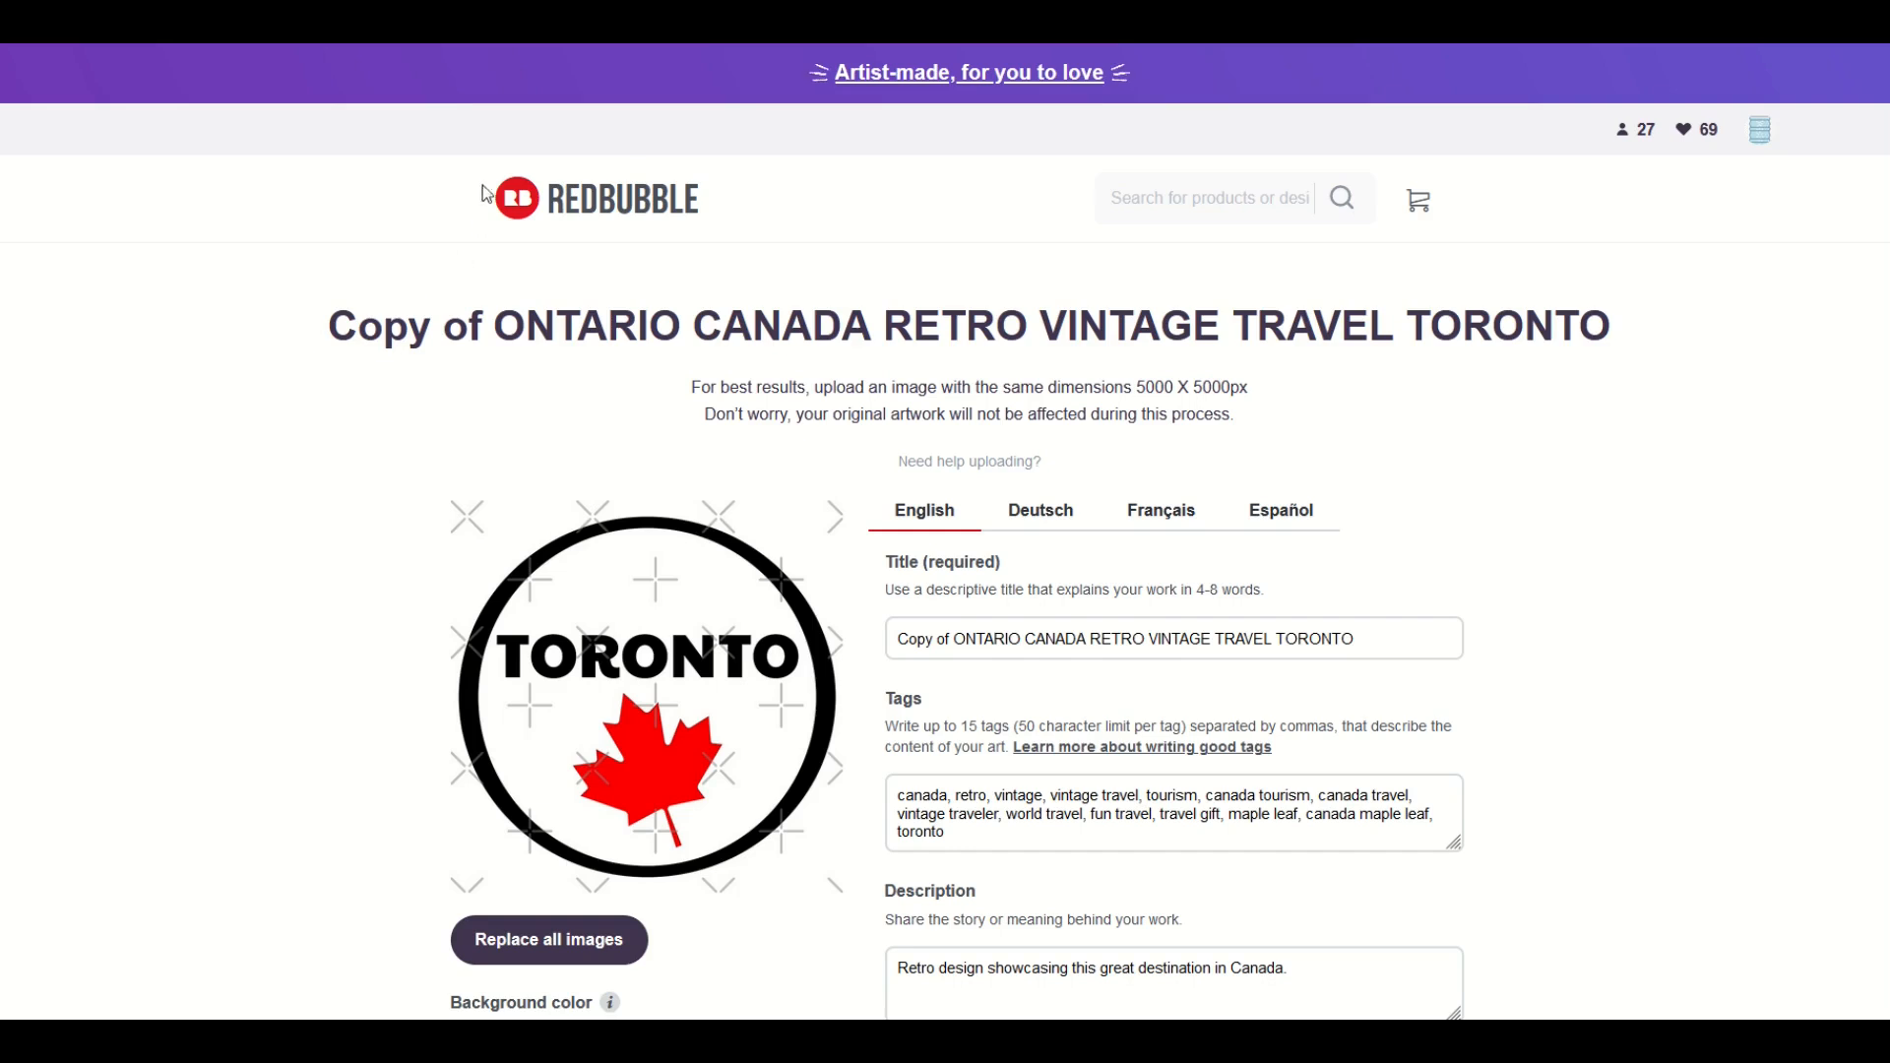
{"action": "scroll", "coordinate": [808, 551], "scroll_direction": "down", "scroll_amount": 2}
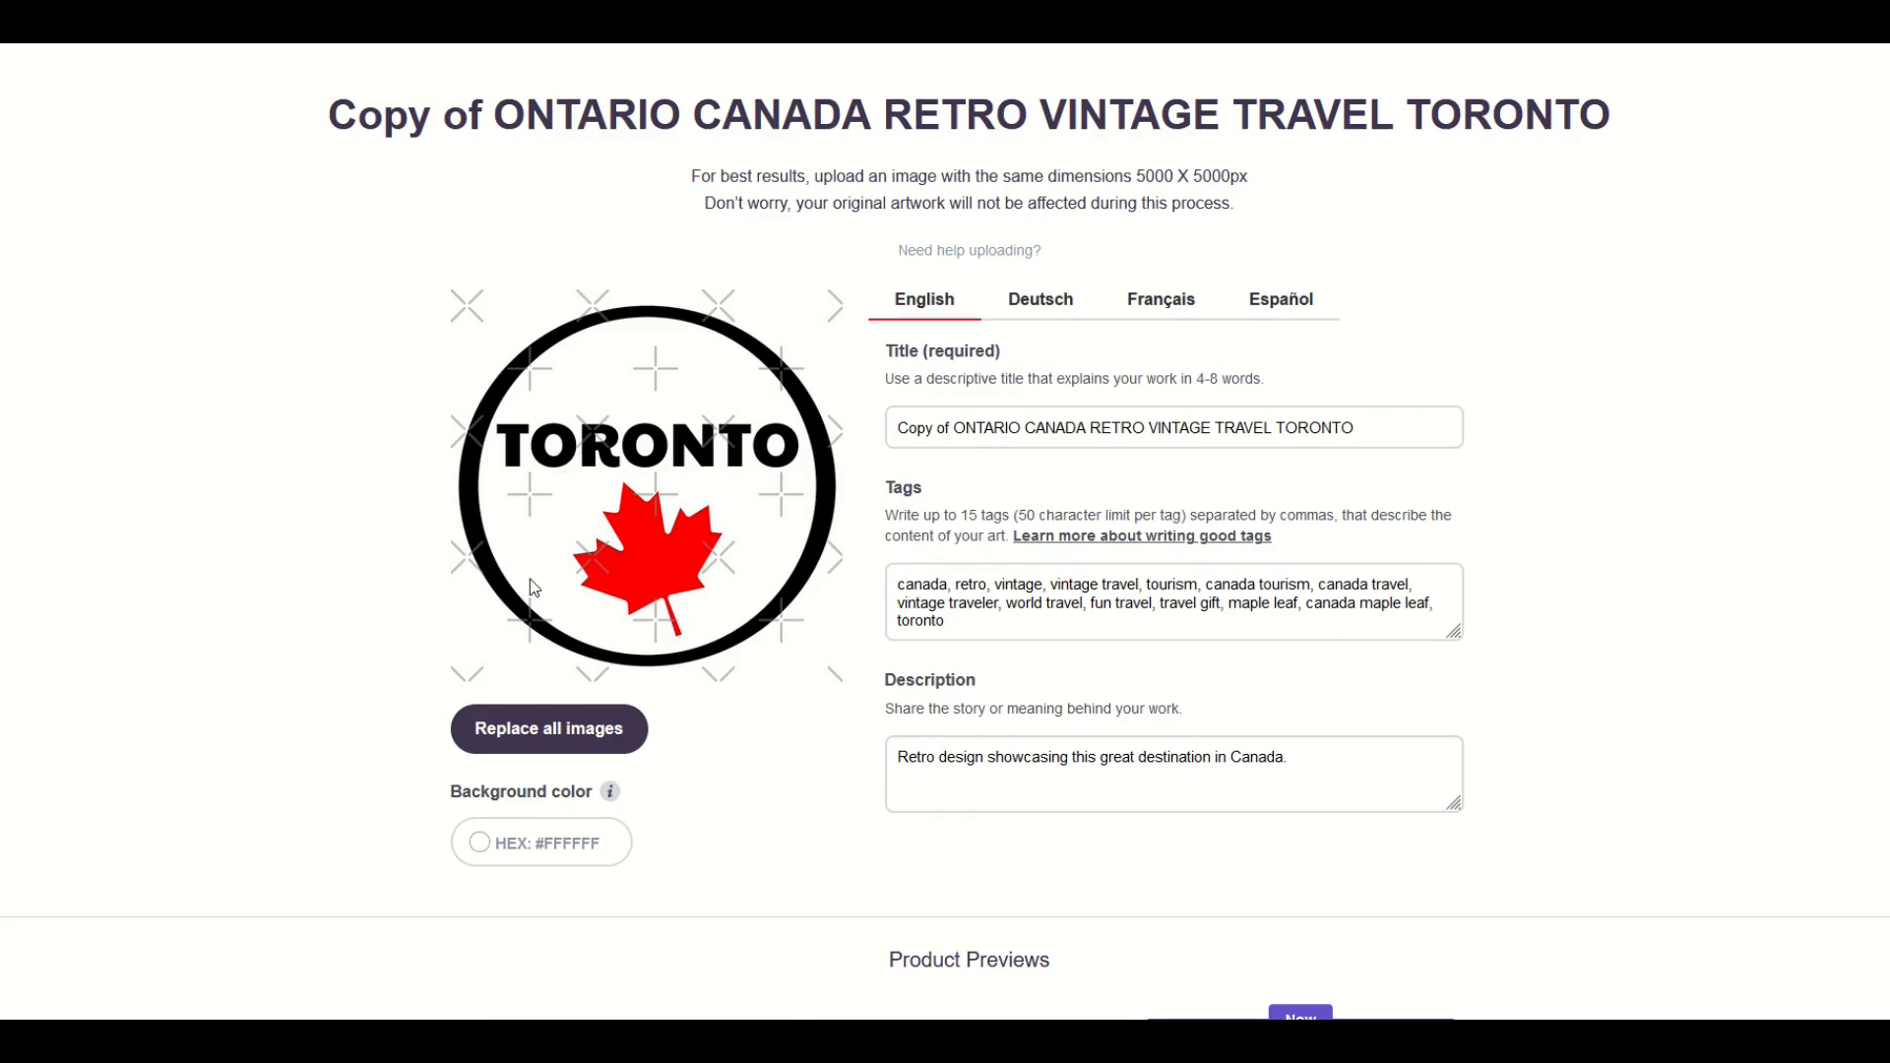
- Review the copied work's tags, highlighting reusable ones such as vintage, canada, canada travel and canada maple leaf
{"action": "double_click", "coordinate": [941, 587]}
{"action": "left_click", "coordinate": [833, 662]}
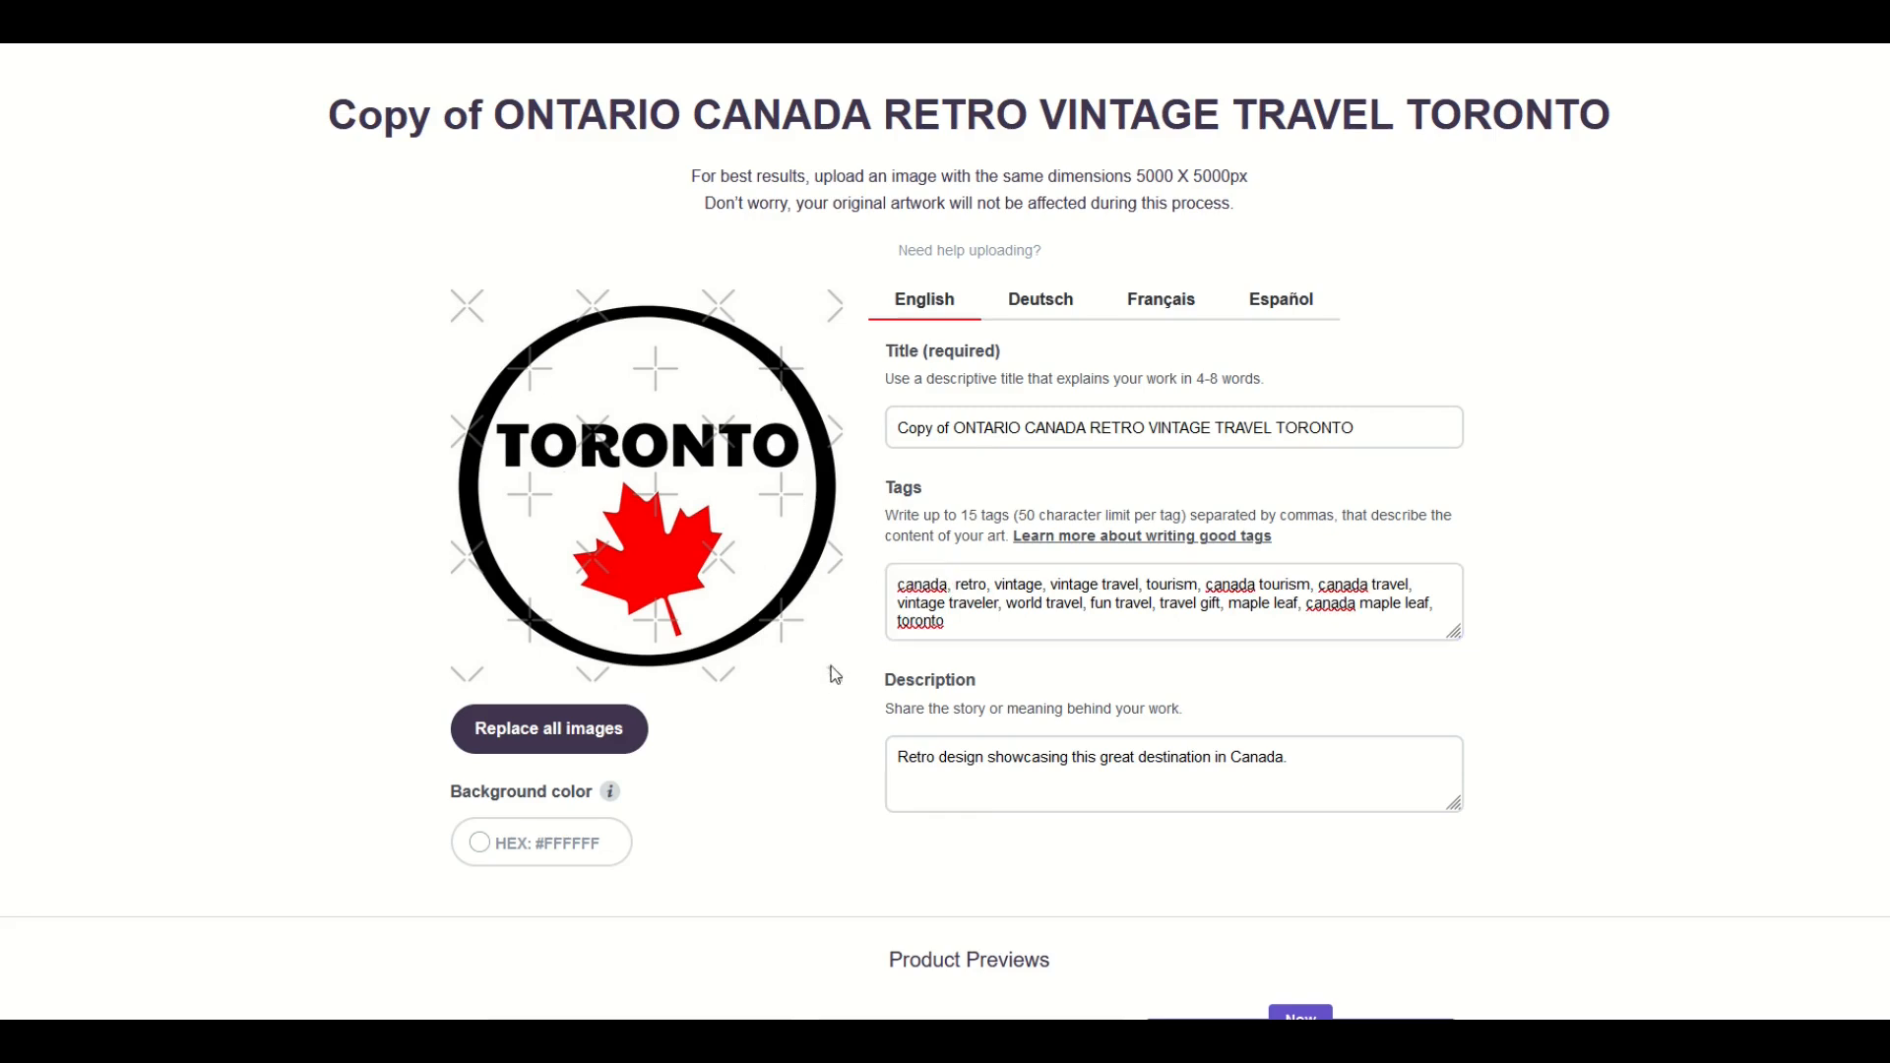
{"action": "double_click", "coordinate": [979, 589]}
{"action": "left_click", "coordinate": [1036, 587]}
{"action": "double_click", "coordinate": [1077, 584]}
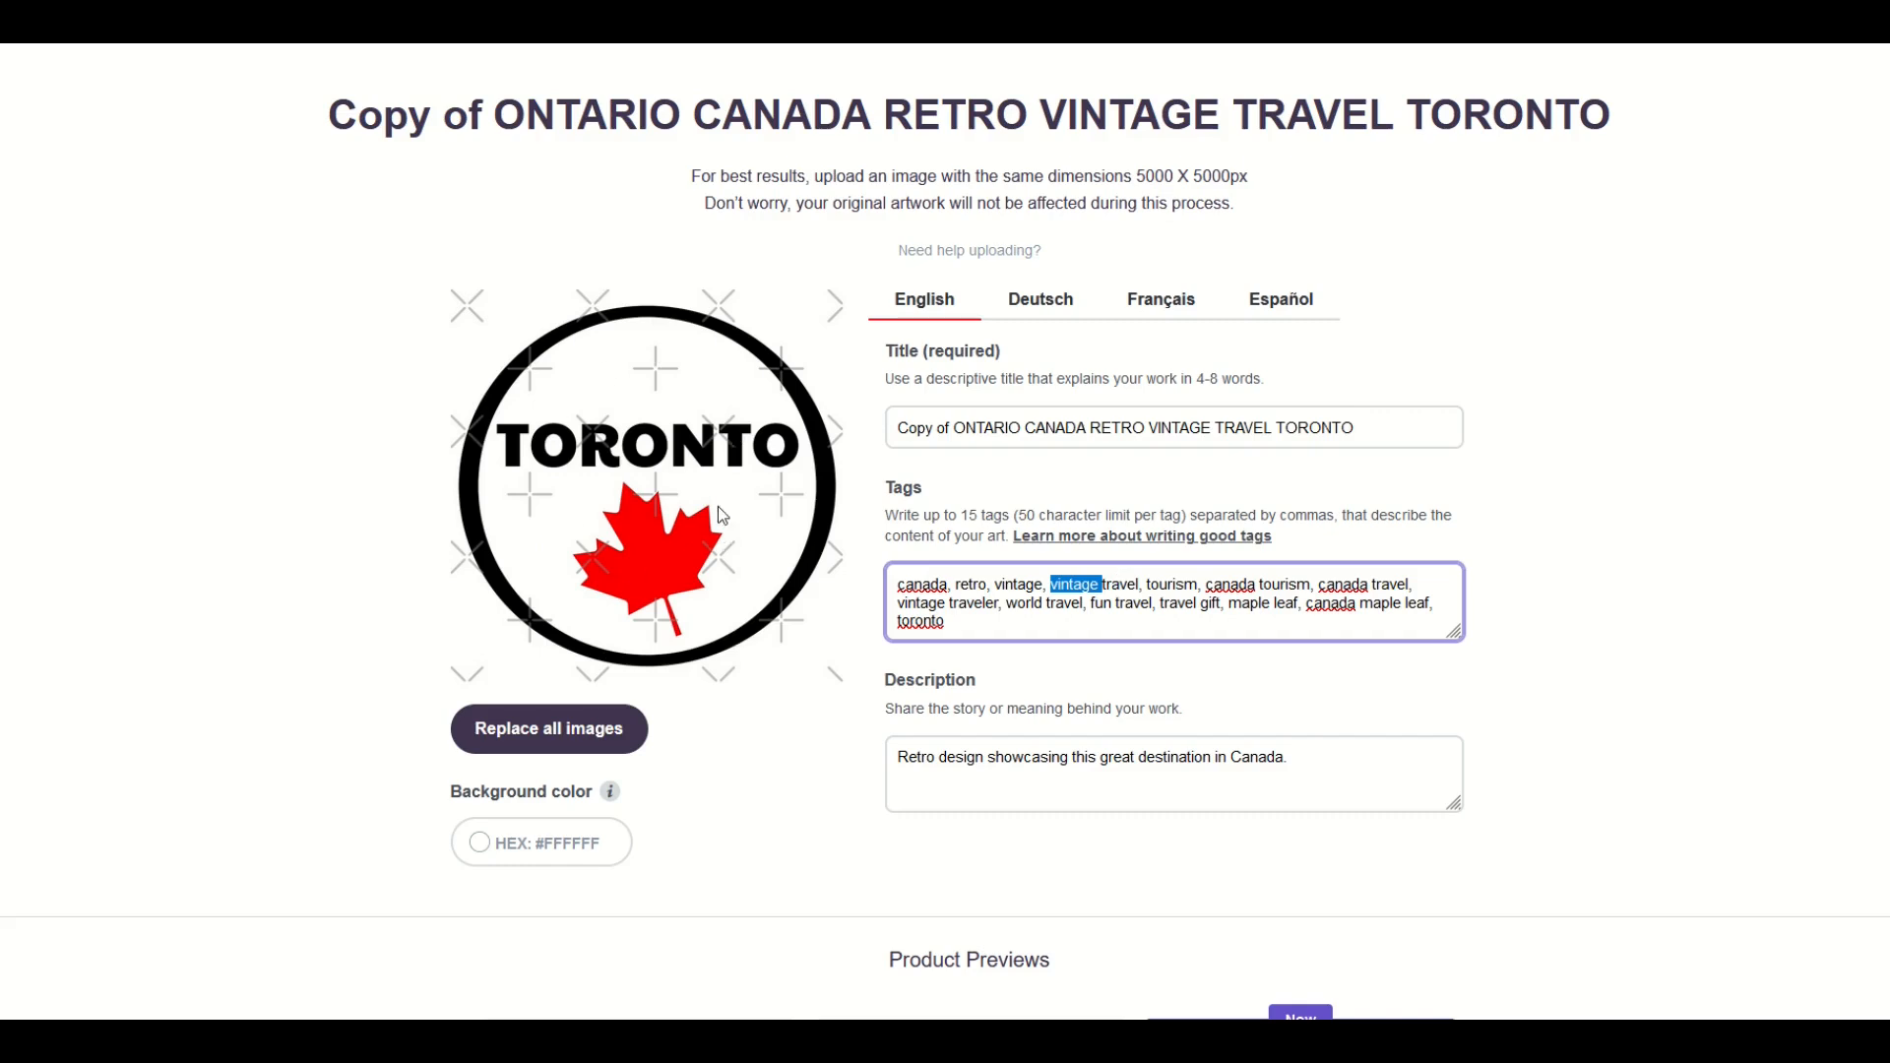
{"action": "left_click", "coordinate": [871, 655]}
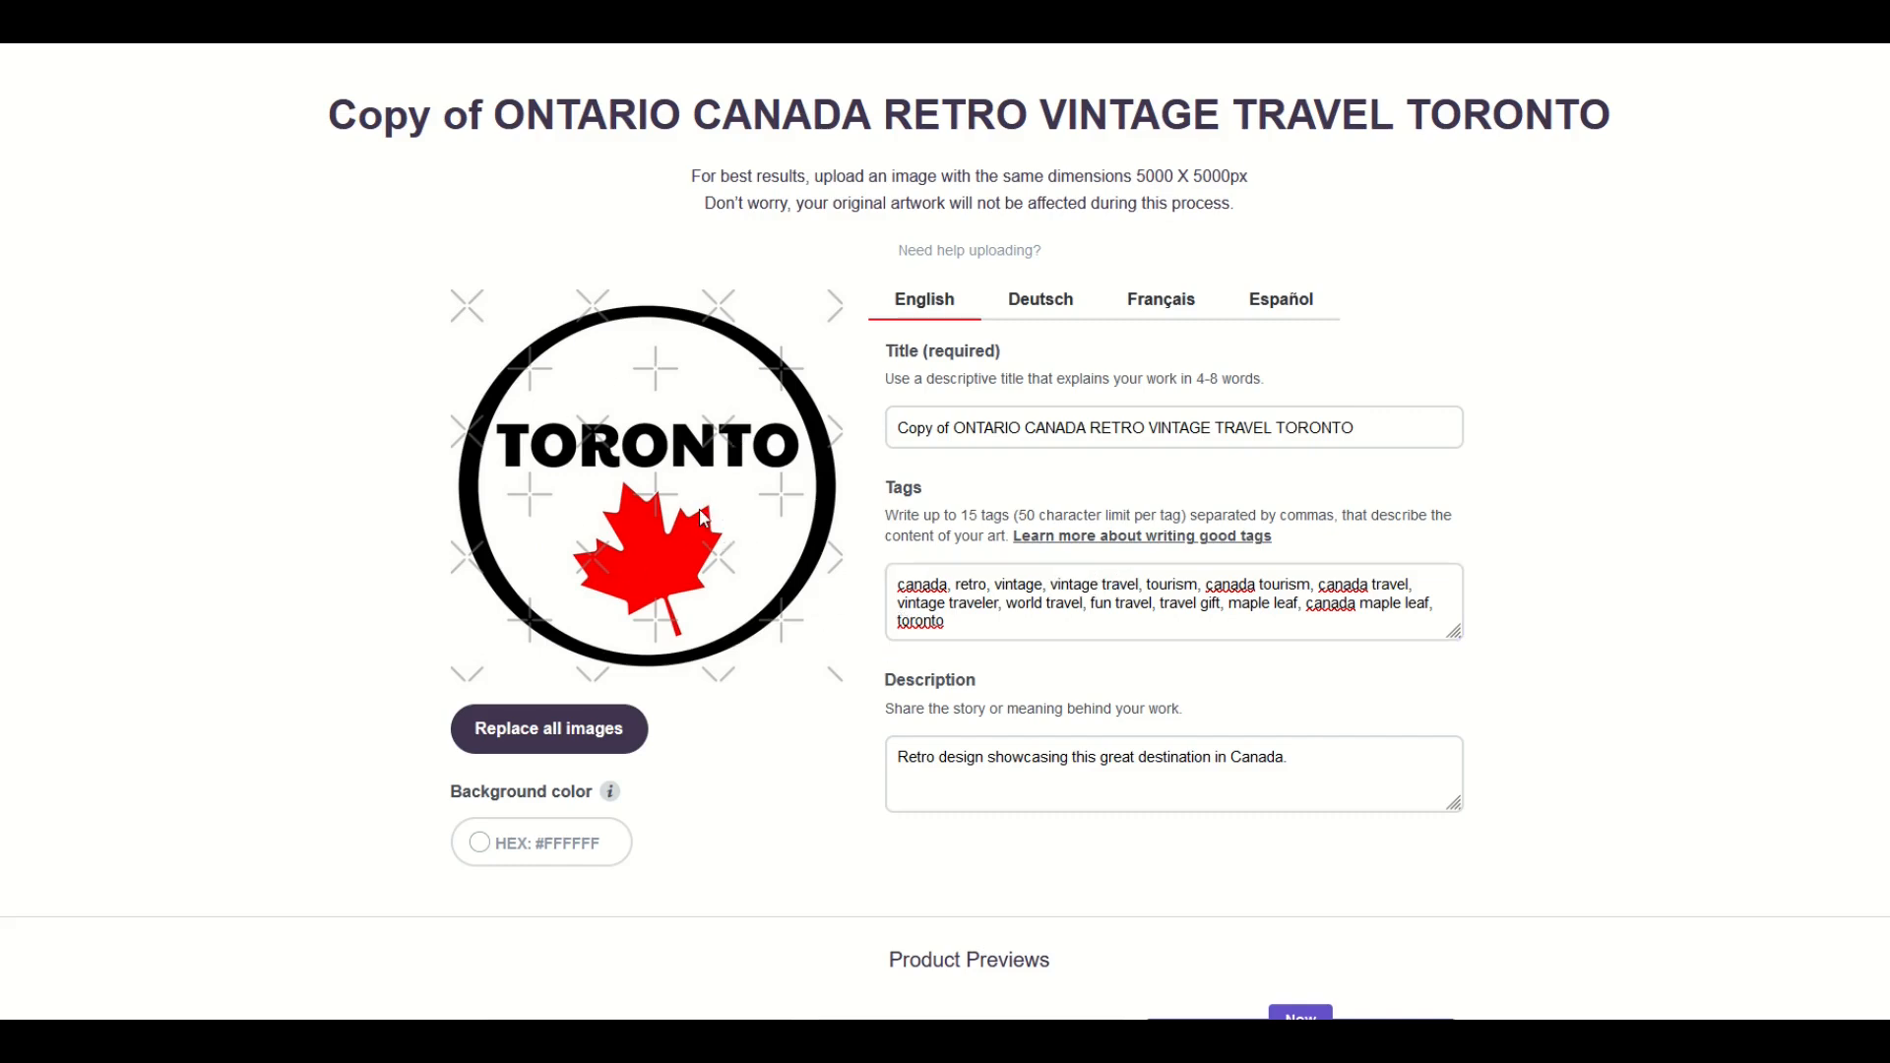
{"action": "double_click", "coordinate": [948, 583]}
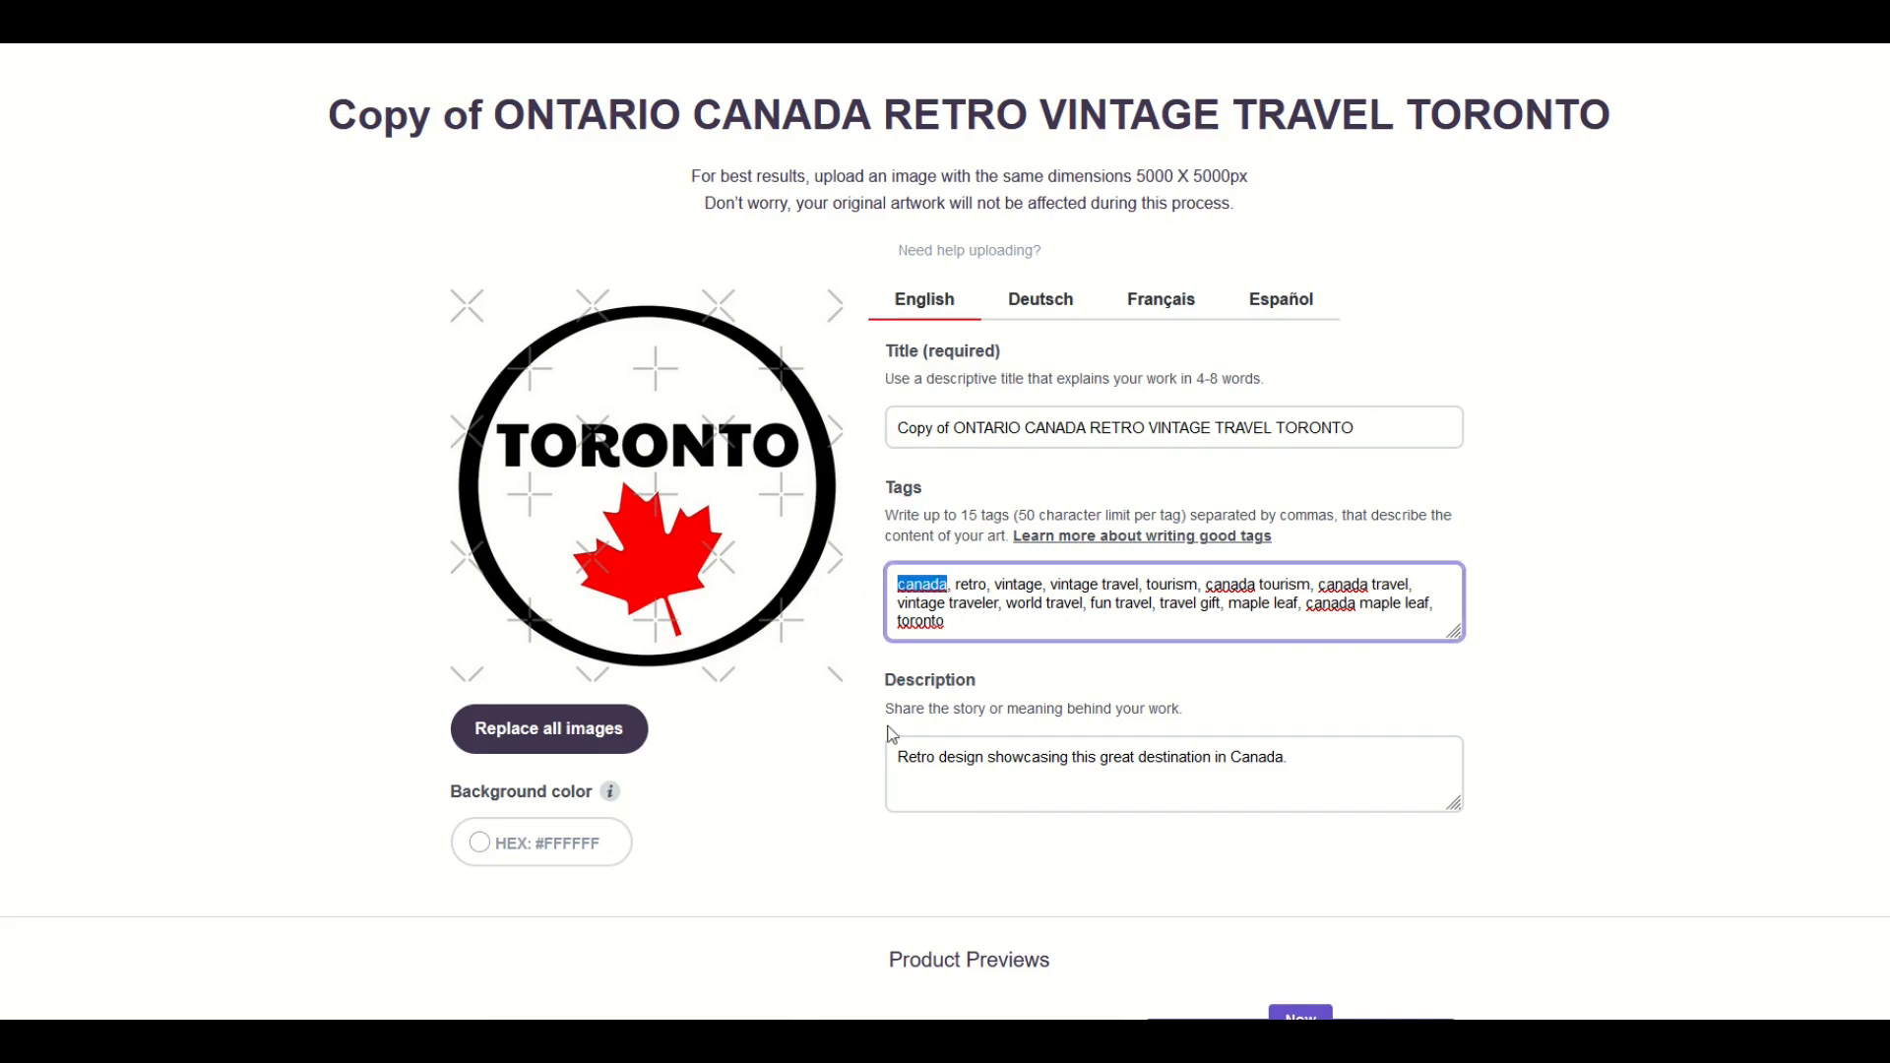
{"action": "left_click_drag", "start_coordinate": [1208, 585], "coordinate": [1417, 586]}
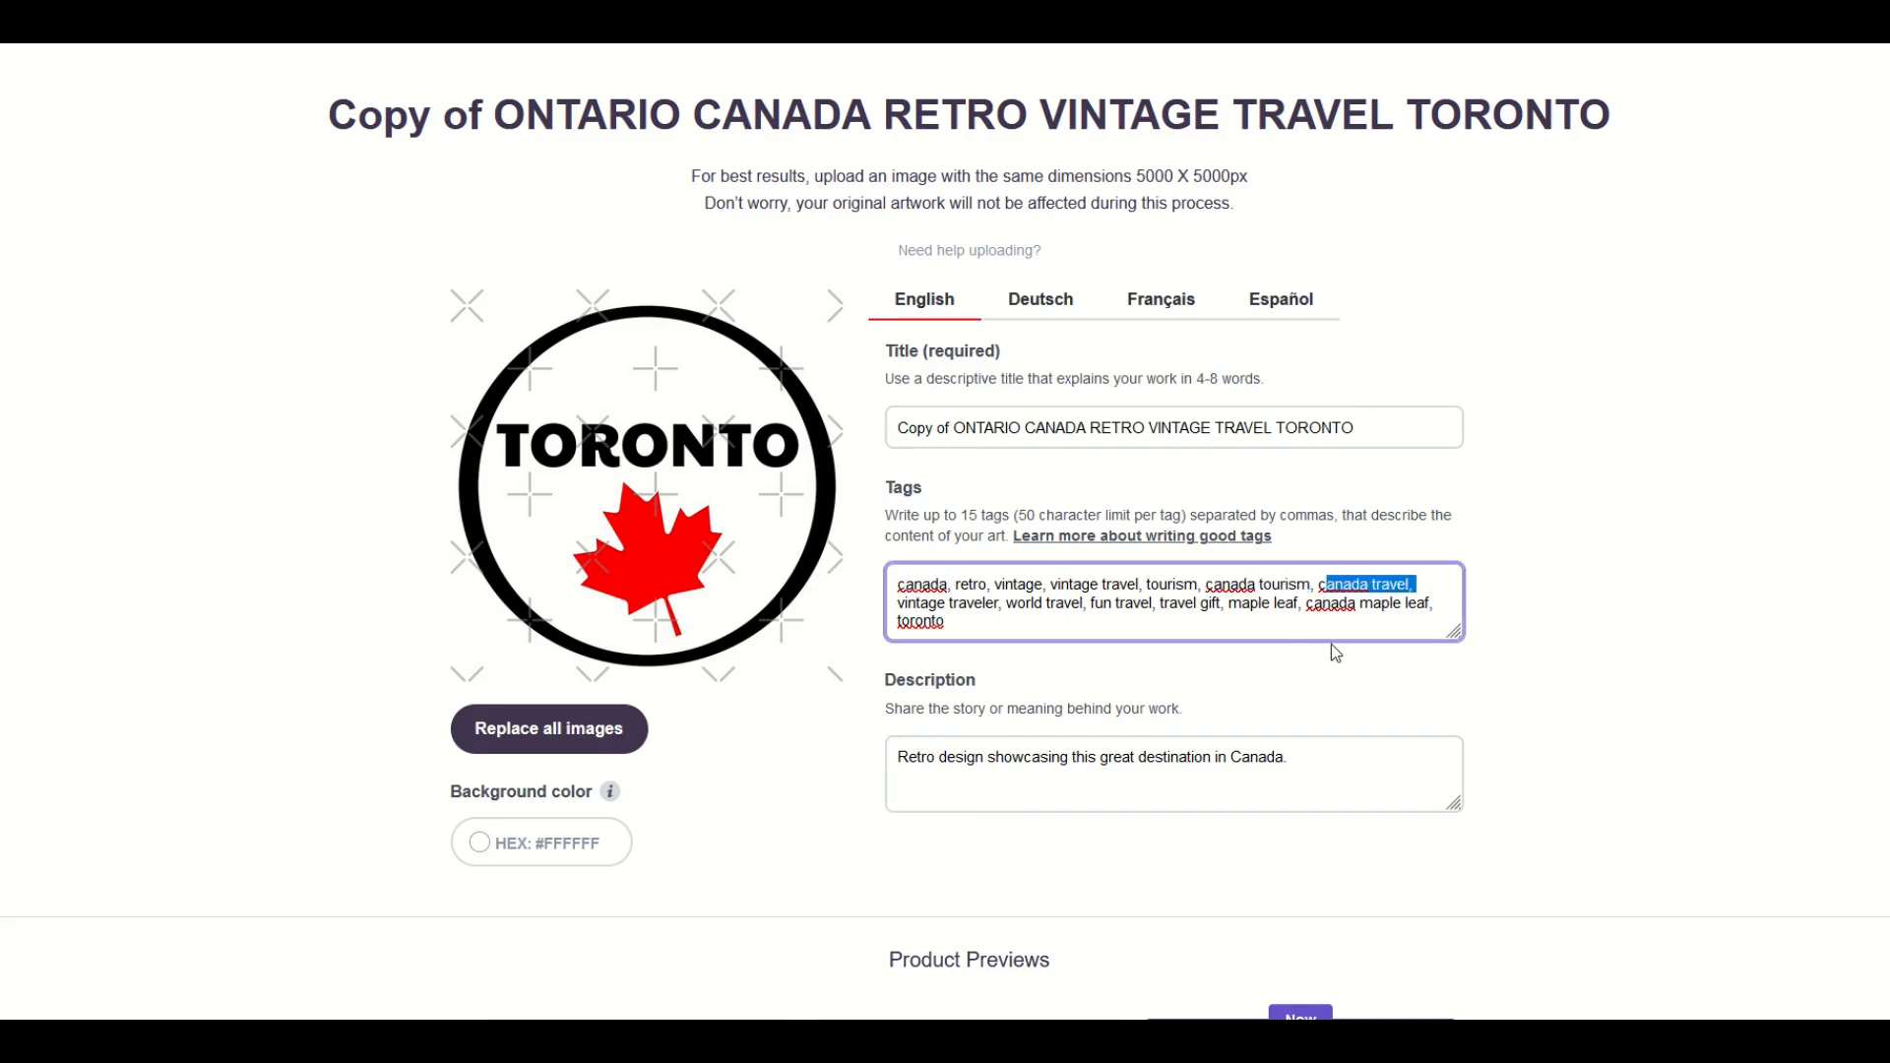
{"action": "left_click_drag", "start_coordinate": [1308, 603], "coordinate": [1429, 603]}
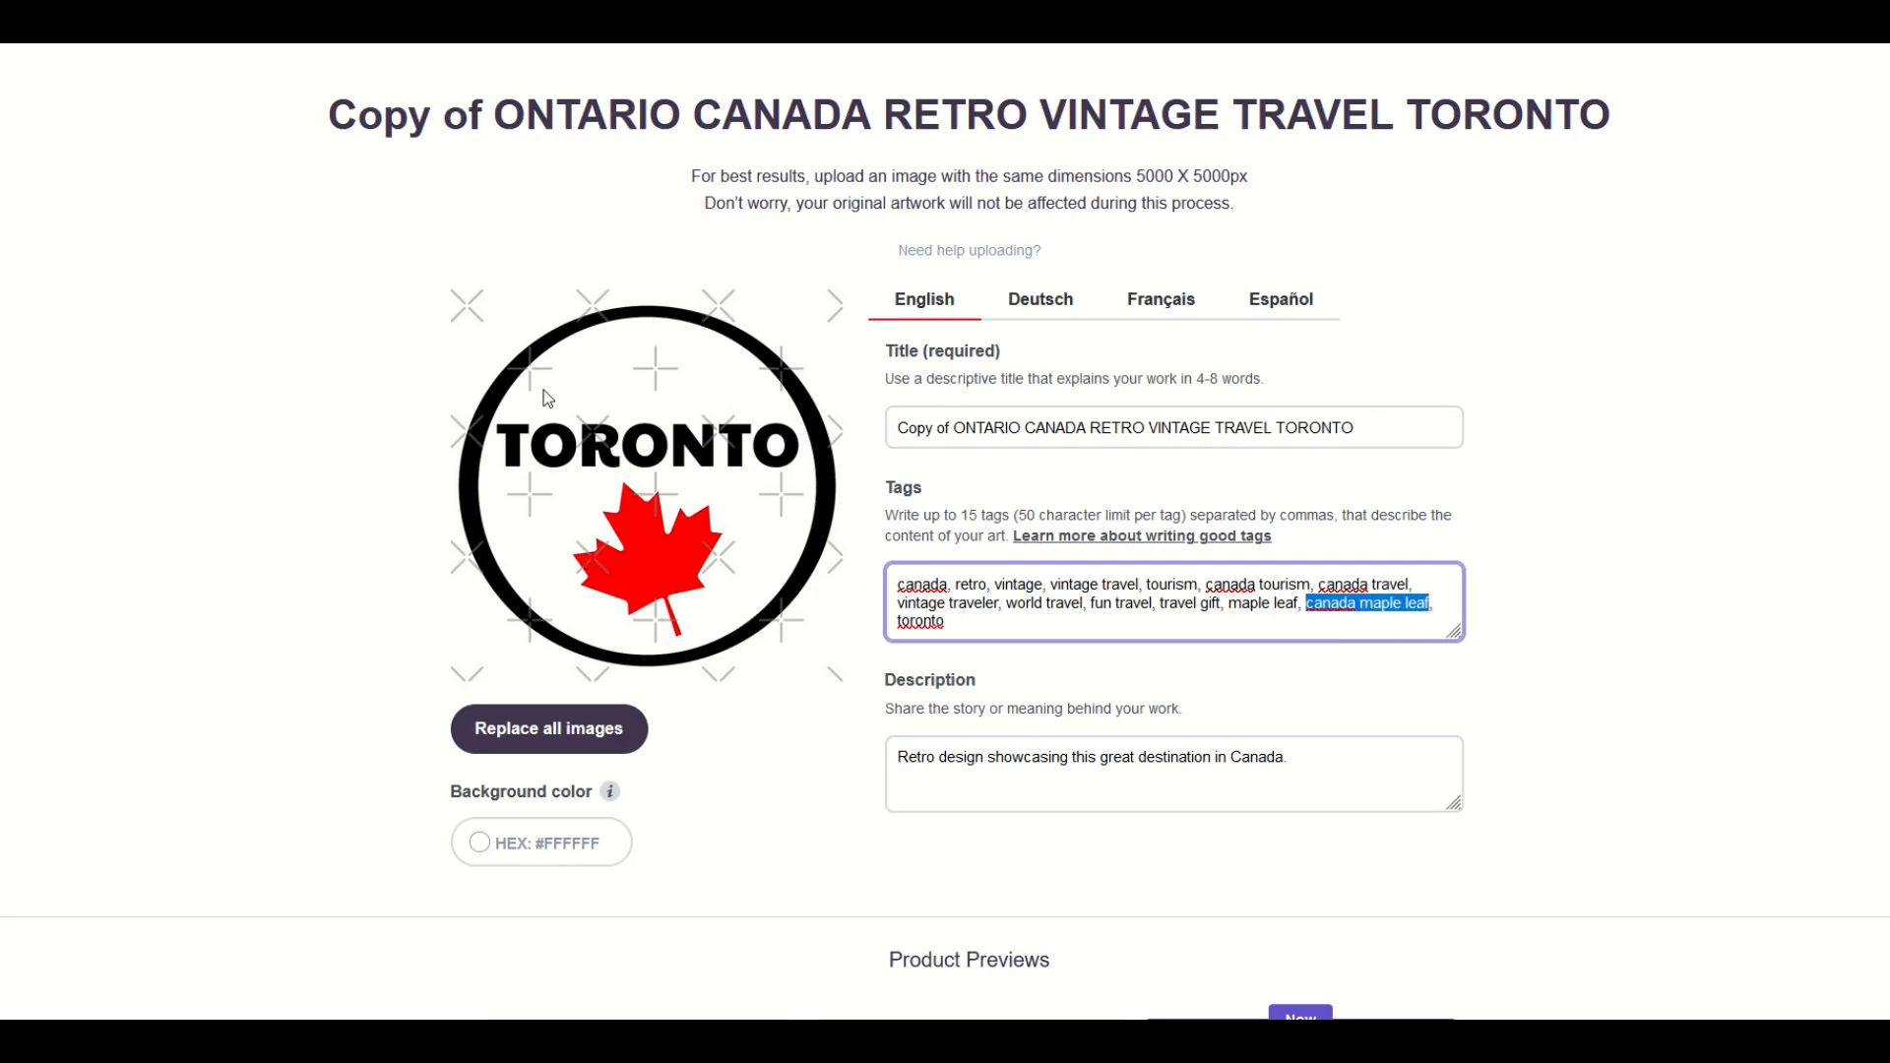
- Remove the toronto tag from the copied work's tags and check the remaining tags and the description for reuse
{"action": "left_click", "coordinate": [960, 622]}
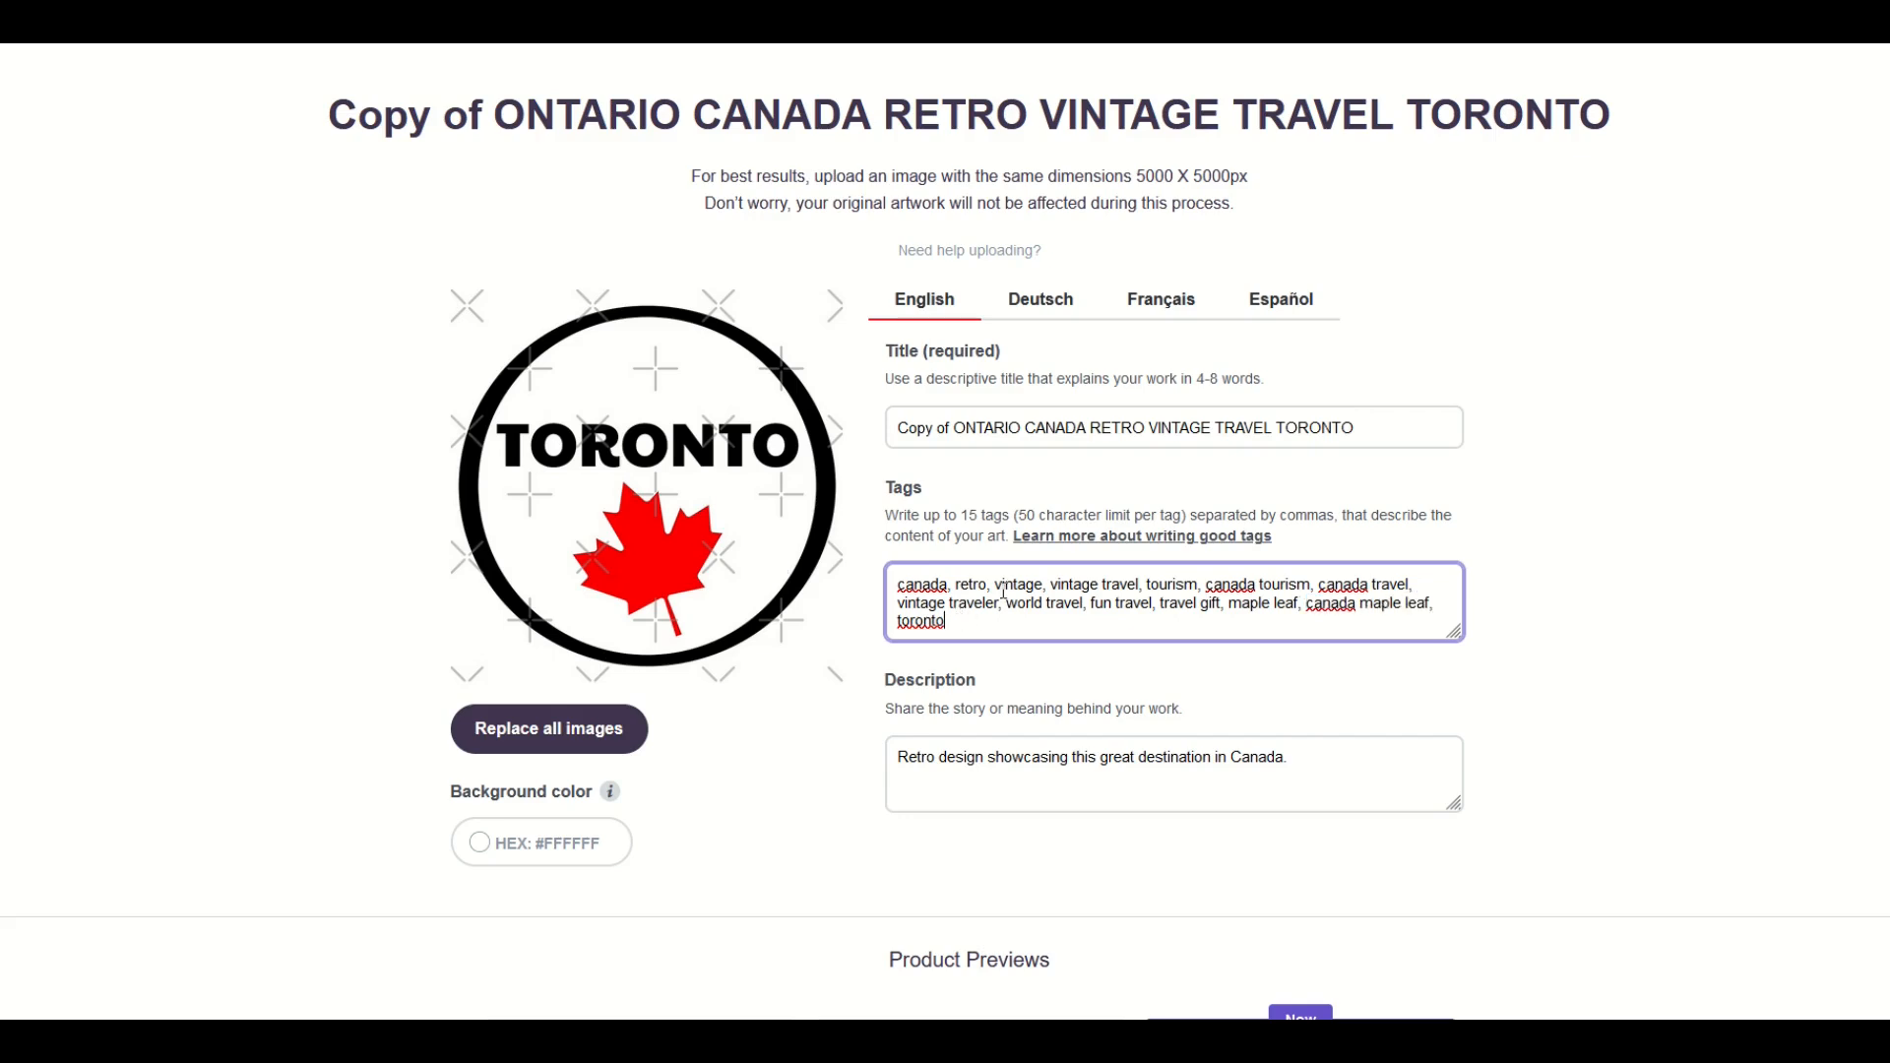
{"action": "key", "text": "BackSpace"}
{"action": "key", "text": "BackSpace"}
{"action": "key", "text": "BackSpace"}
{"action": "left_click_drag", "start_coordinate": [901, 584], "coordinate": [1037, 615]}
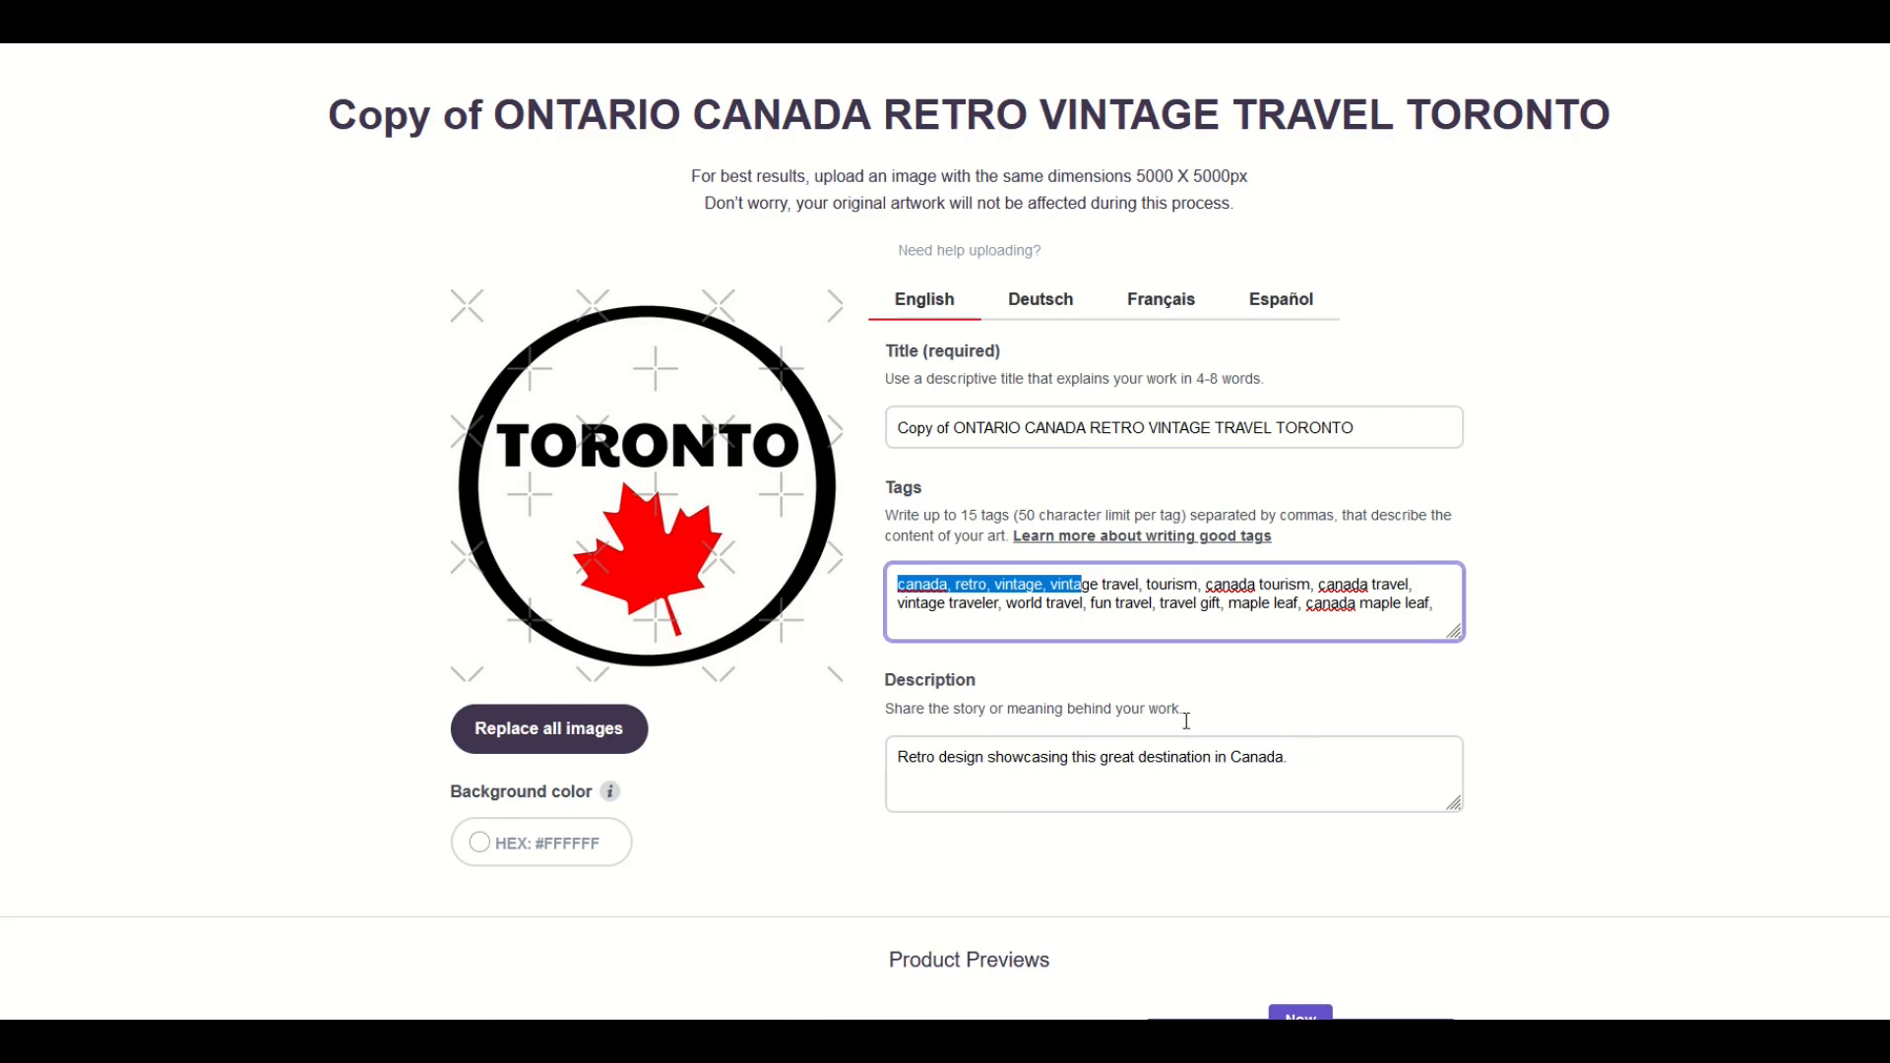
{"action": "left_click", "coordinate": [1303, 760]}
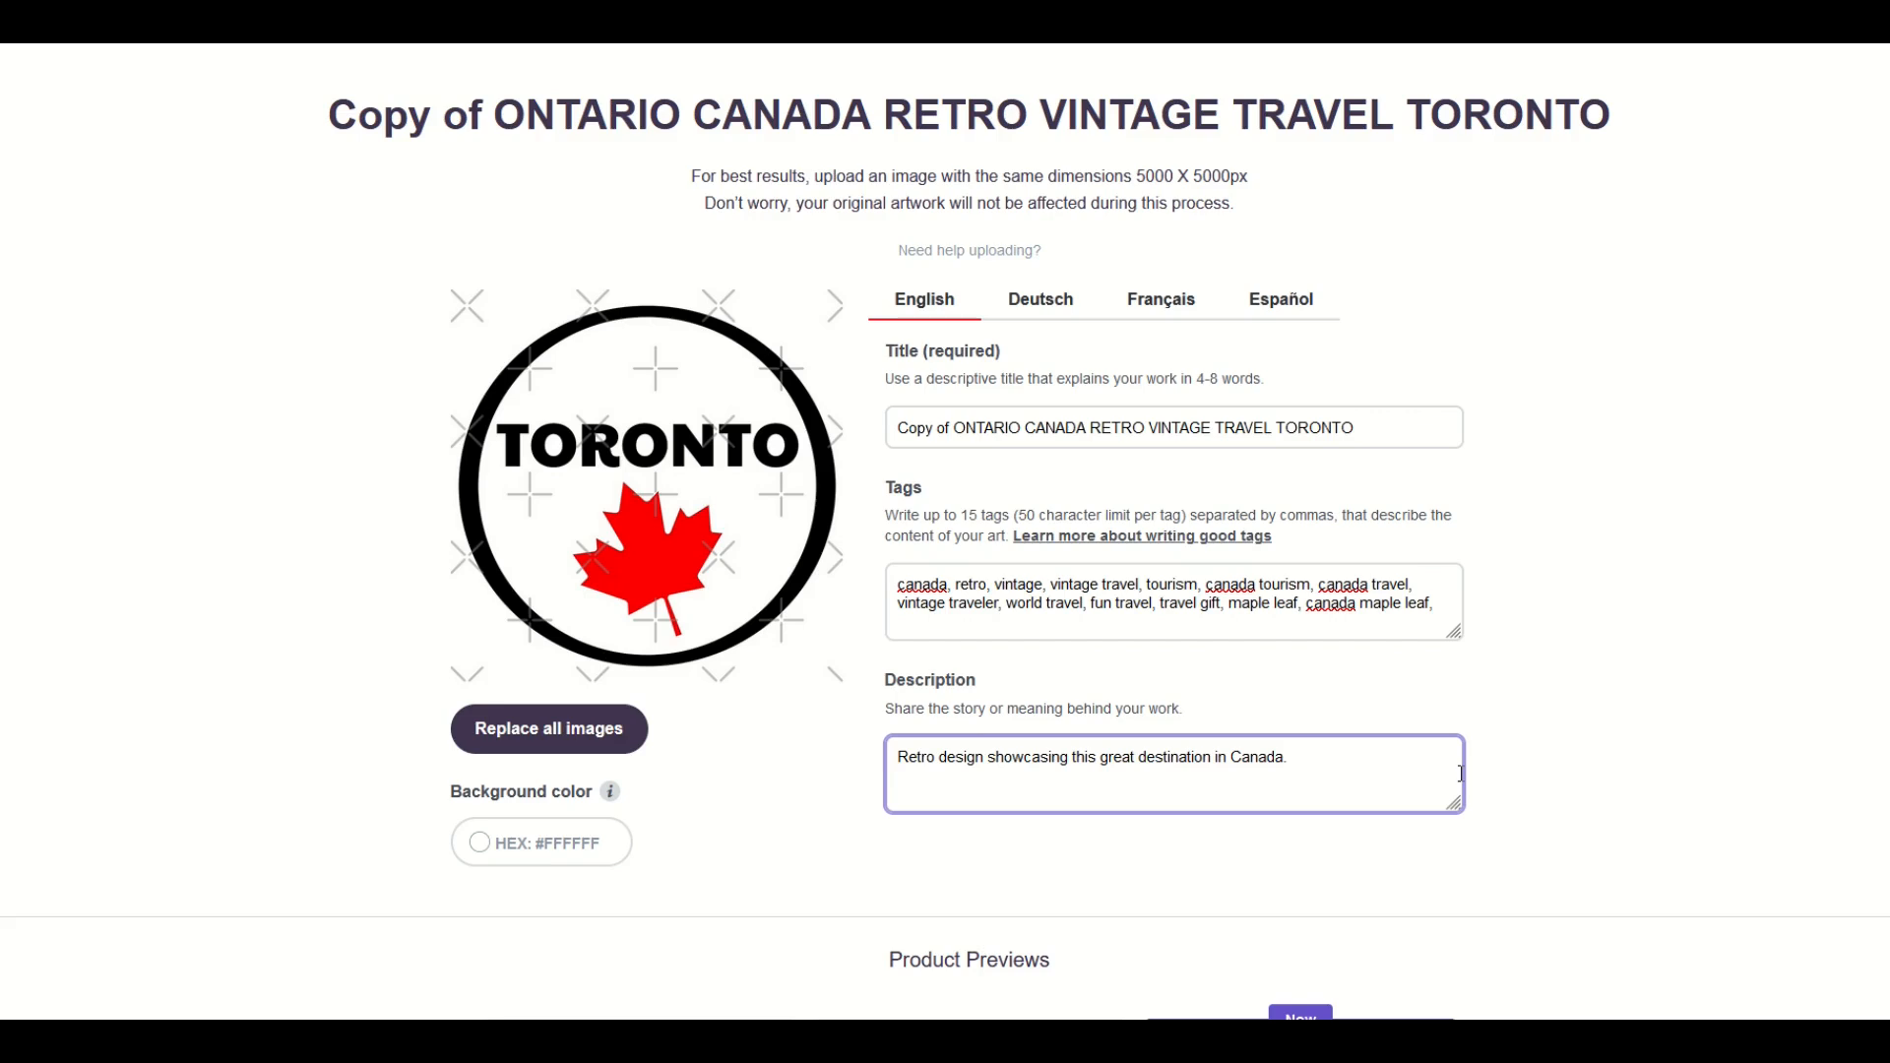
{"action": "left_click", "coordinate": [901, 758]}
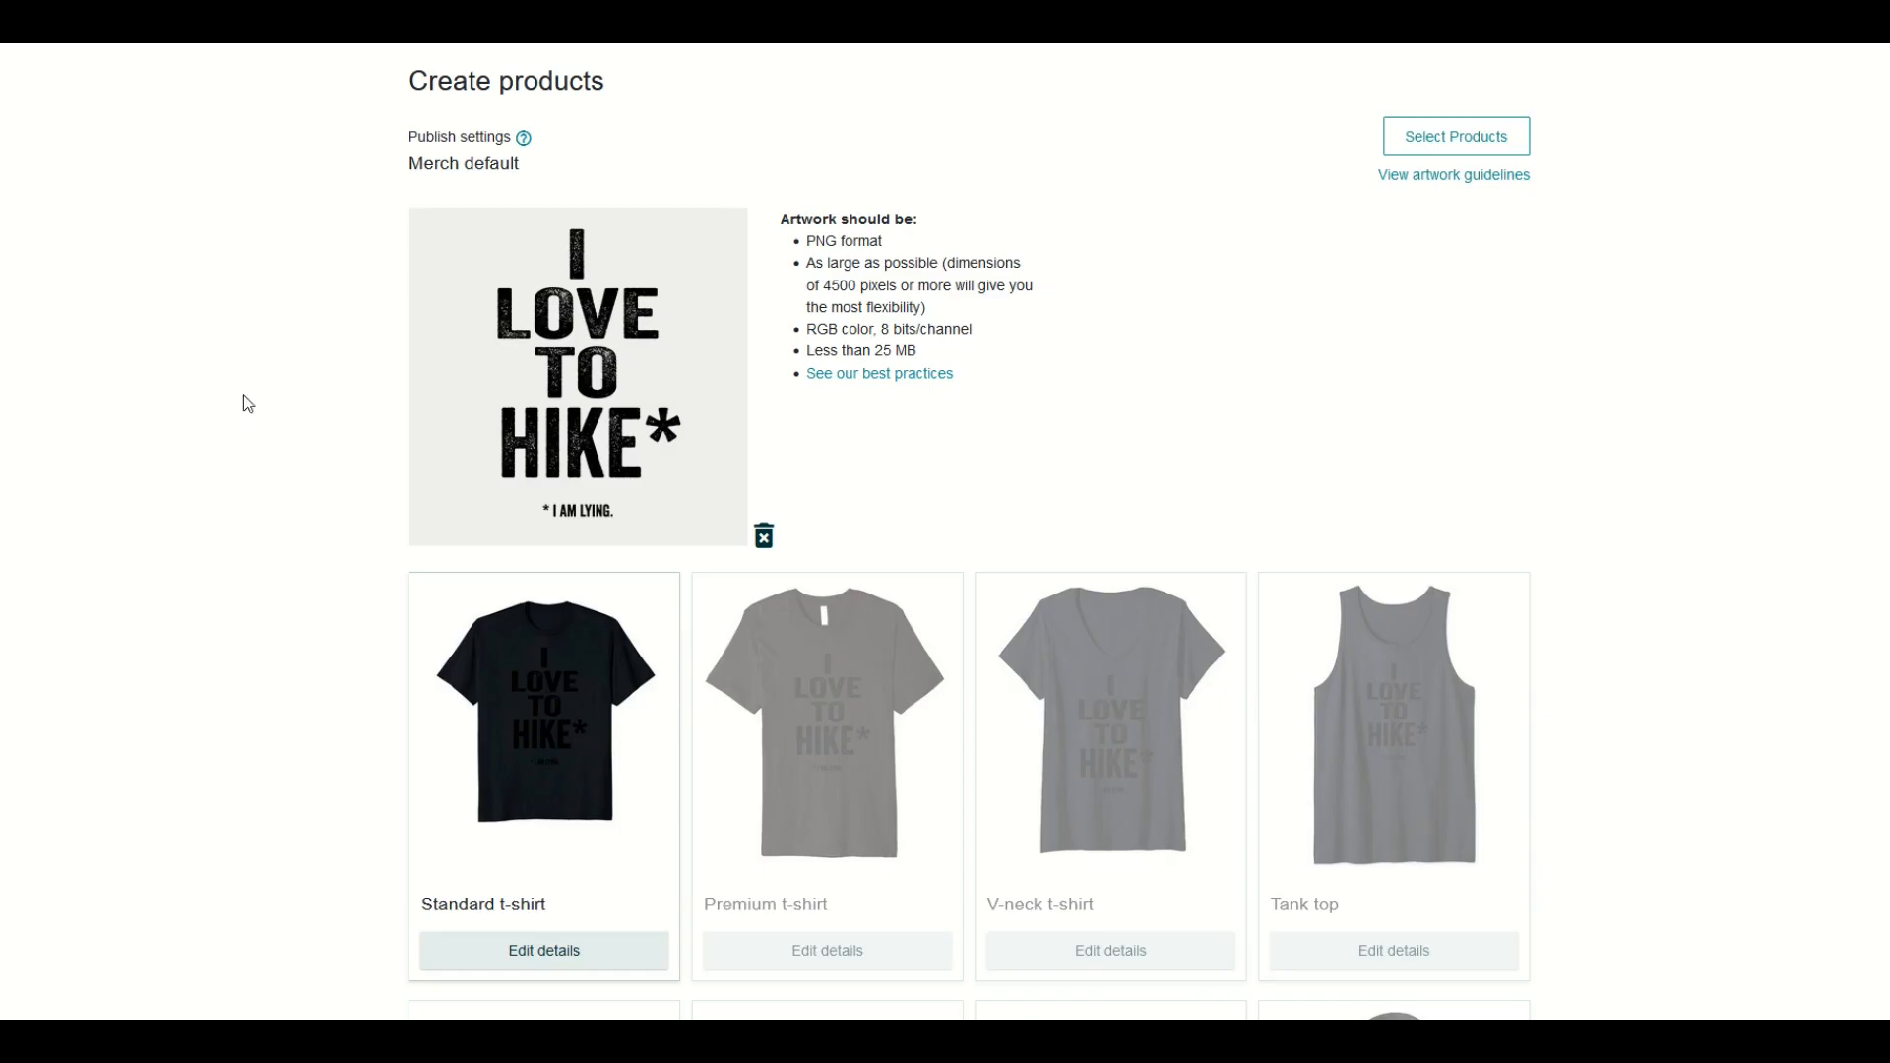
- In Amazon Merch on Demand, edit the standard t-shirt's colors: select white, deselect black, and add light grey and Slate Grey
{"action": "scroll", "coordinate": [338, 399], "scroll_direction": "up", "scroll_amount": 2}
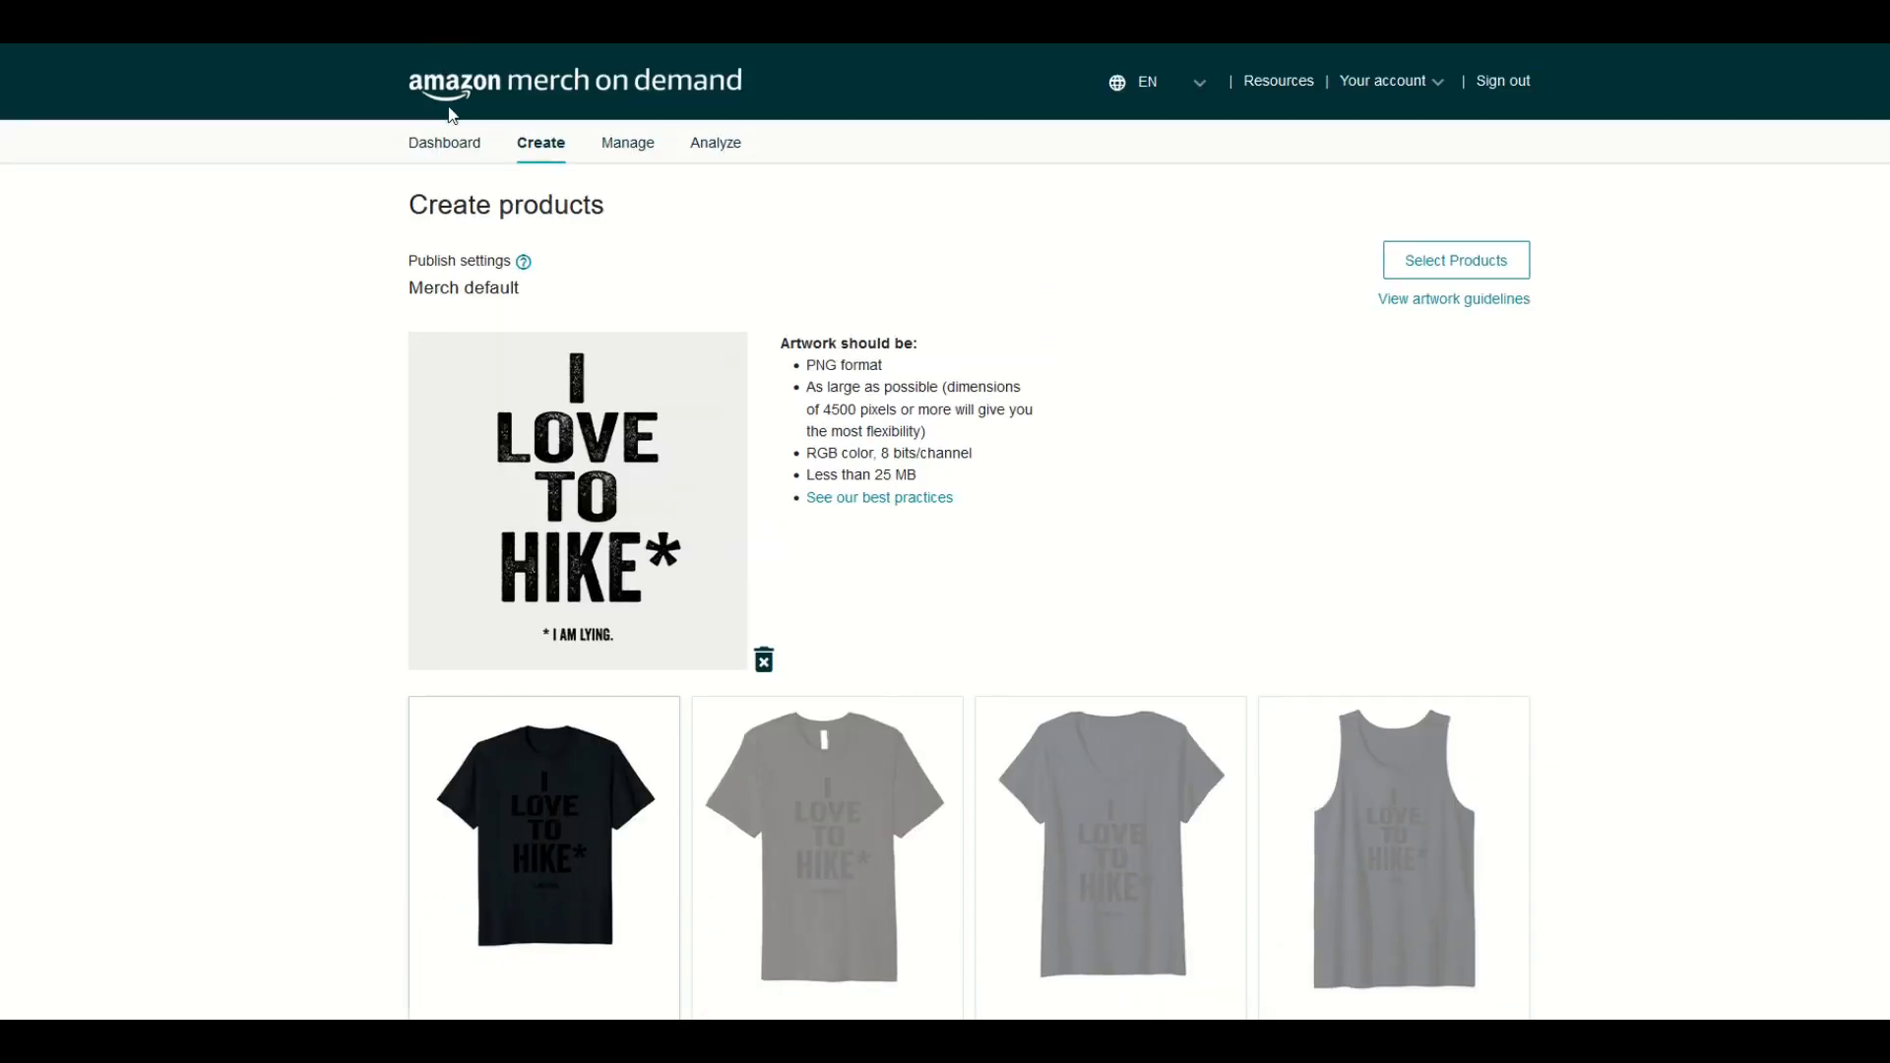
{"action": "scroll", "coordinate": [370, 362], "scroll_direction": "down", "scroll_amount": 1}
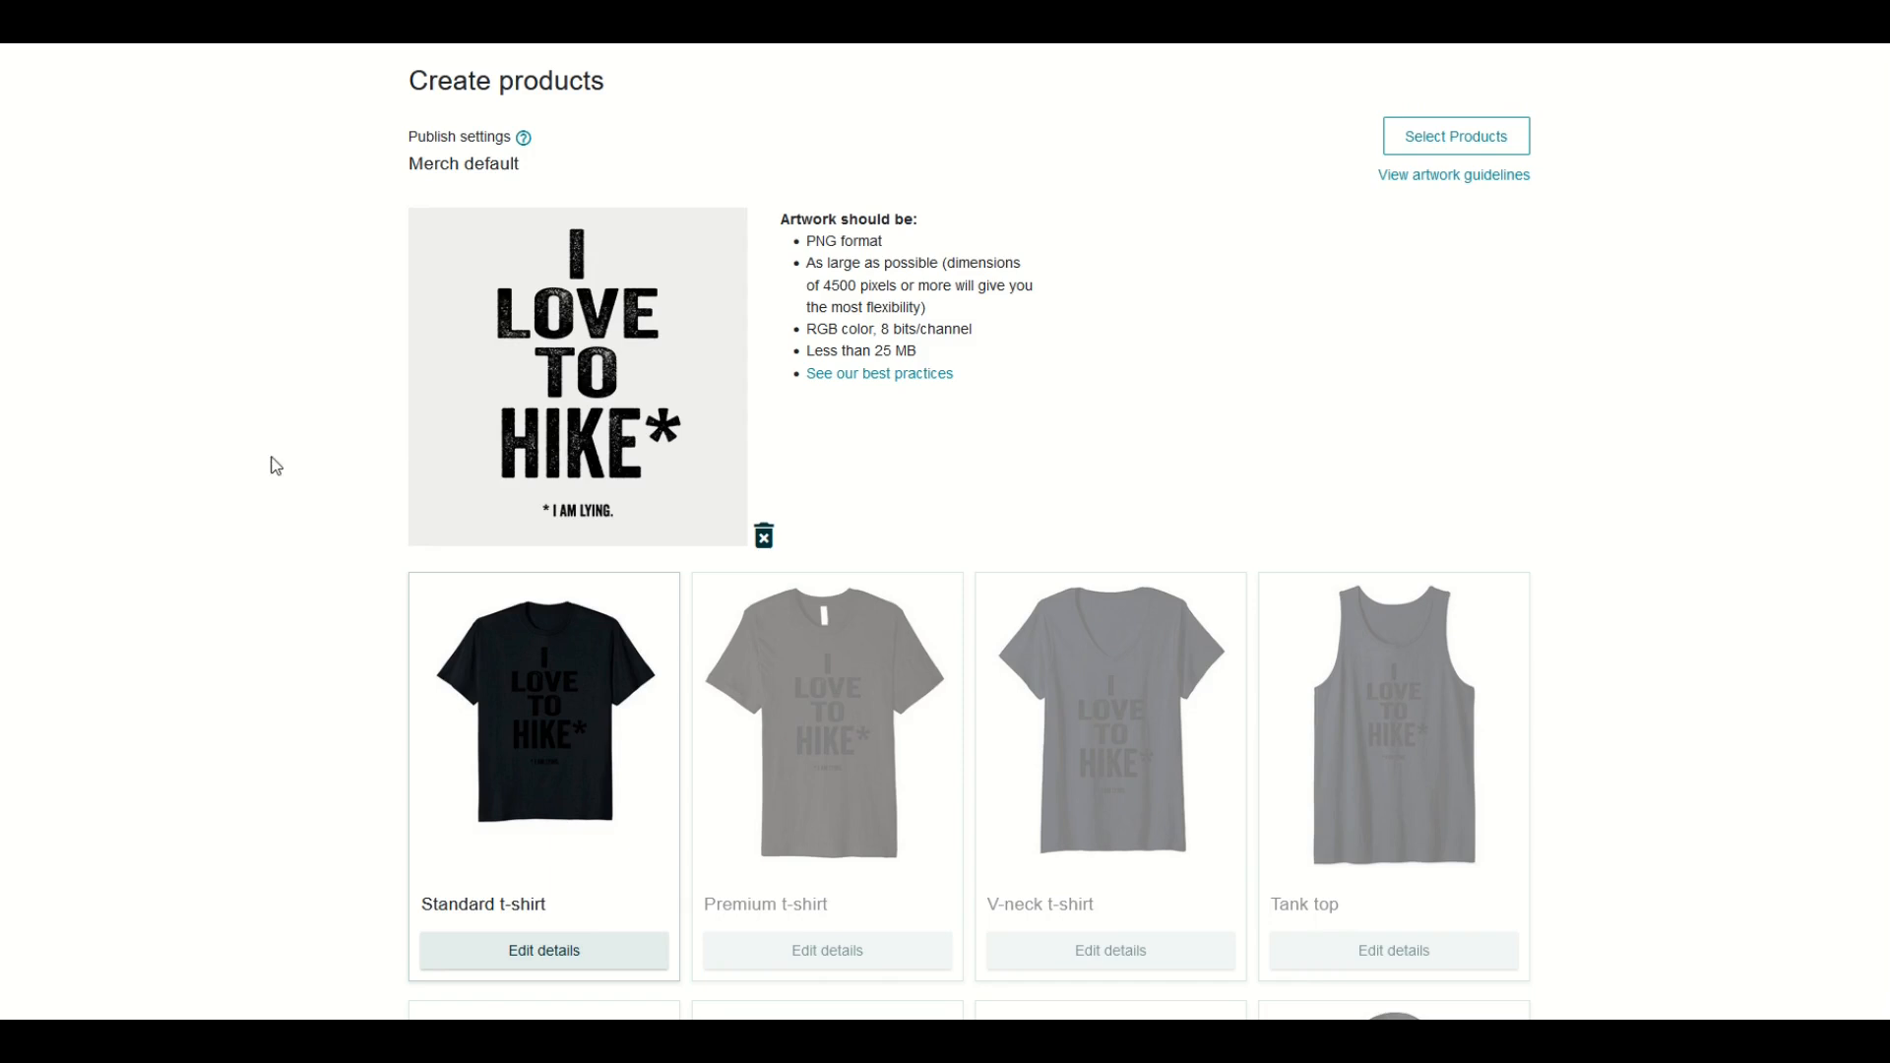
{"action": "scroll", "coordinate": [463, 760], "scroll_direction": "down", "scroll_amount": 1}
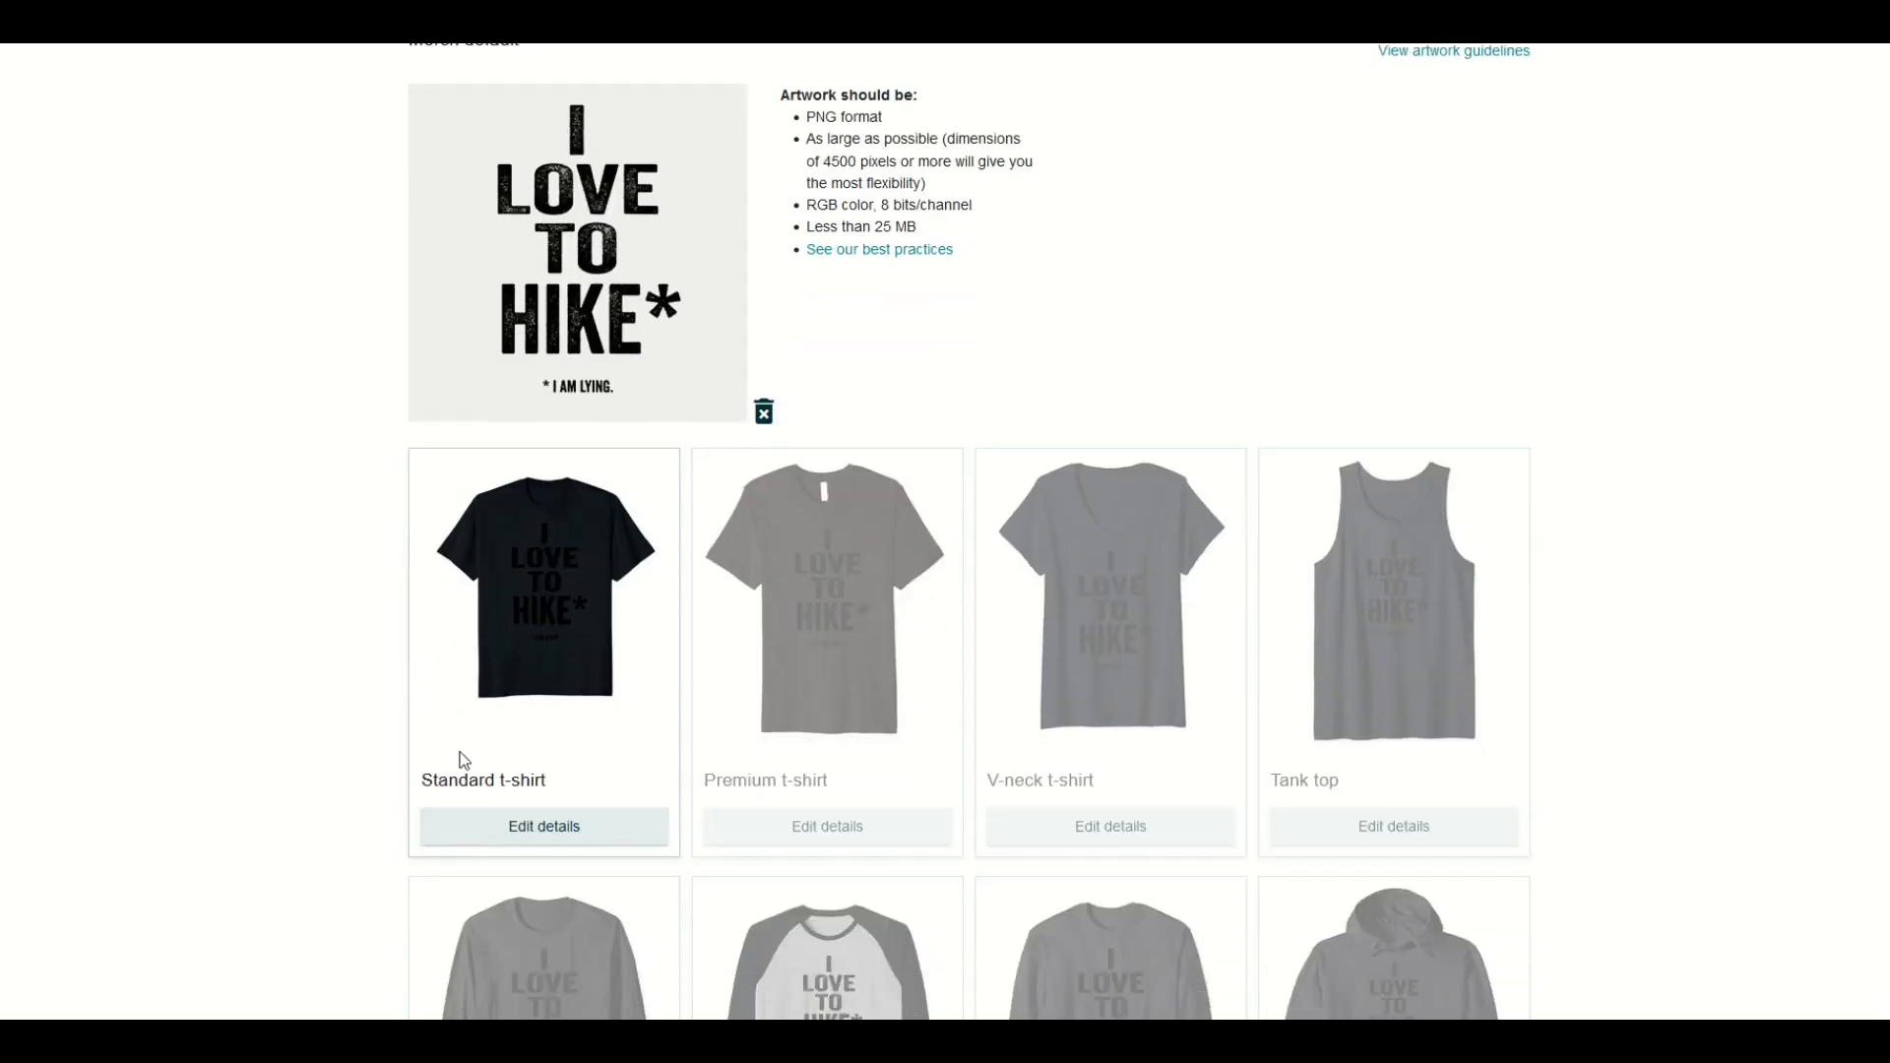
{"action": "left_click", "coordinate": [498, 829]}
{"action": "scroll", "coordinate": [401, 630], "scroll_direction": "down", "scroll_amount": 6}
{"action": "left_click", "coordinate": [1147, 374]}
{"action": "left_click", "coordinate": [1099, 330]}
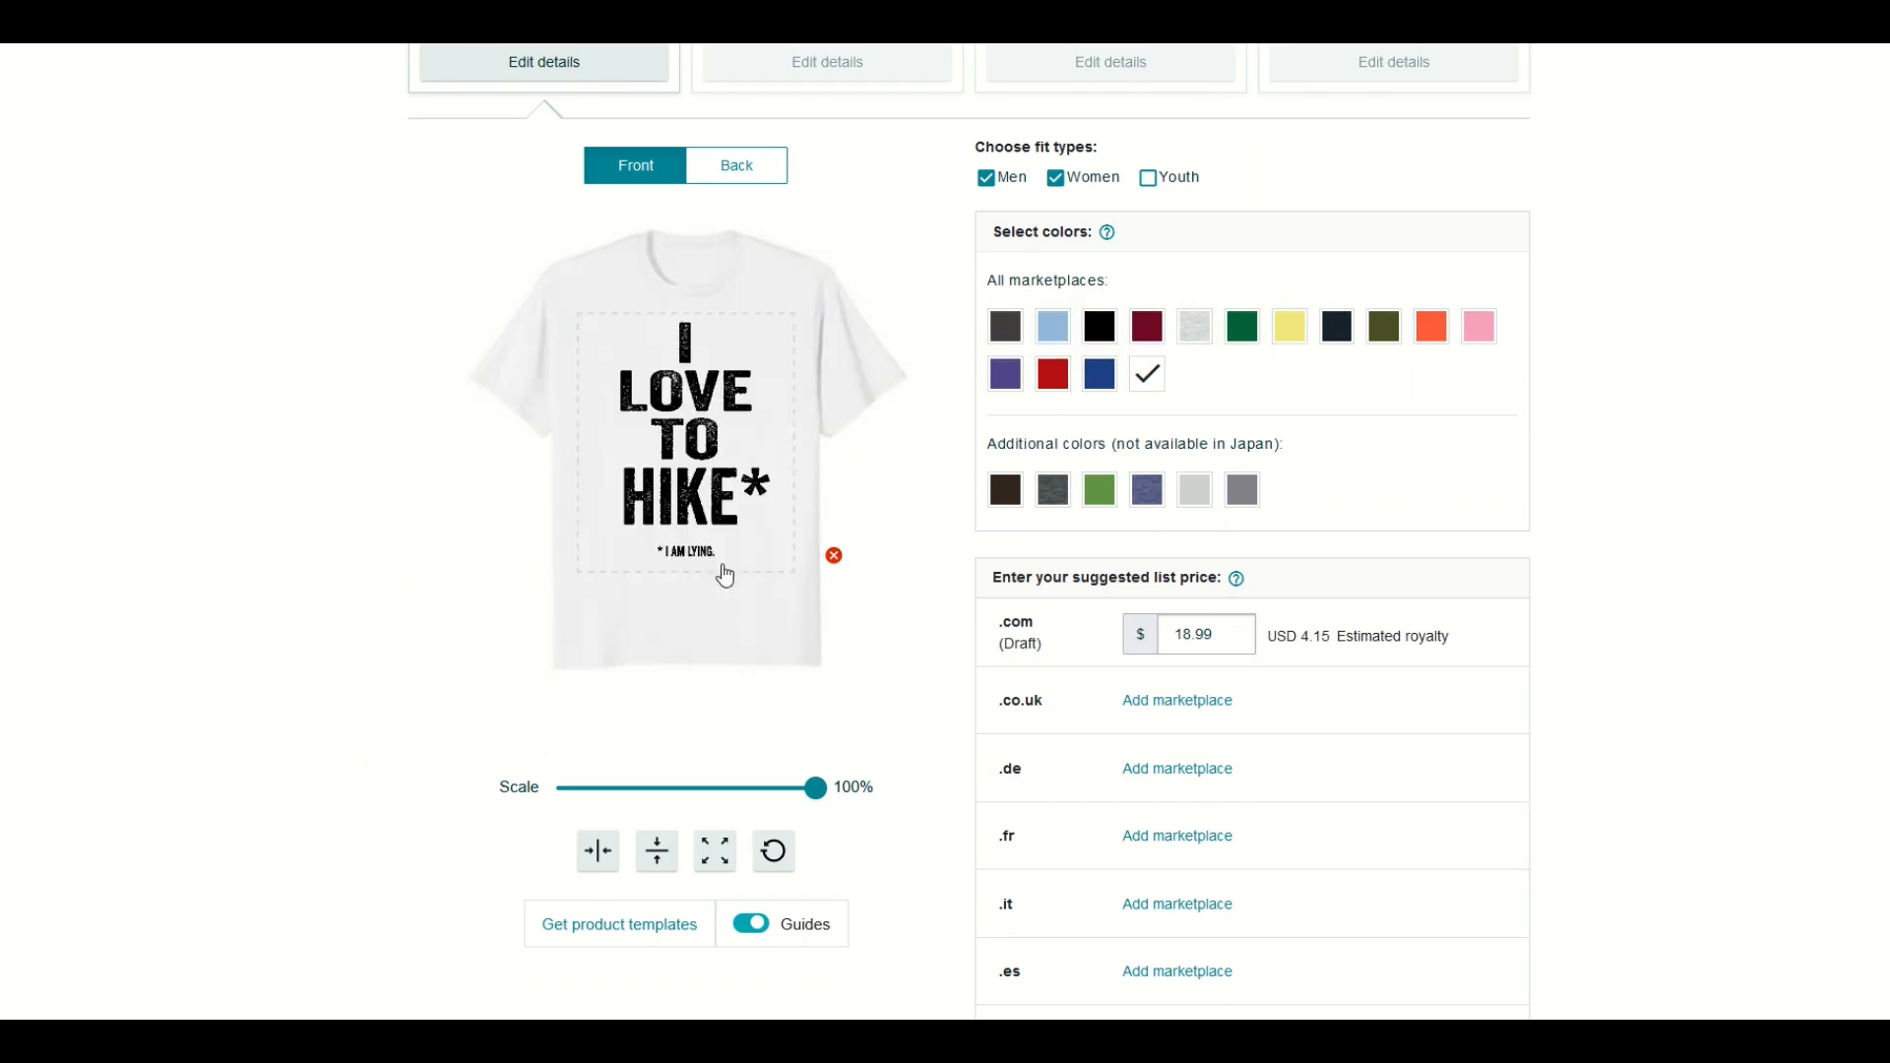
{"action": "left_click", "coordinate": [1195, 490]}
{"action": "left_click", "coordinate": [1243, 490]}
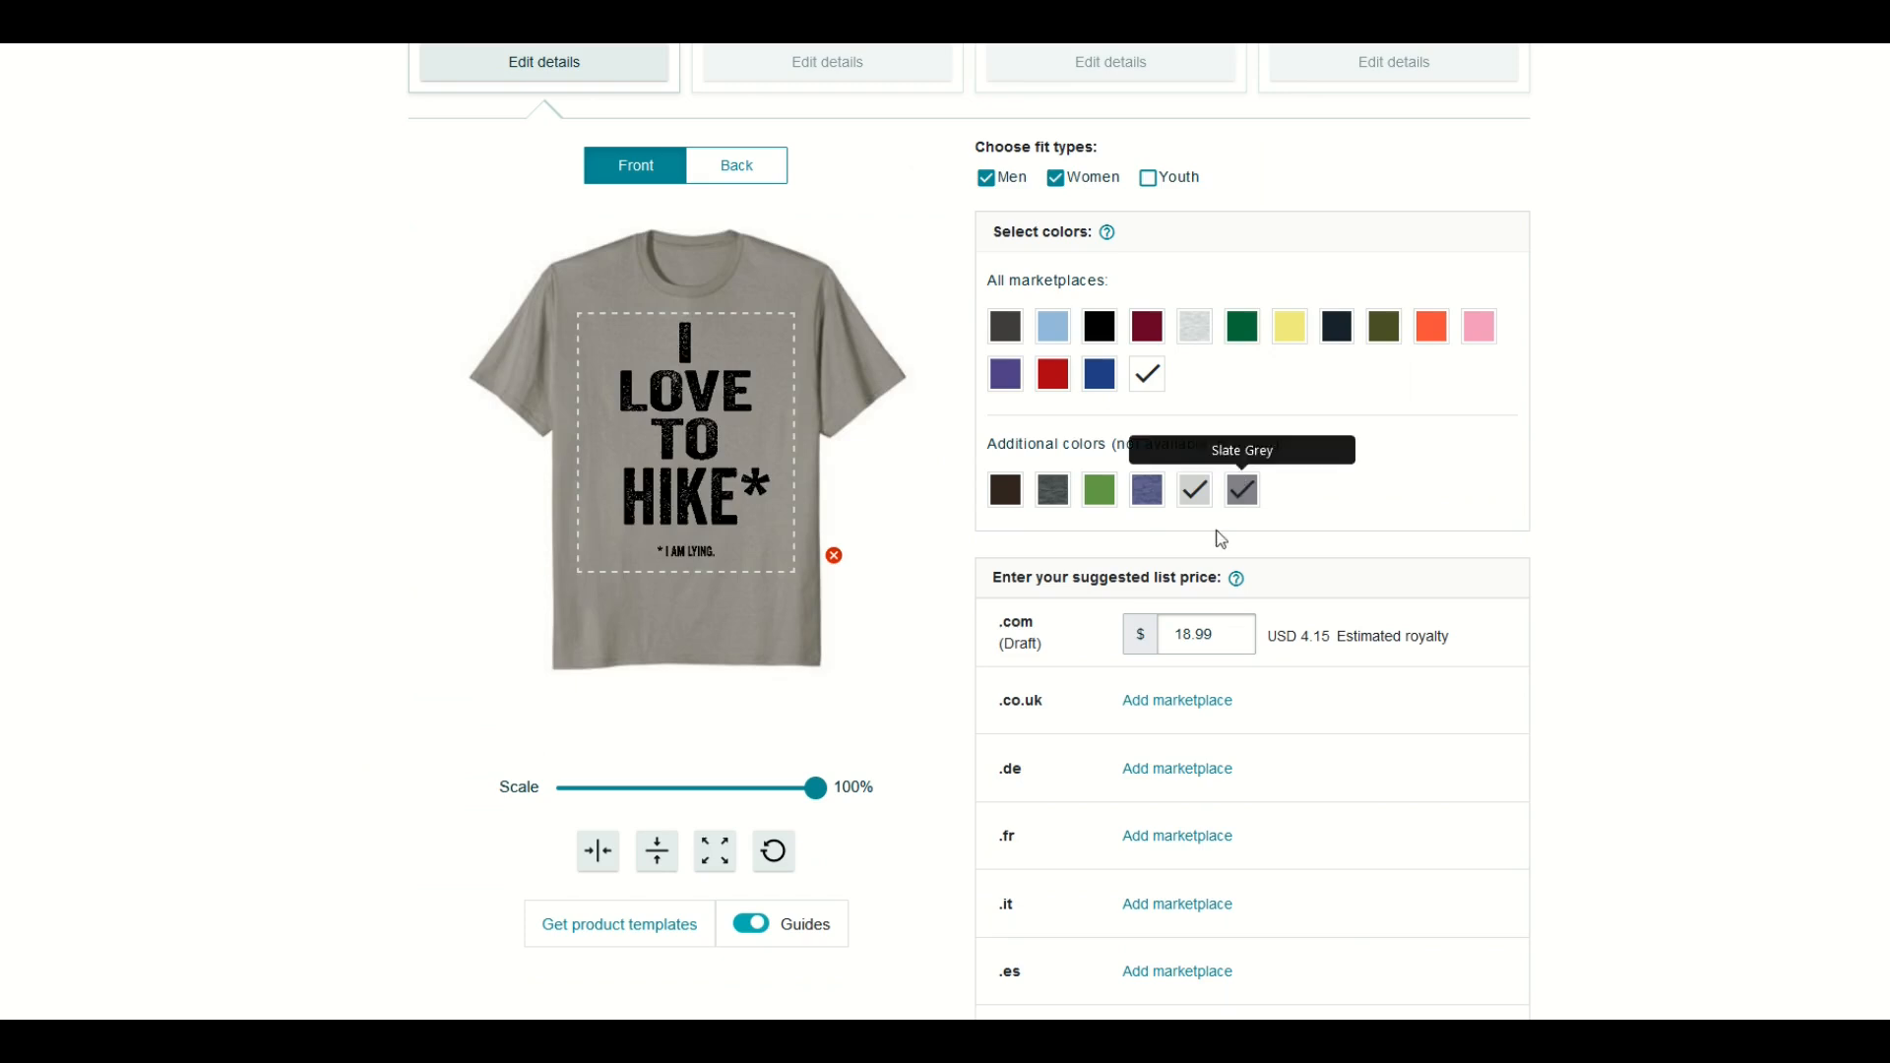
- Examine the hiking design's t-shirt settings and its product details, including the design title, brand and feature bullets
{"action": "scroll", "coordinate": [933, 580], "scroll_direction": "down", "scroll_amount": 20}
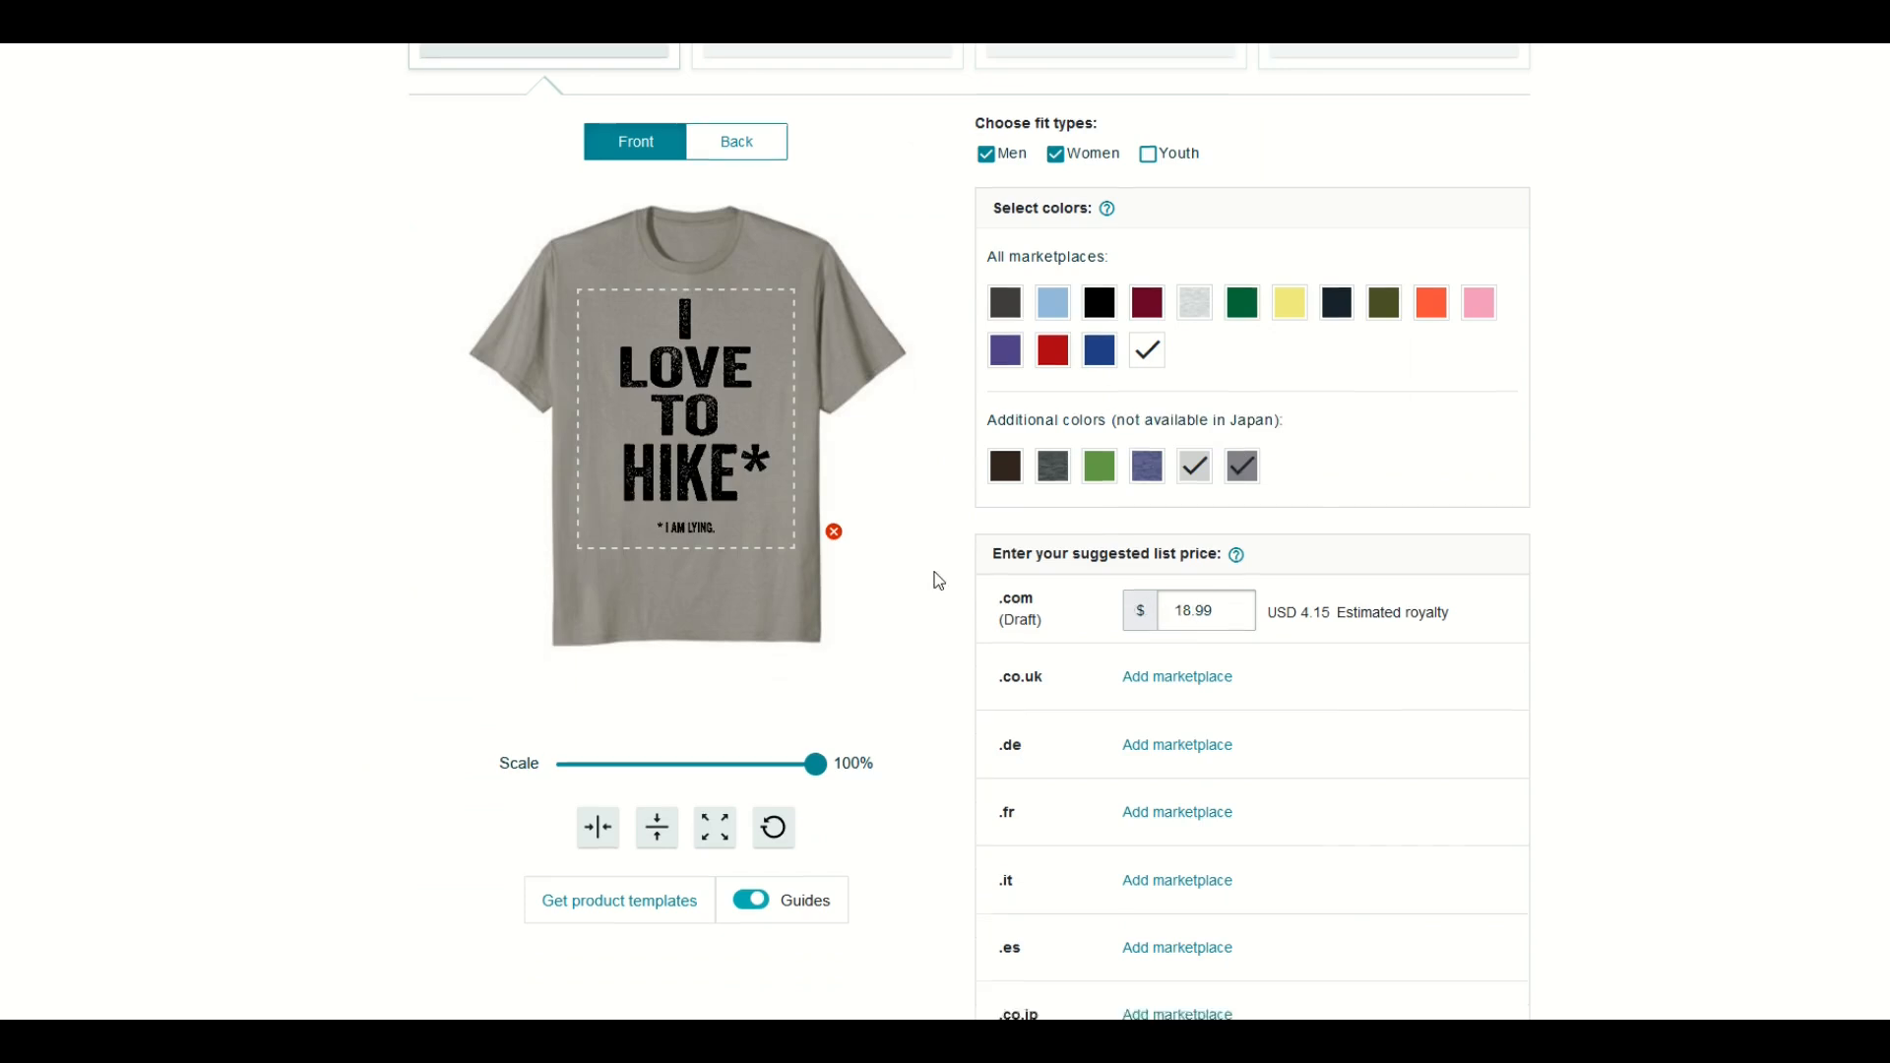
{"action": "scroll", "coordinate": [933, 584], "scroll_direction": "down", "scroll_amount": 5}
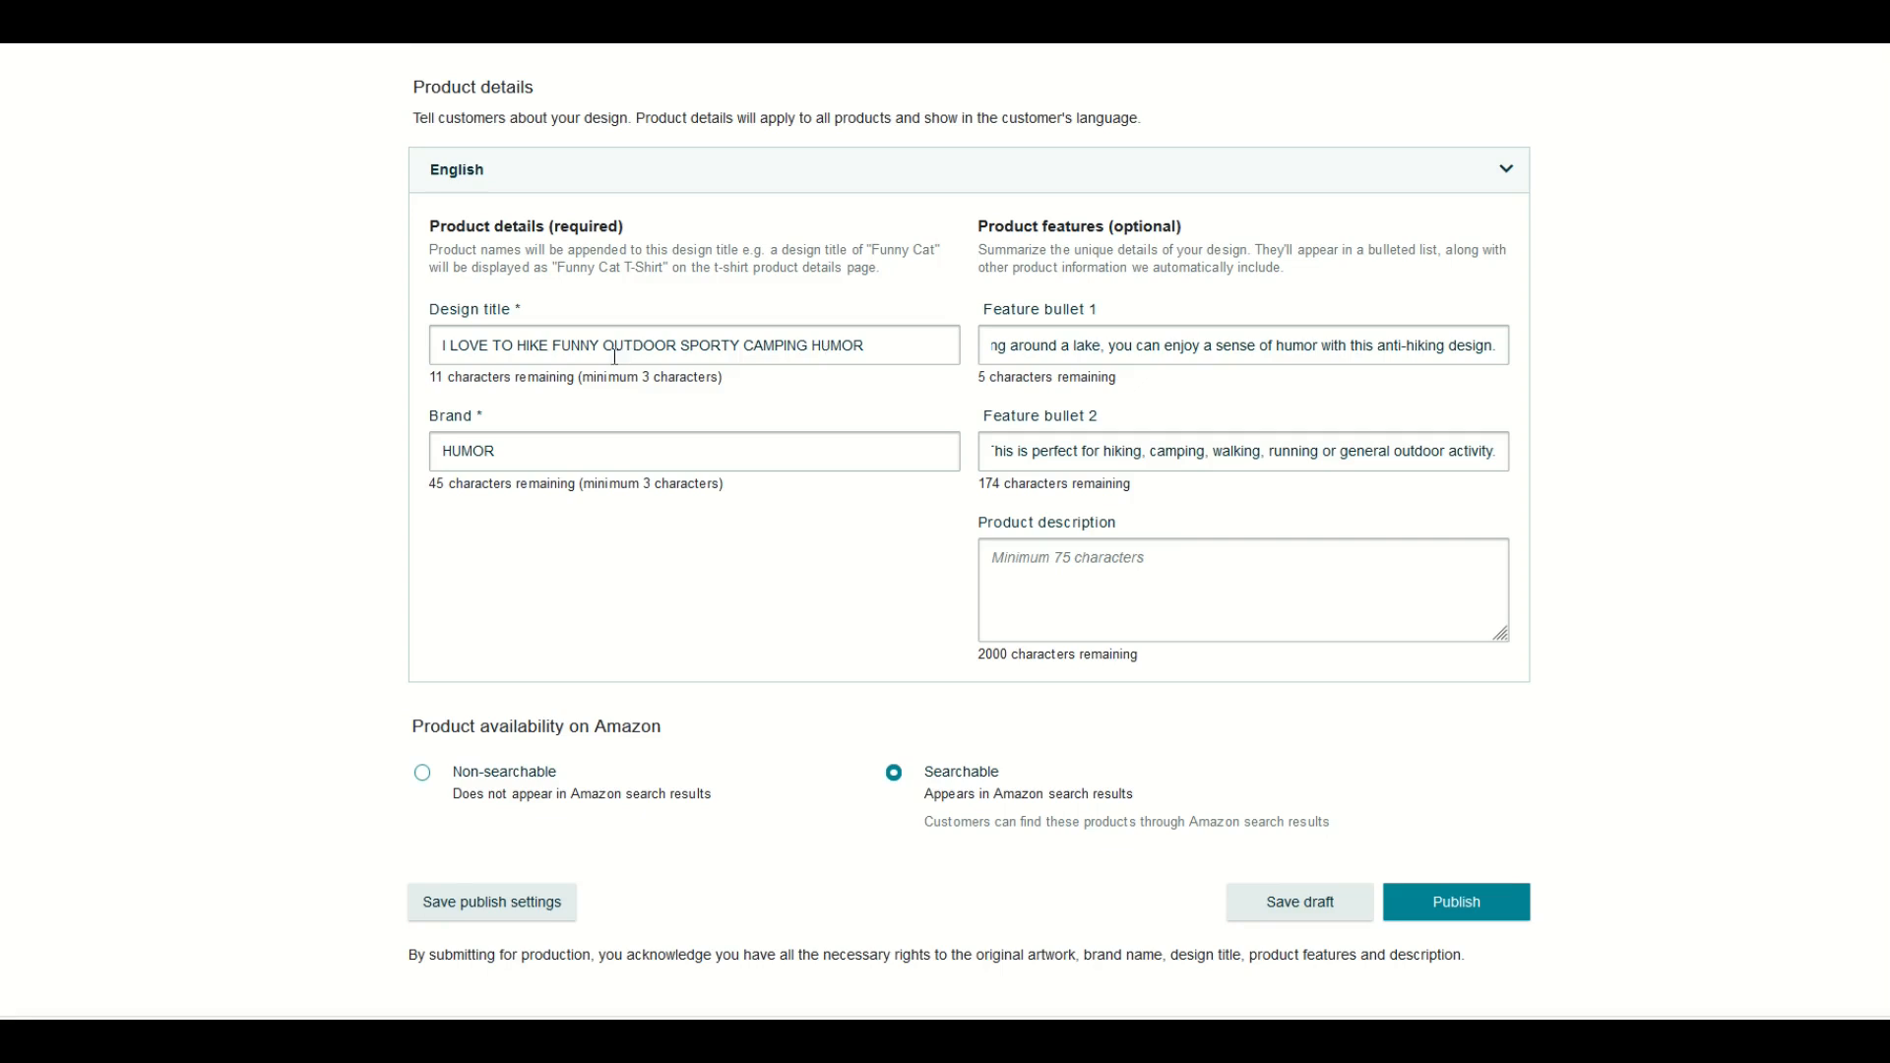
{"action": "double_click", "coordinate": [539, 346]}
{"action": "scroll", "coordinate": [439, 359], "scroll_direction": "up", "scroll_amount": 20}
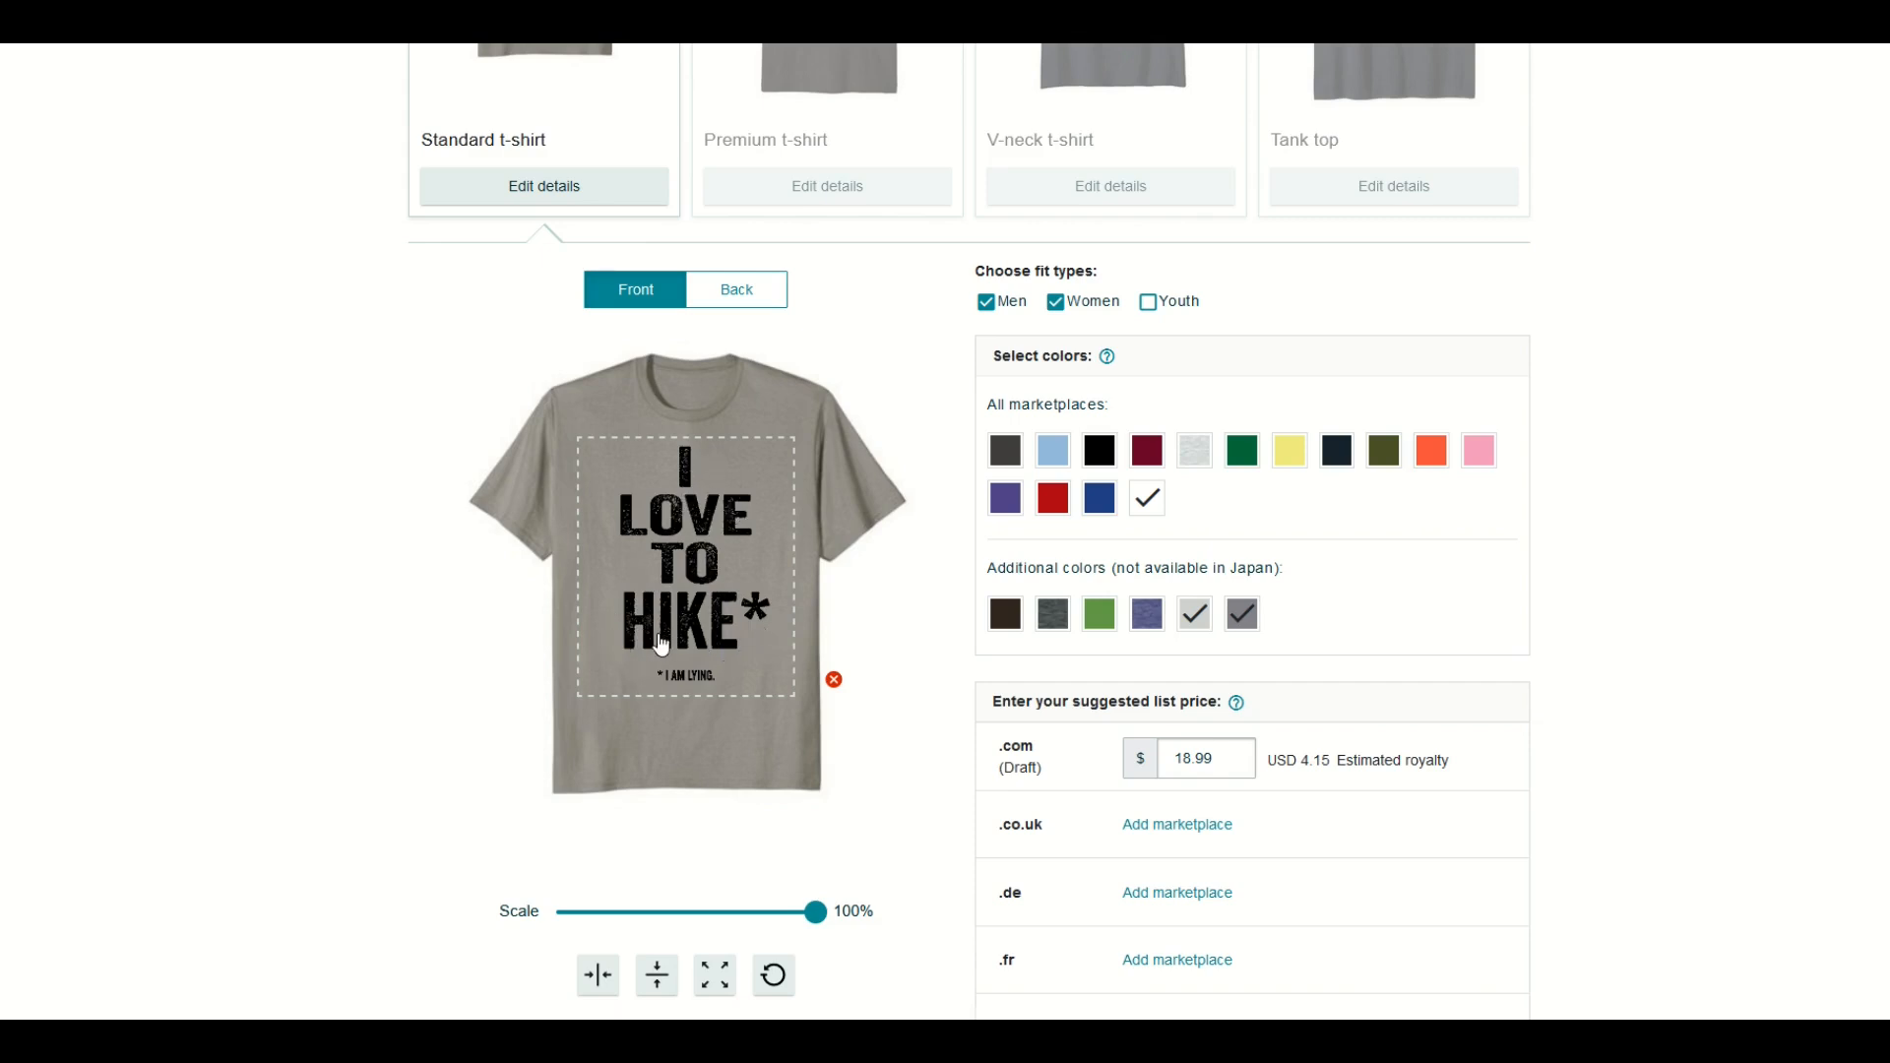
{"action": "scroll", "coordinate": [638, 611], "scroll_direction": "down", "scroll_amount": 2}
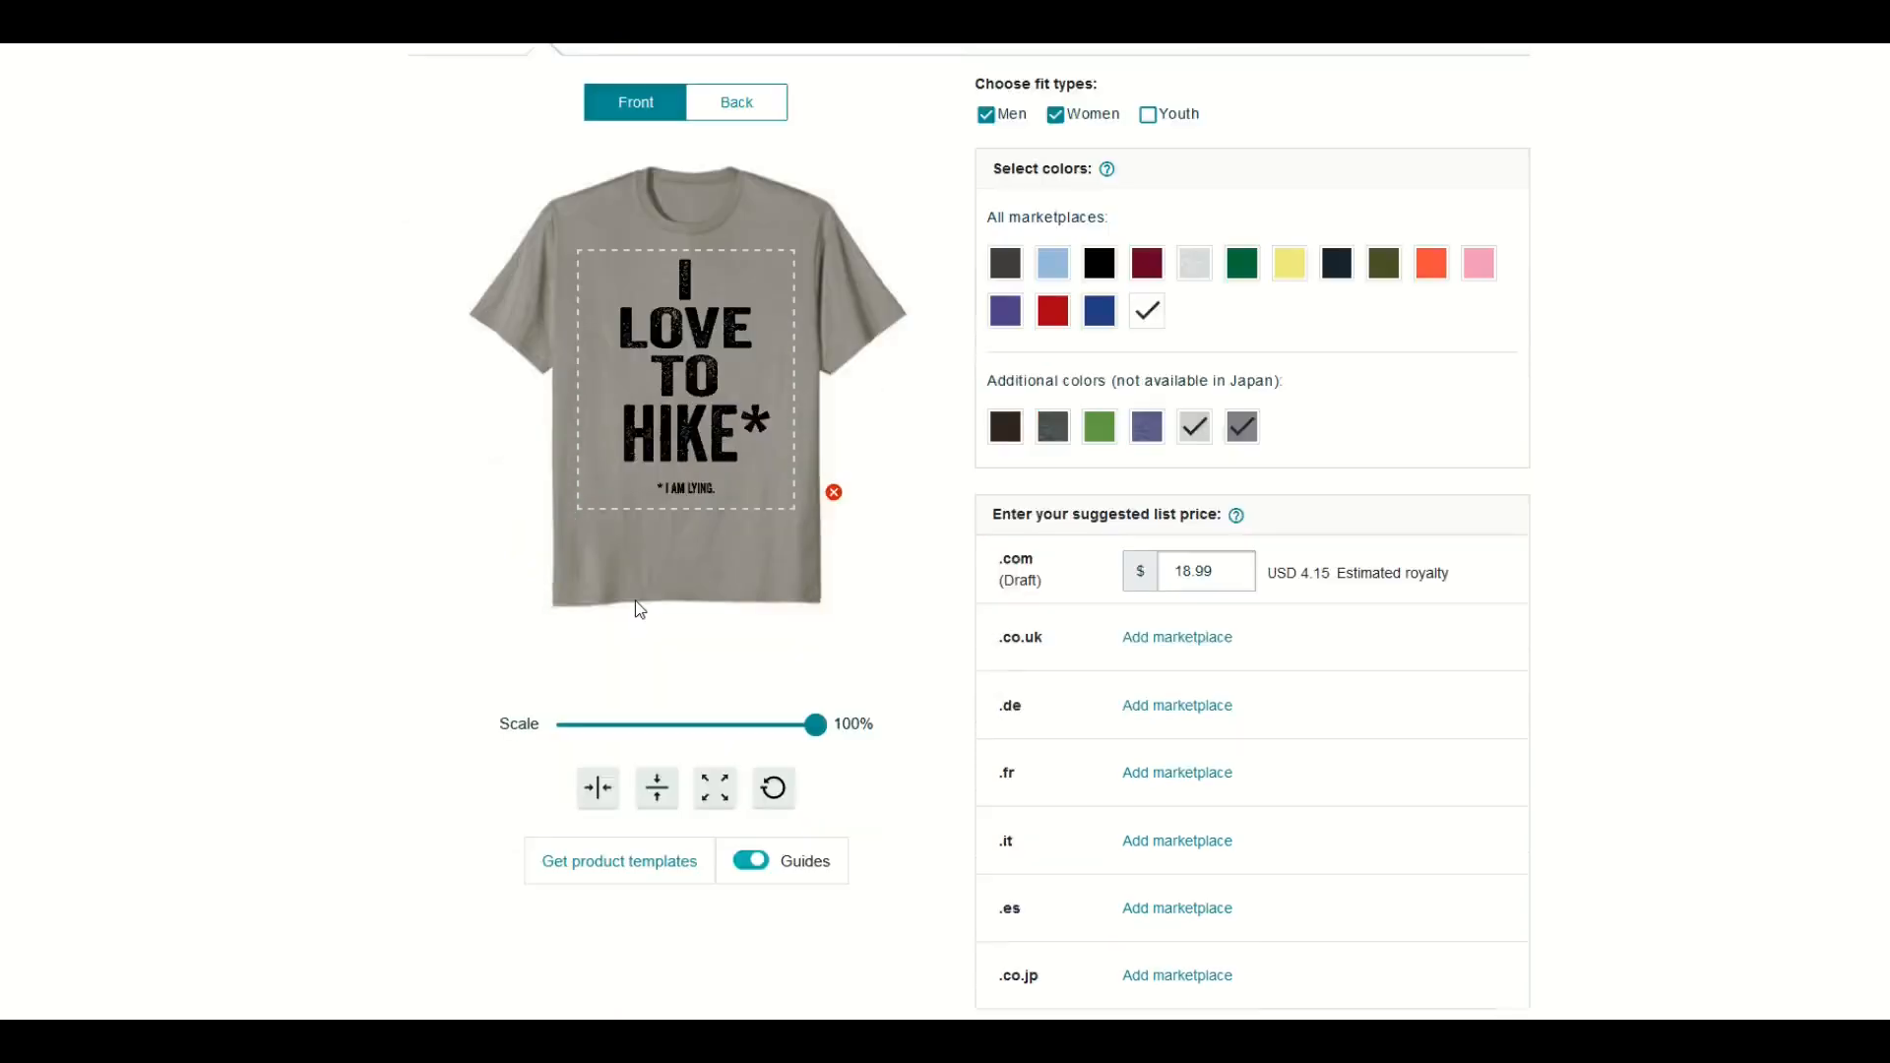
{"action": "scroll", "coordinate": [635, 608], "scroll_direction": "down", "scroll_amount": 20}
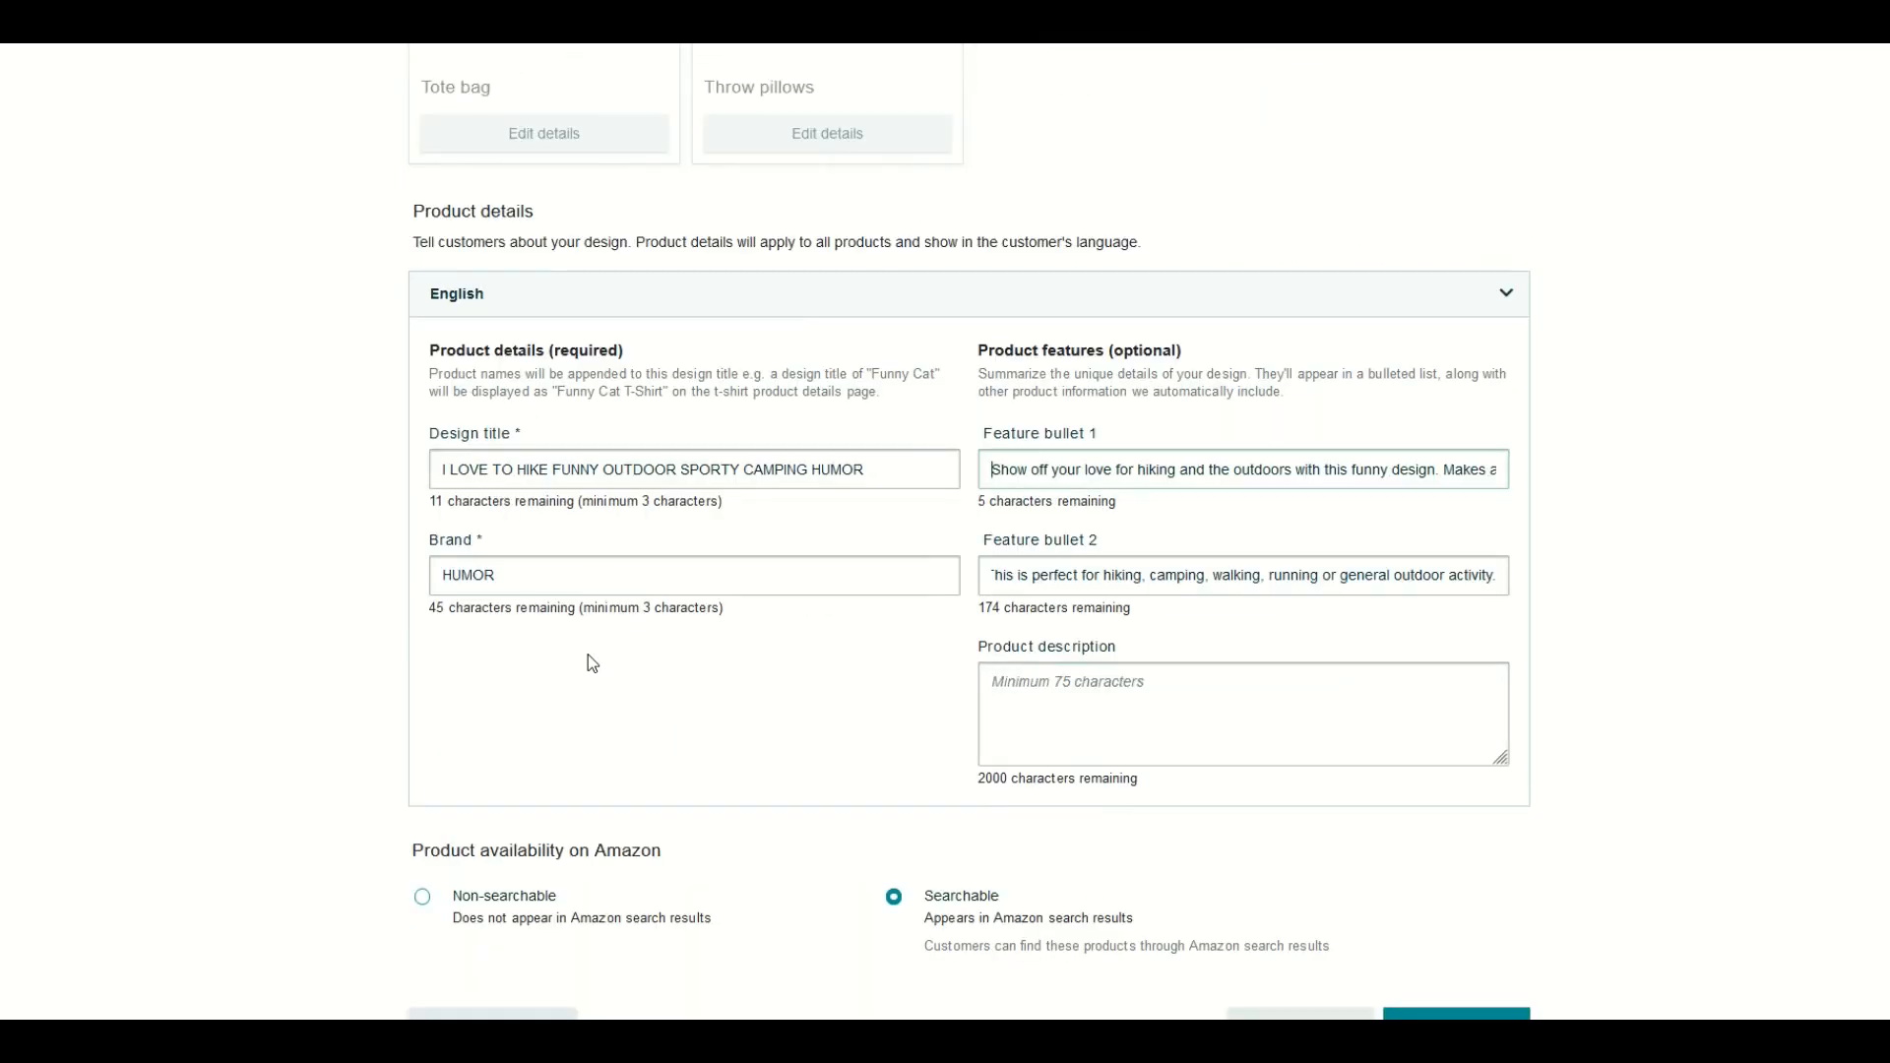
{"action": "left_click_drag", "start_coordinate": [879, 474], "coordinate": [327, 482]}
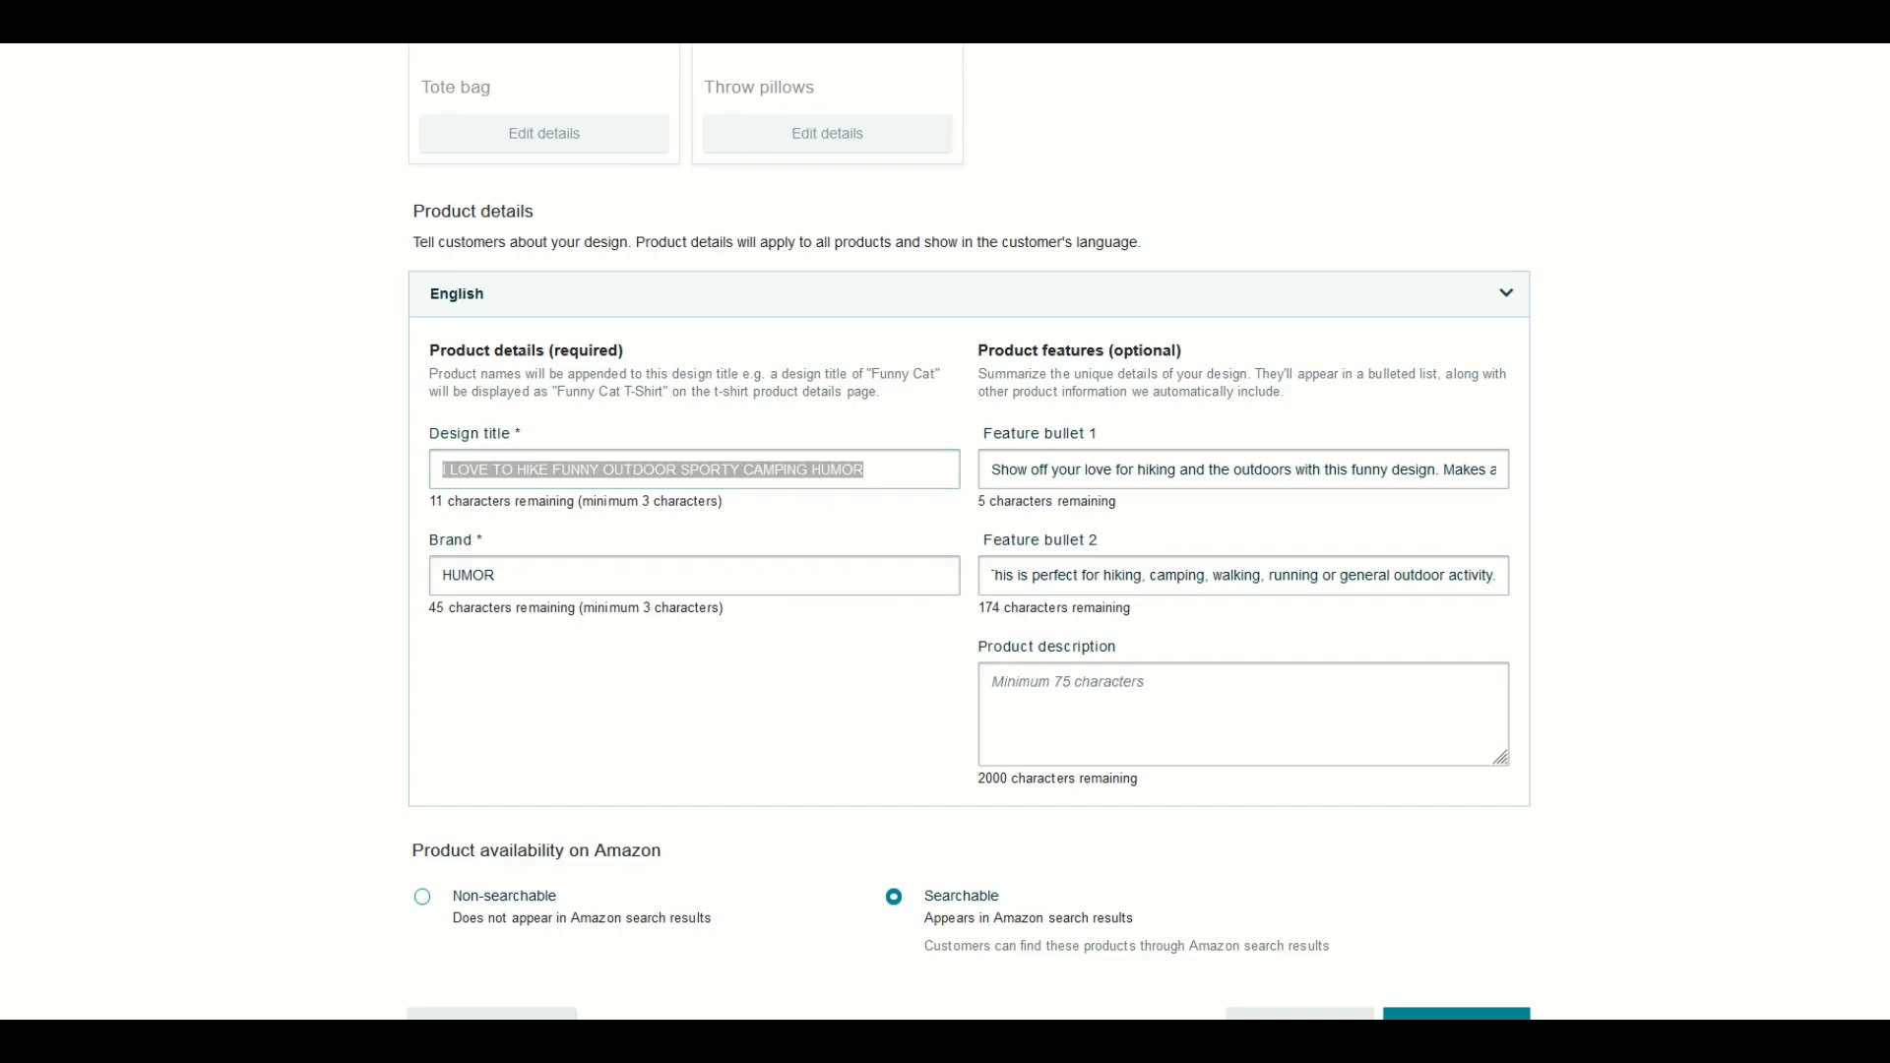
- Enter placeholder text in an untitled Notepad document and look at the file options for saving it
{"action": "left_click_drag", "start_coordinate": [0, 335], "coordinate": [628, 253]}
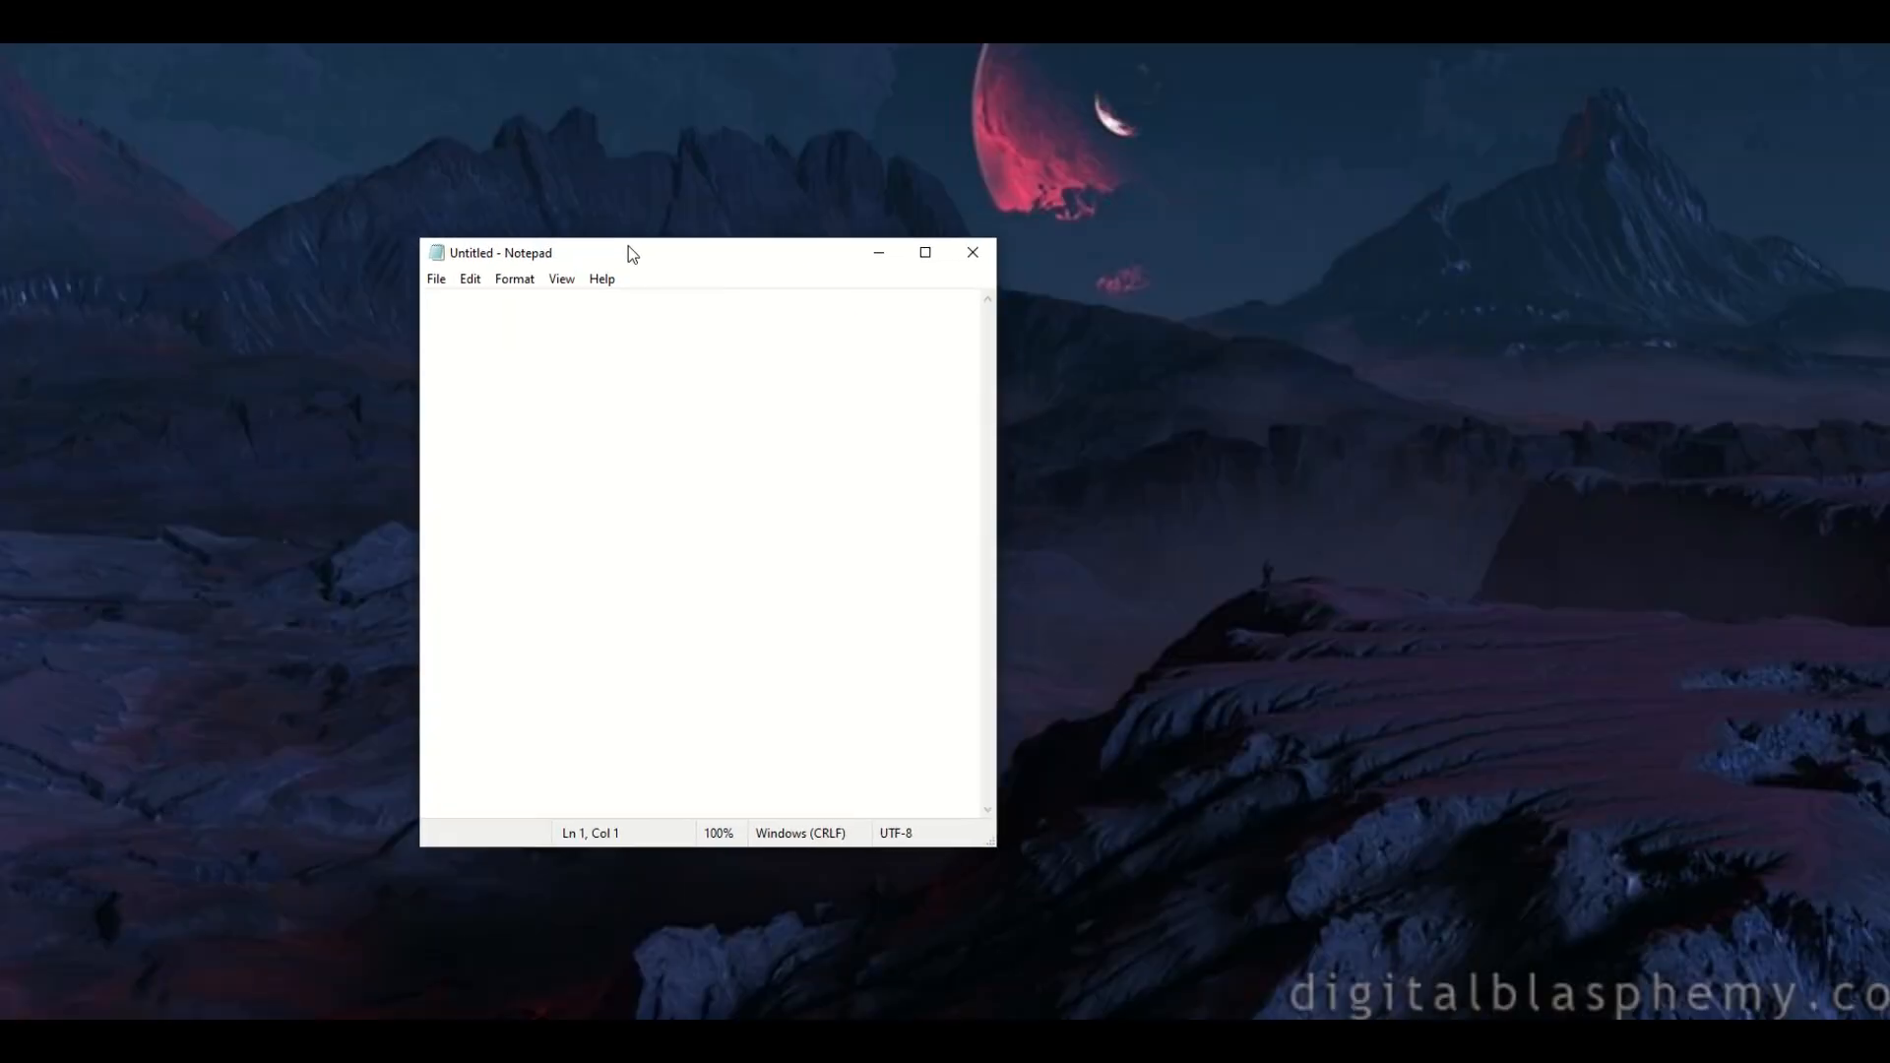
{"action": "type", "text": "adfadfadfdfdadfadfadsf"}
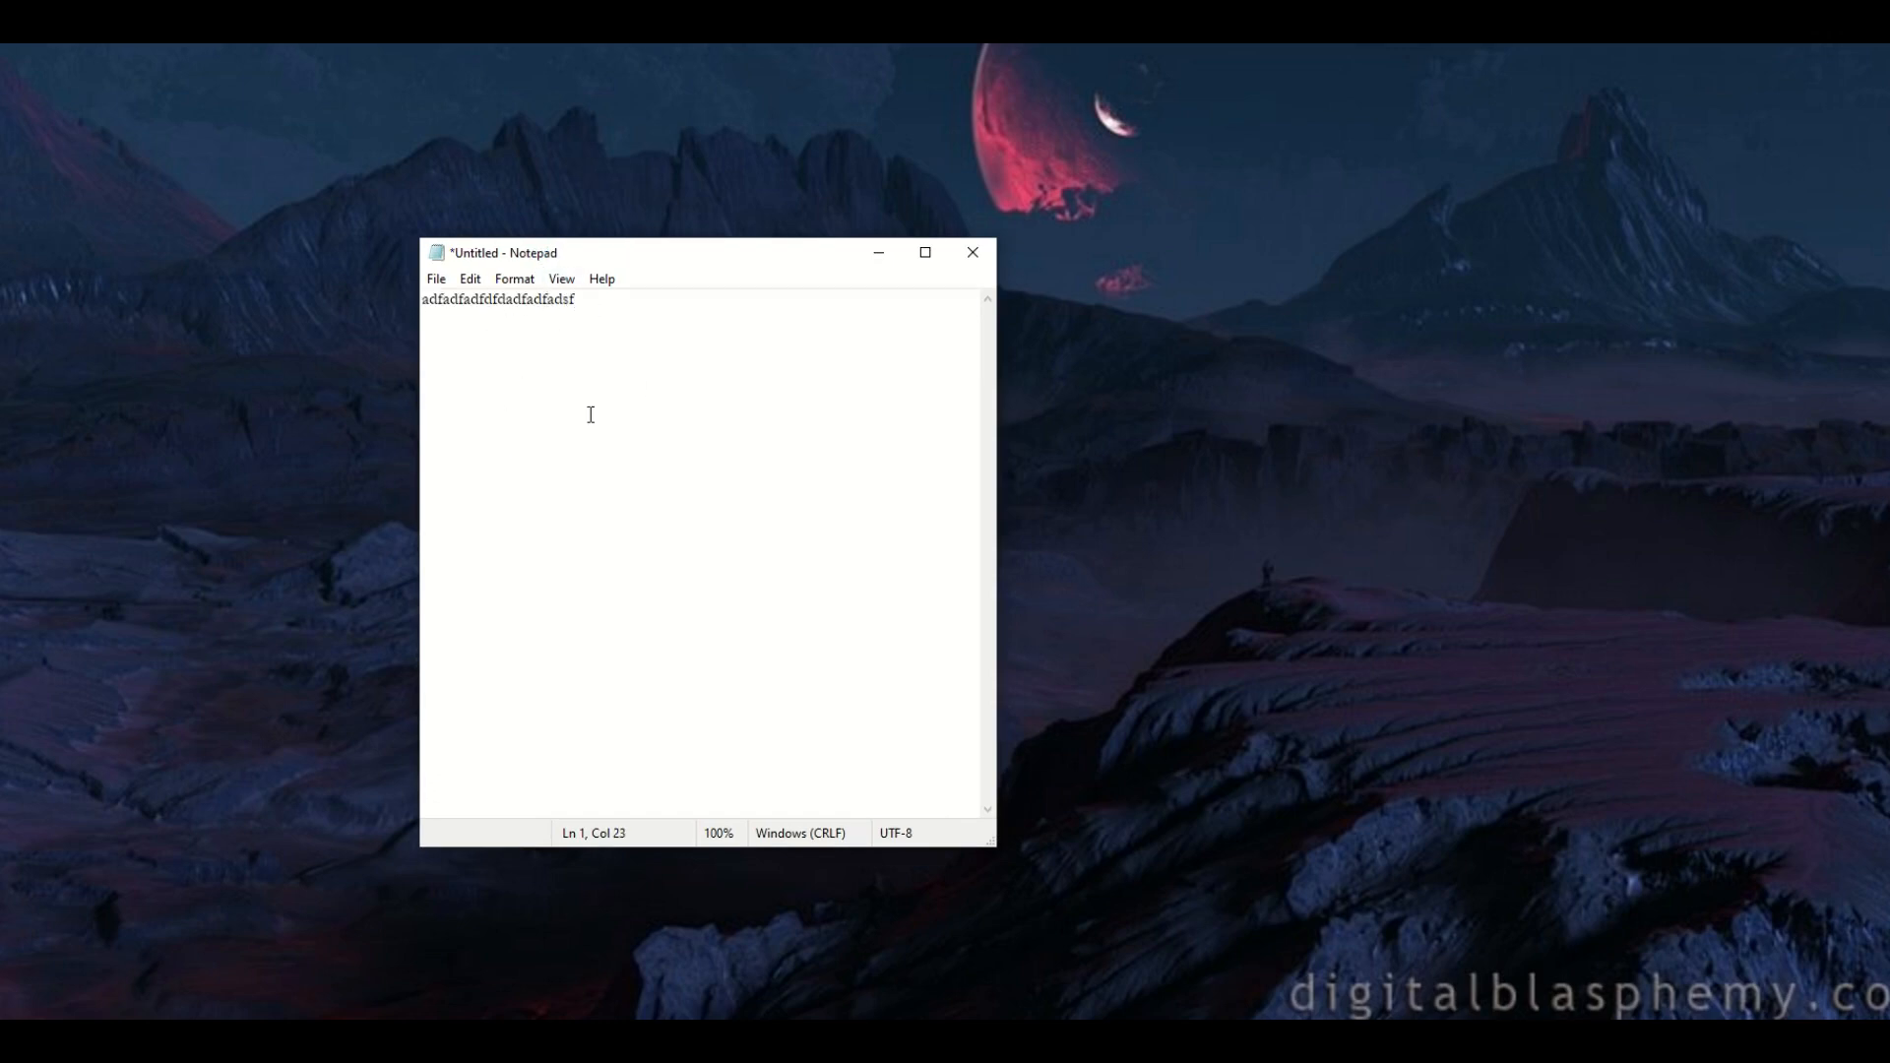
{"action": "left_click", "coordinate": [436, 279]}
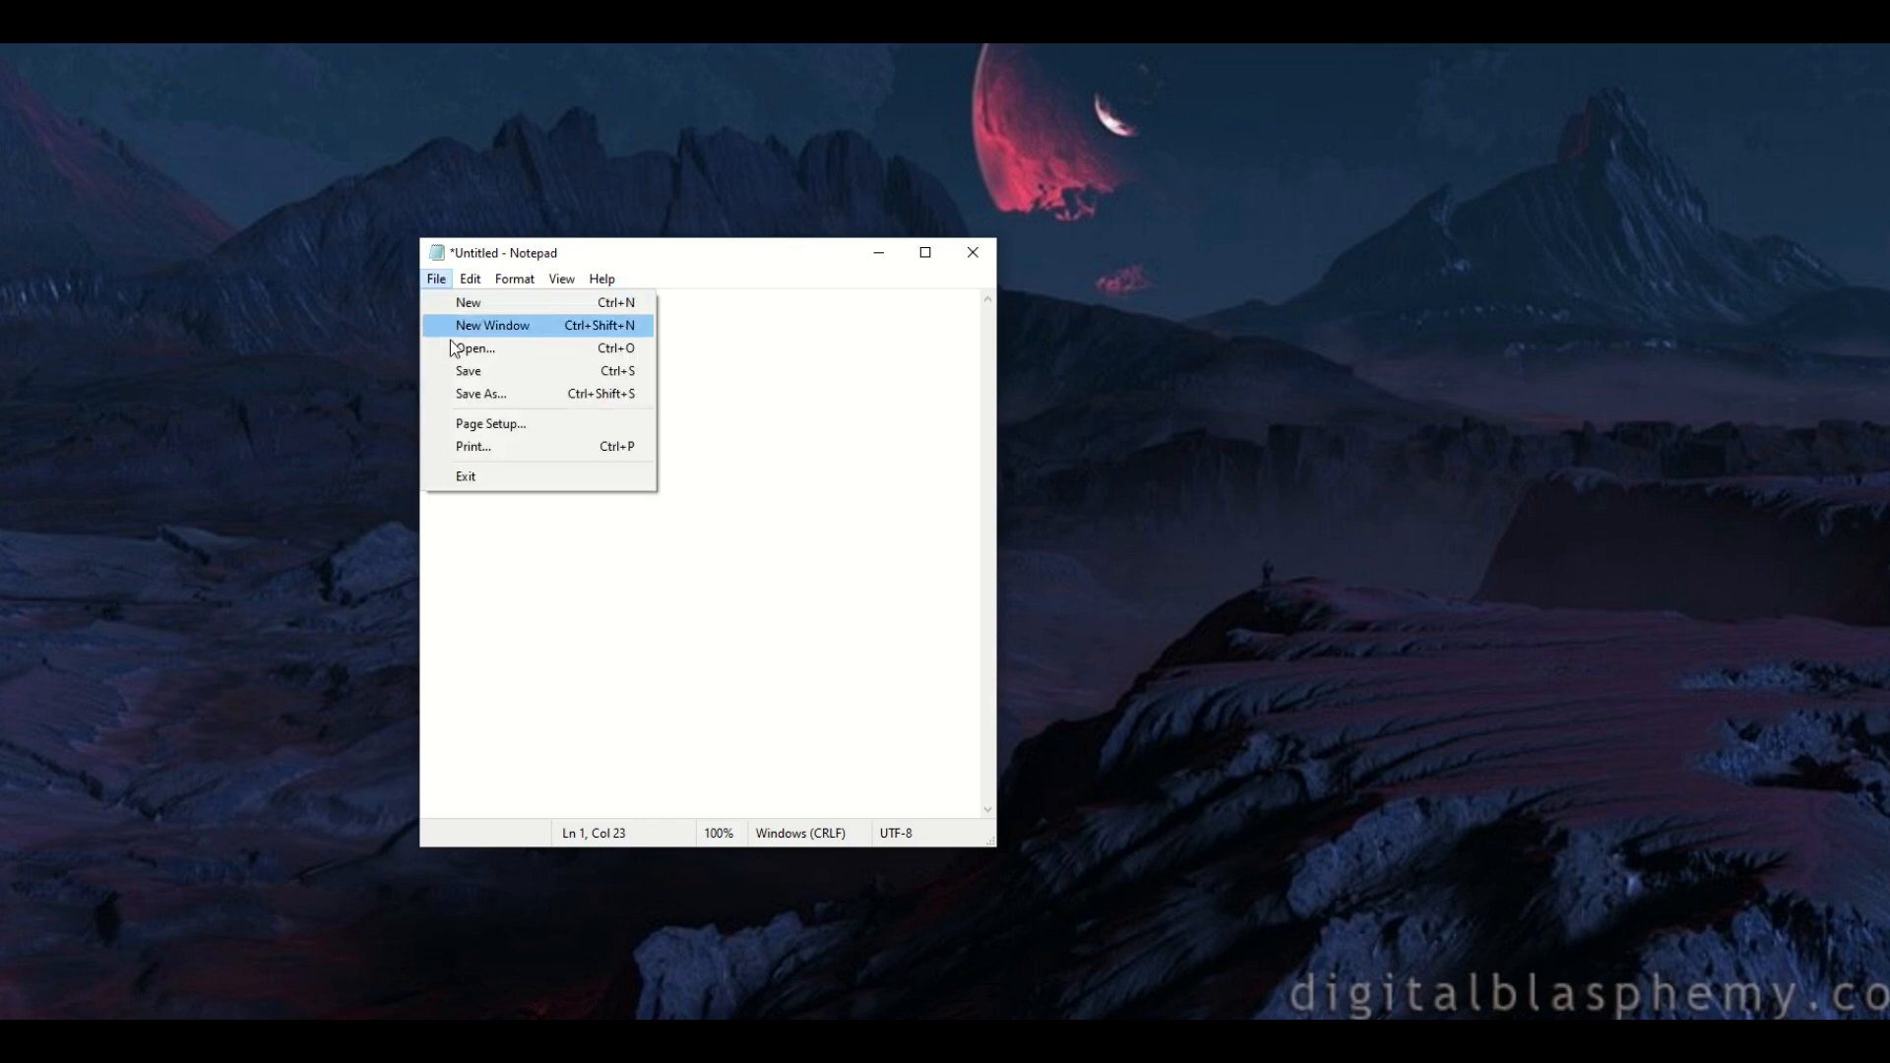
{"action": "left_click", "coordinate": [717, 362]}
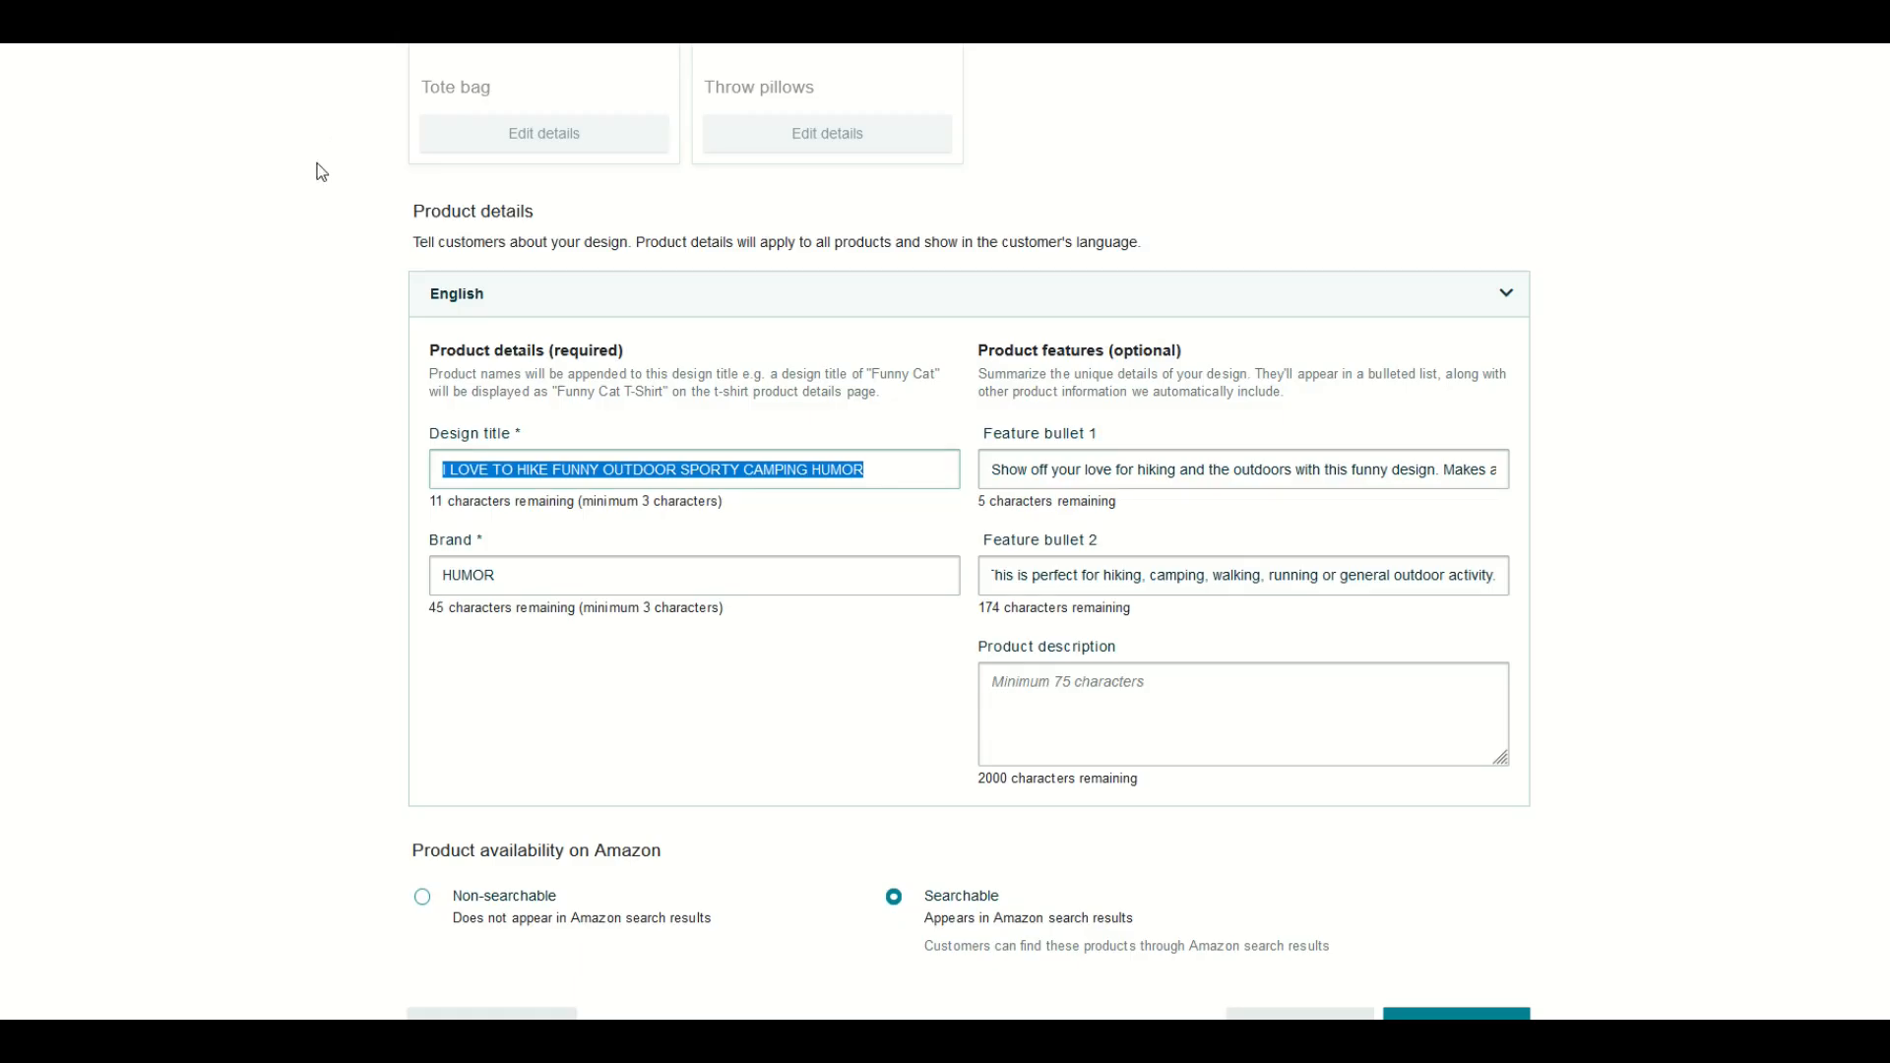
- Copy the design title I LOVE TO HIKE FUNNY OUTDOOR SPORTY CAMPING HUMOR into a Word document
{"action": "right_click", "coordinate": [489, 481]}
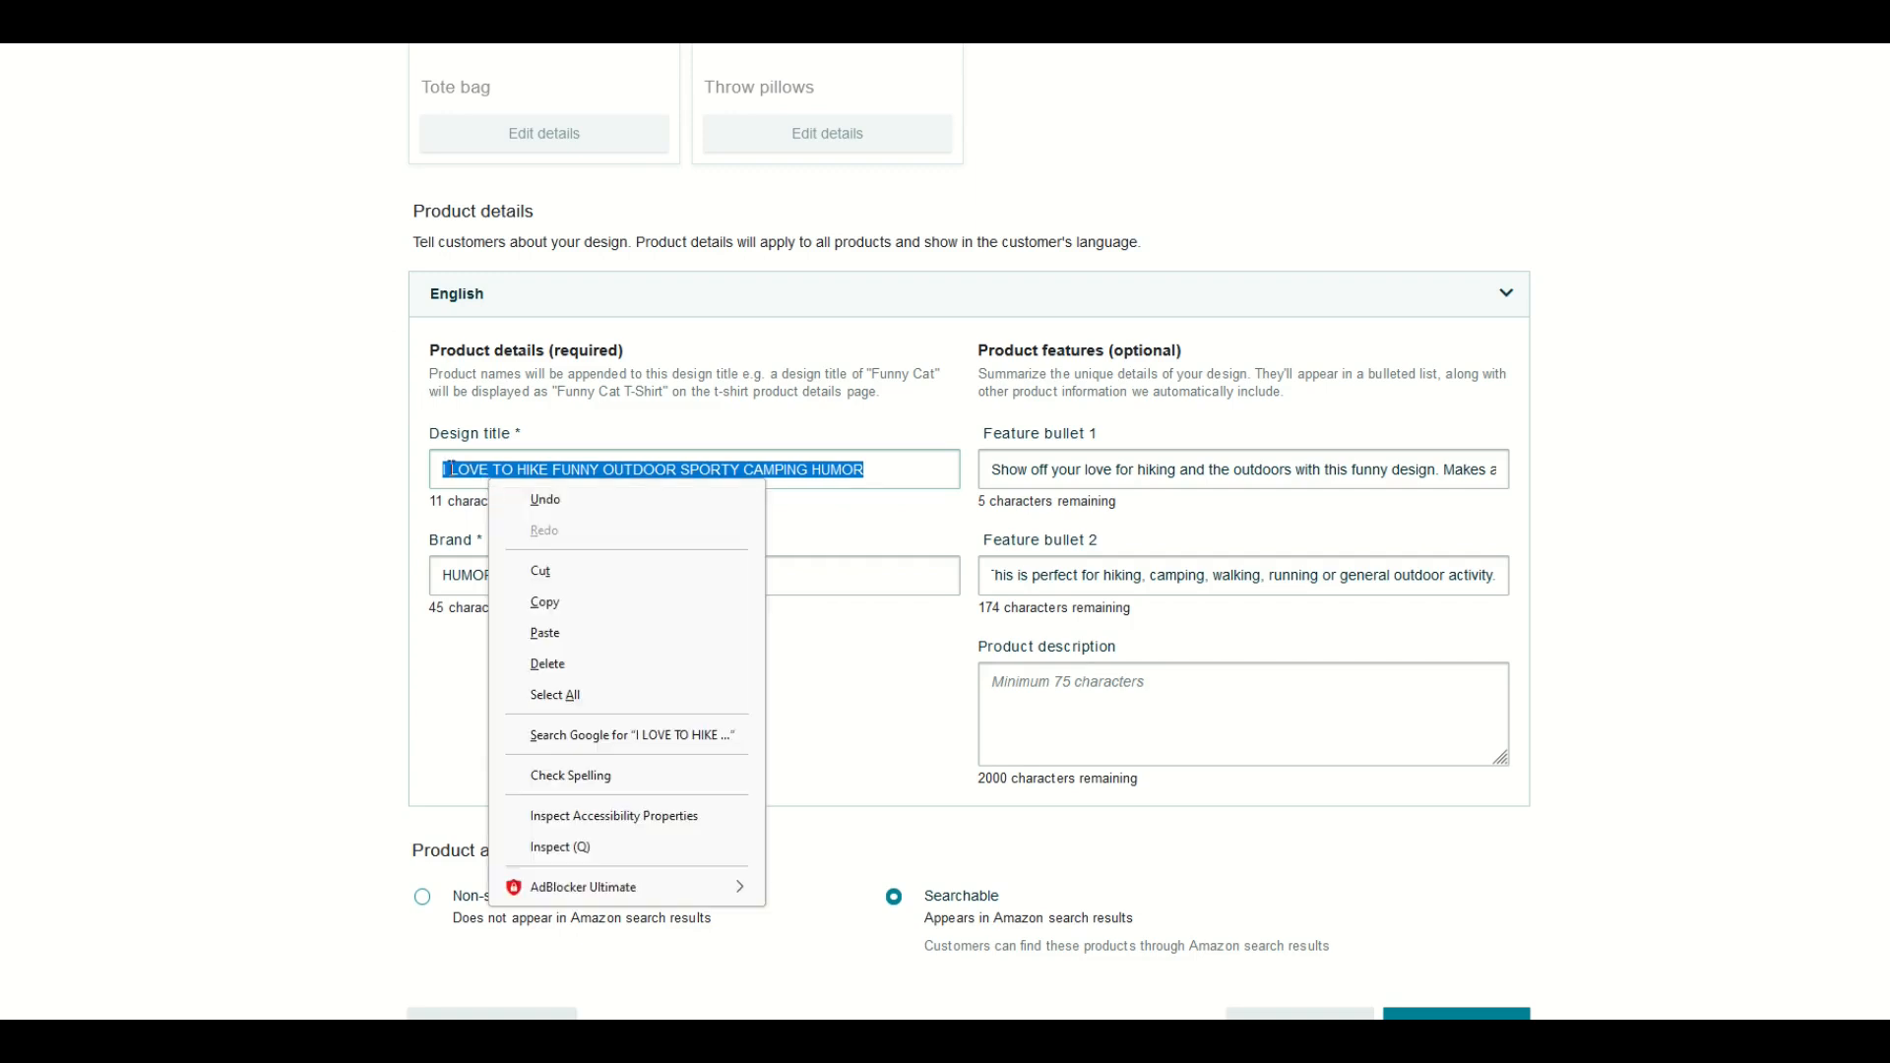
{"action": "left_click", "coordinate": [545, 602]}
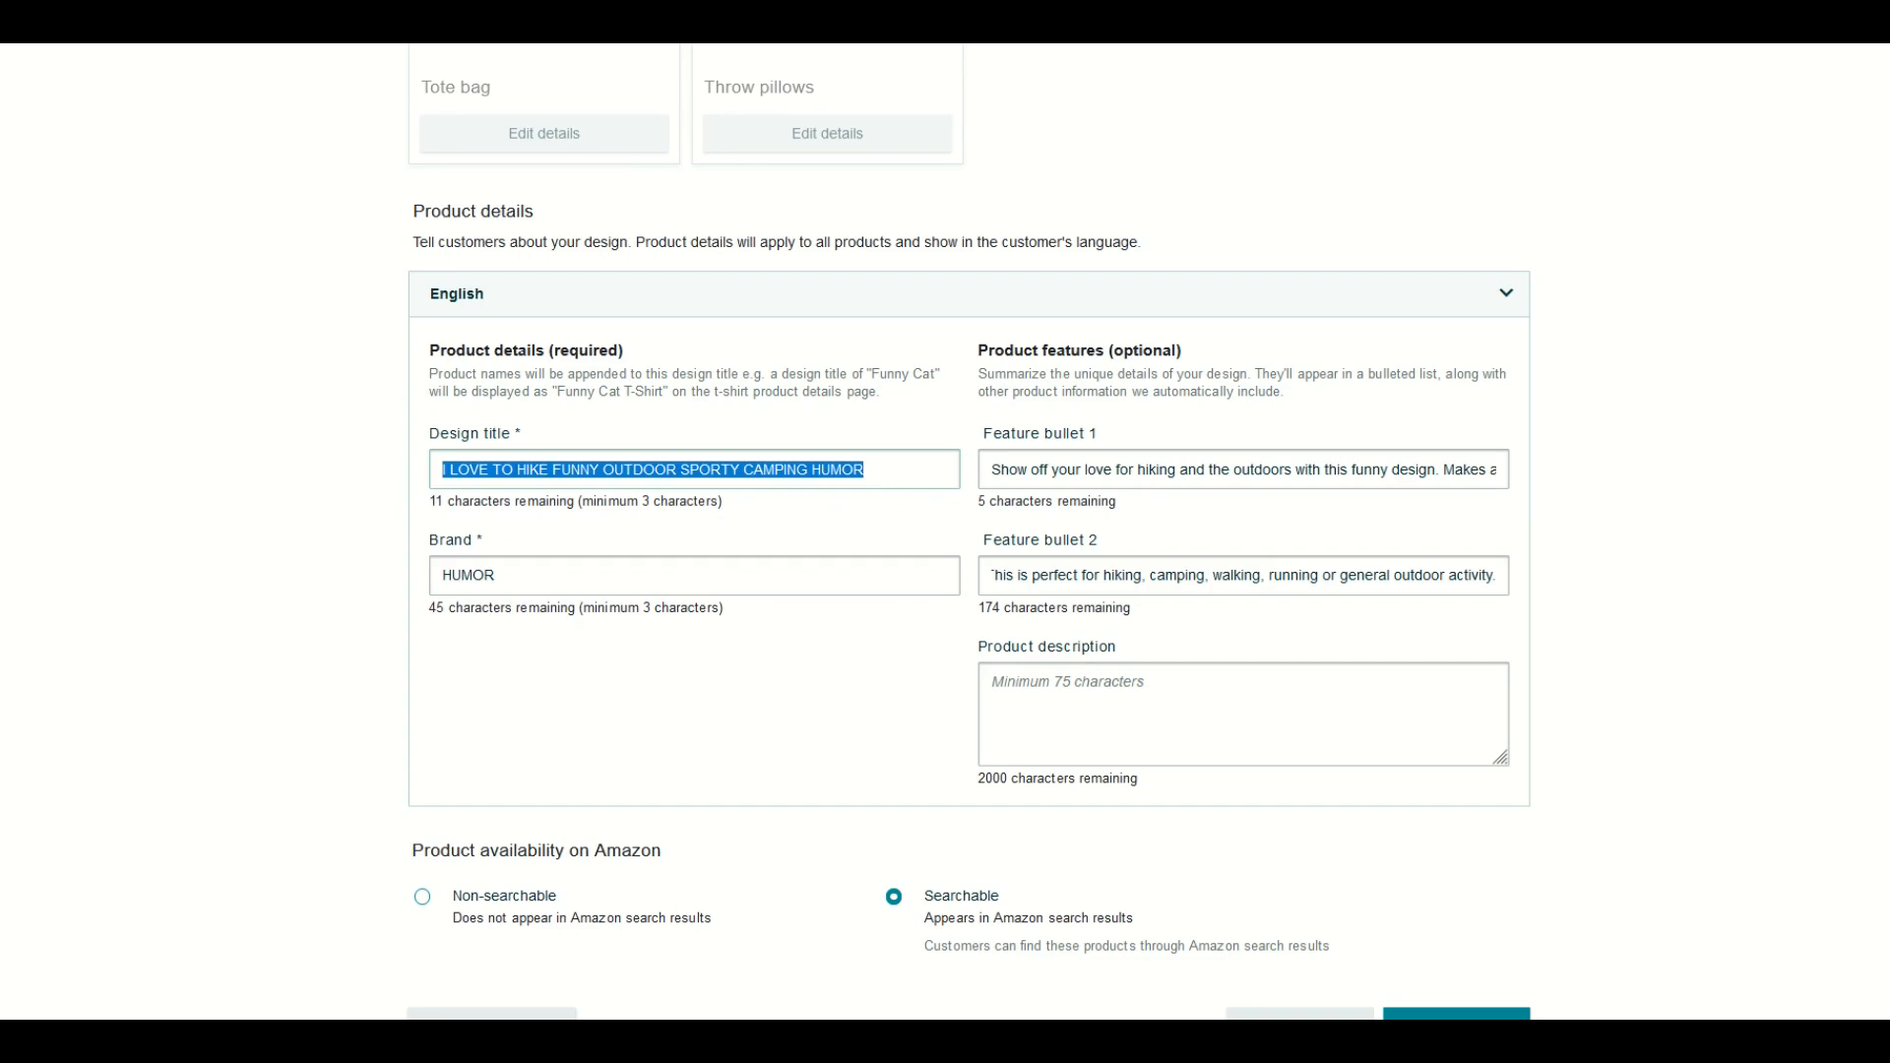
{"action": "key", "text": "alt+Tab"}
{"action": "key", "text": "ctrl+v"}
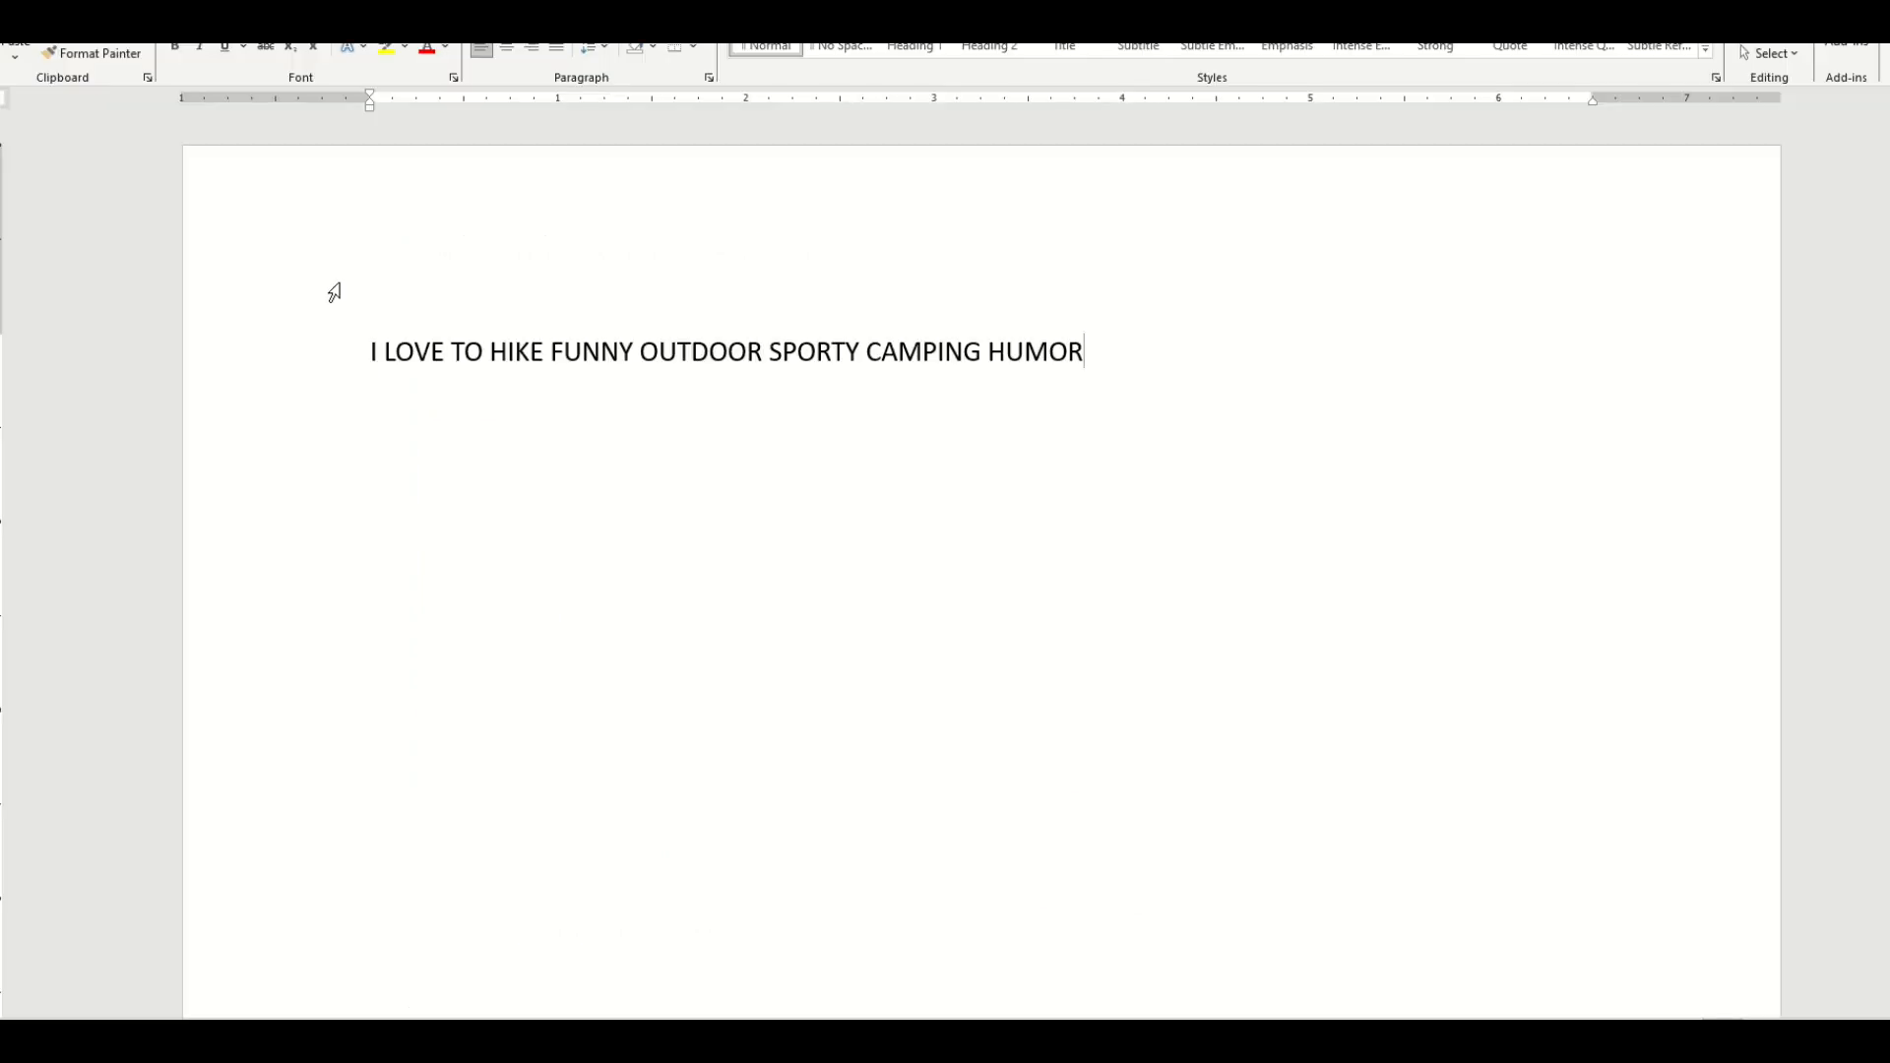
- Color the word HIKE red in the pasted title to mark it as the replaceable keyword
{"action": "left_click_drag", "start_coordinate": [493, 351], "coordinate": [549, 351]}
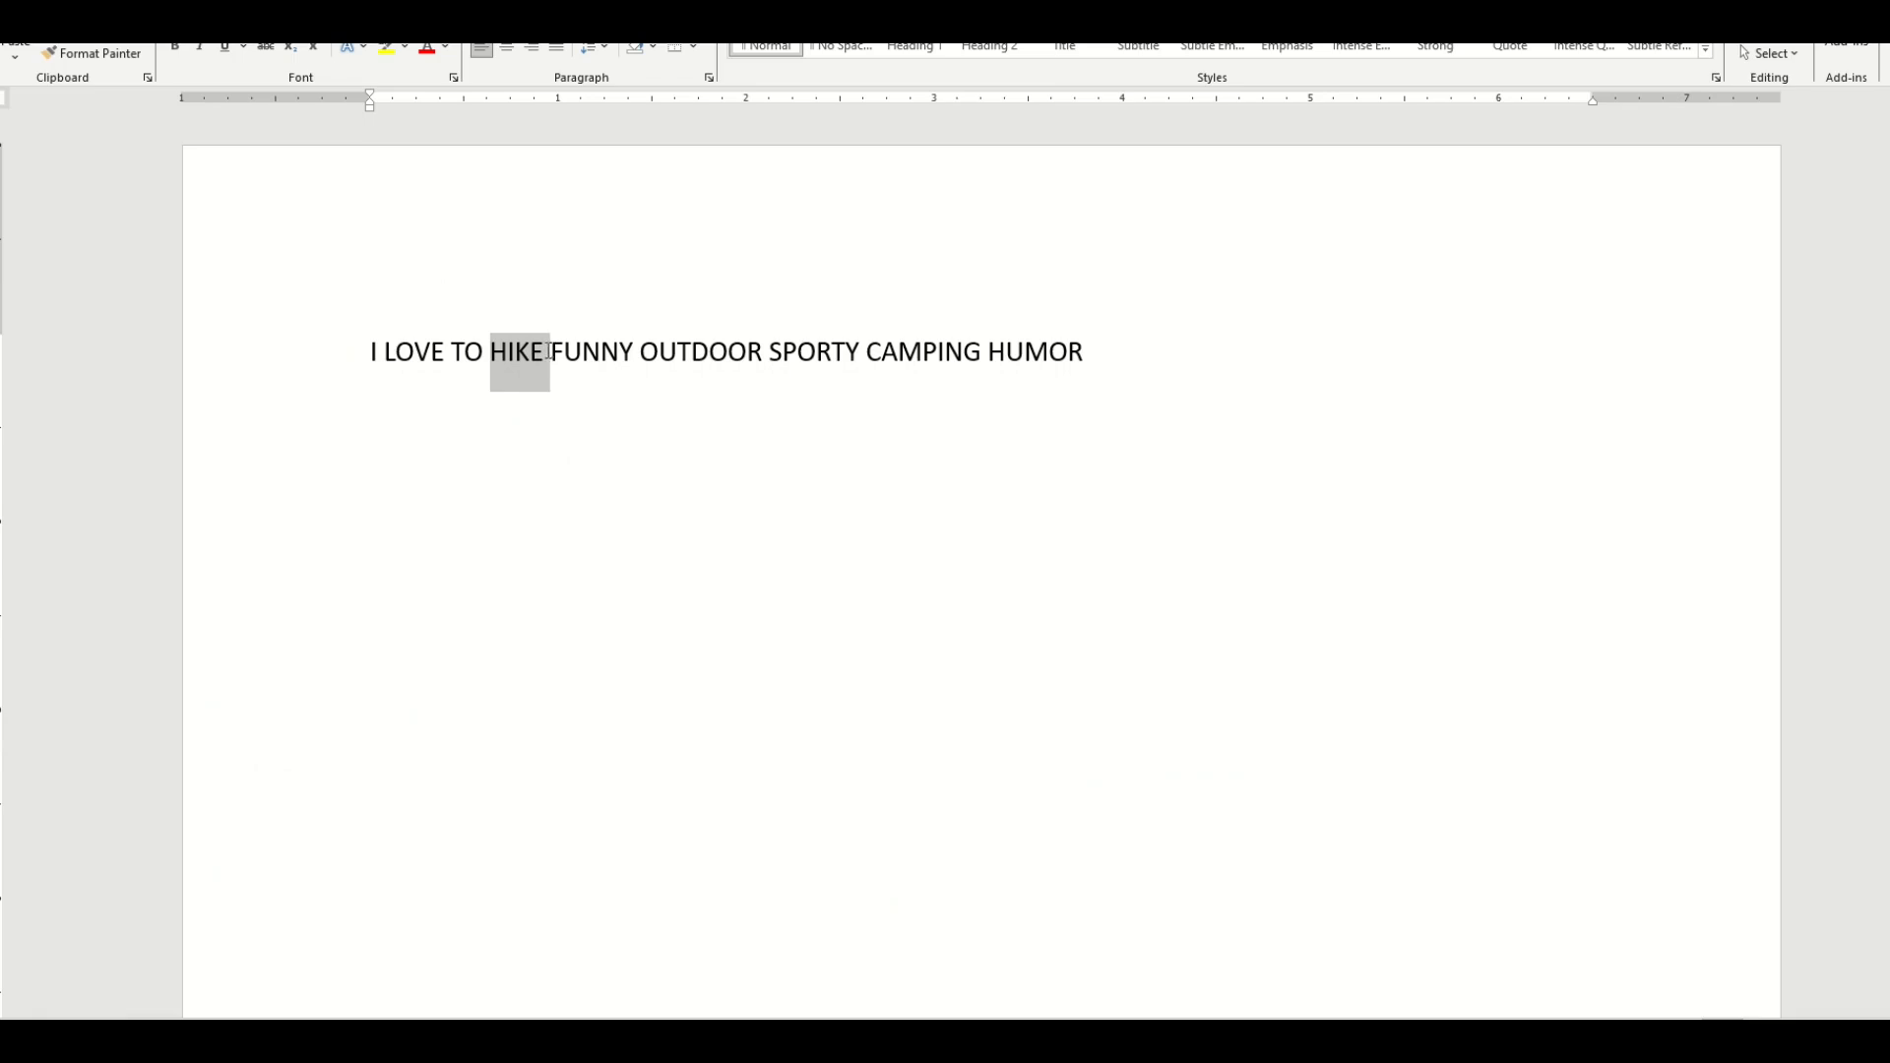
{"action": "left_click", "coordinate": [427, 47]}
{"action": "left_click", "coordinate": [509, 352]}
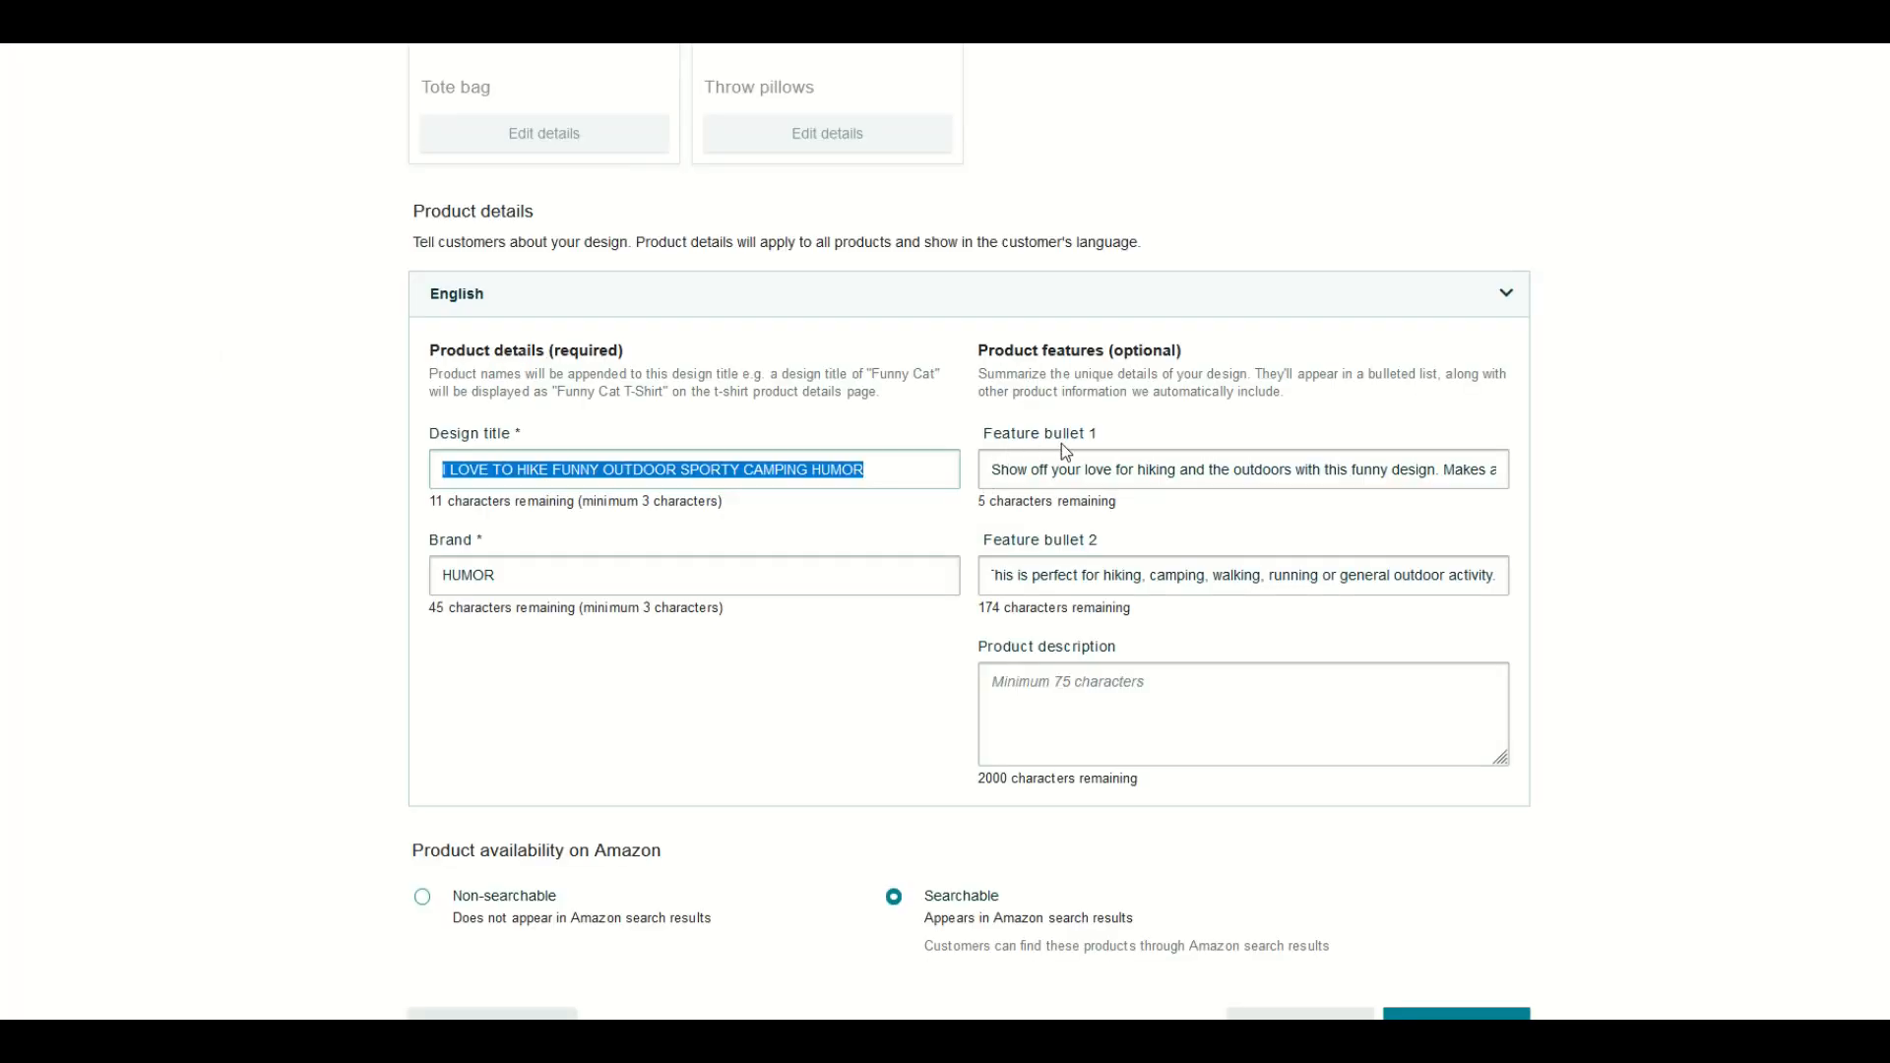
- Copy the full text of Feature bullet 1 into the Word document below the title
{"action": "triple_click", "coordinate": [1049, 475]}
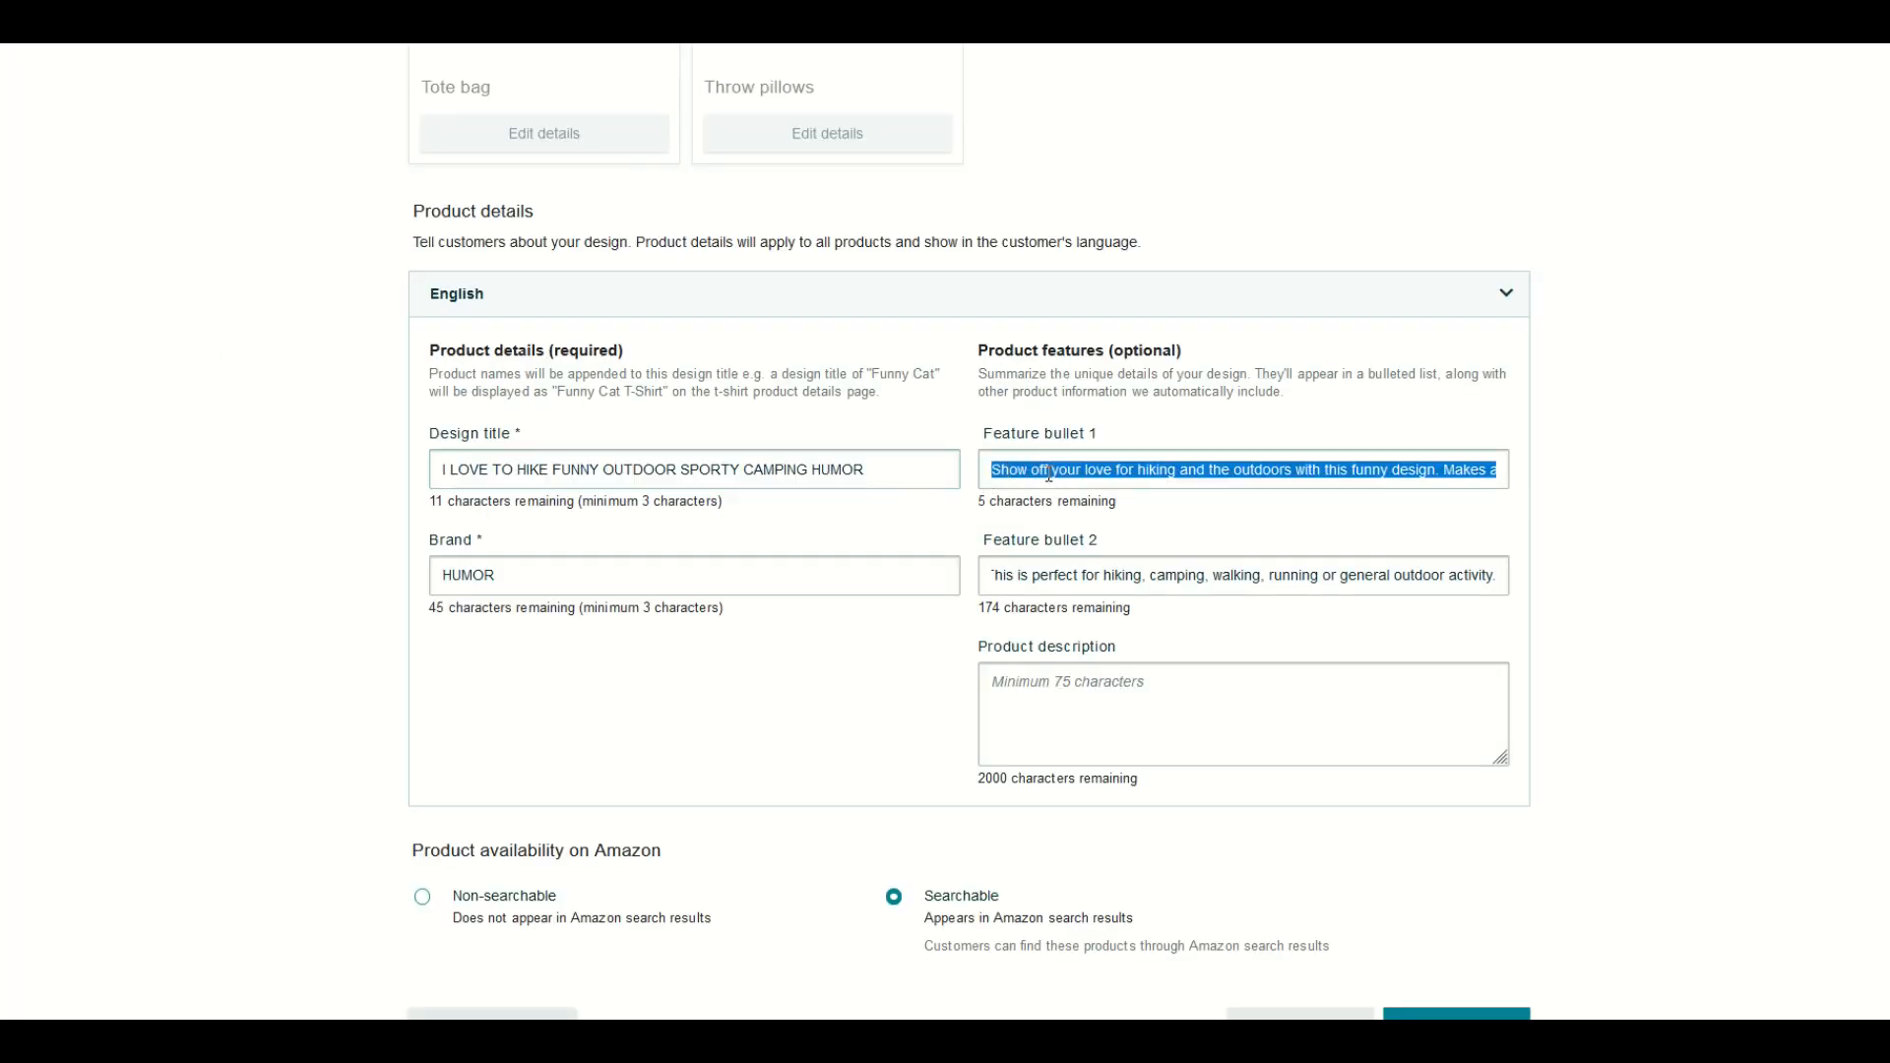
{"action": "right_click", "coordinate": [1050, 475]}
{"action": "left_click", "coordinate": [1083, 597]}
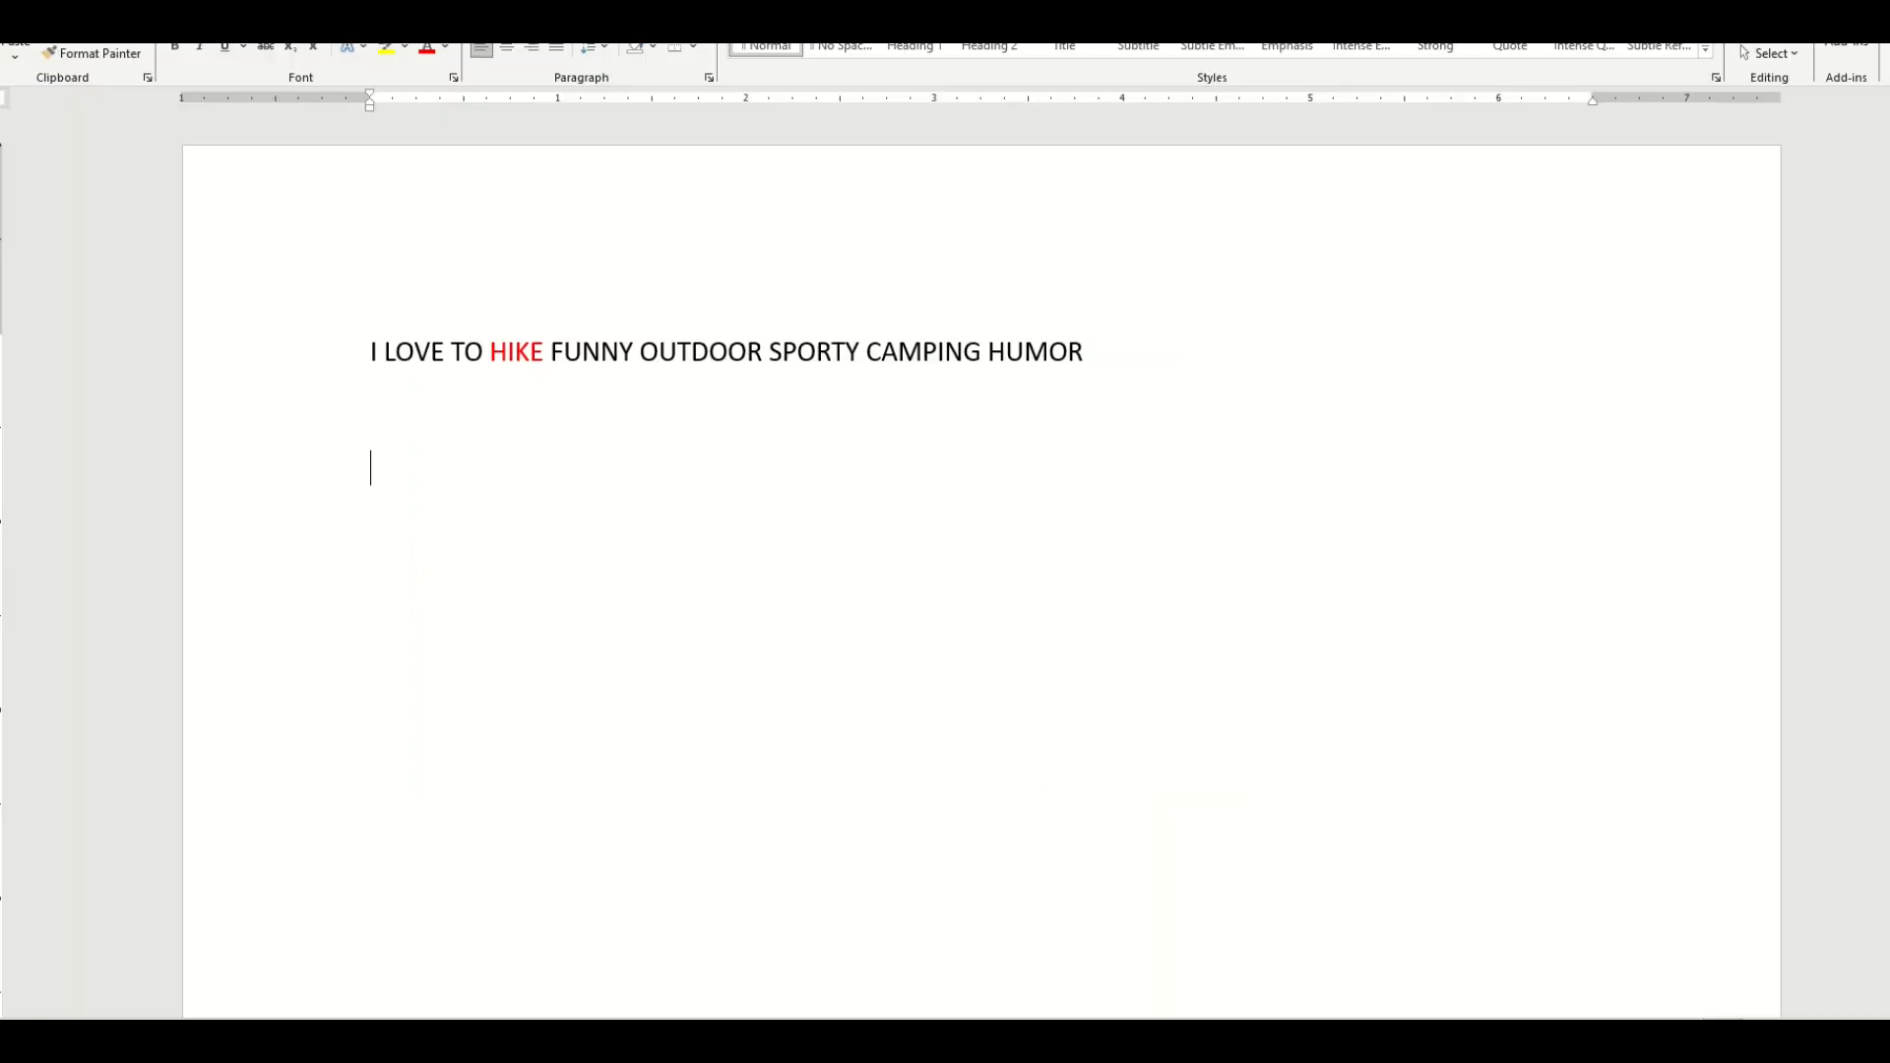
{"action": "key", "text": "ctrl+v"}
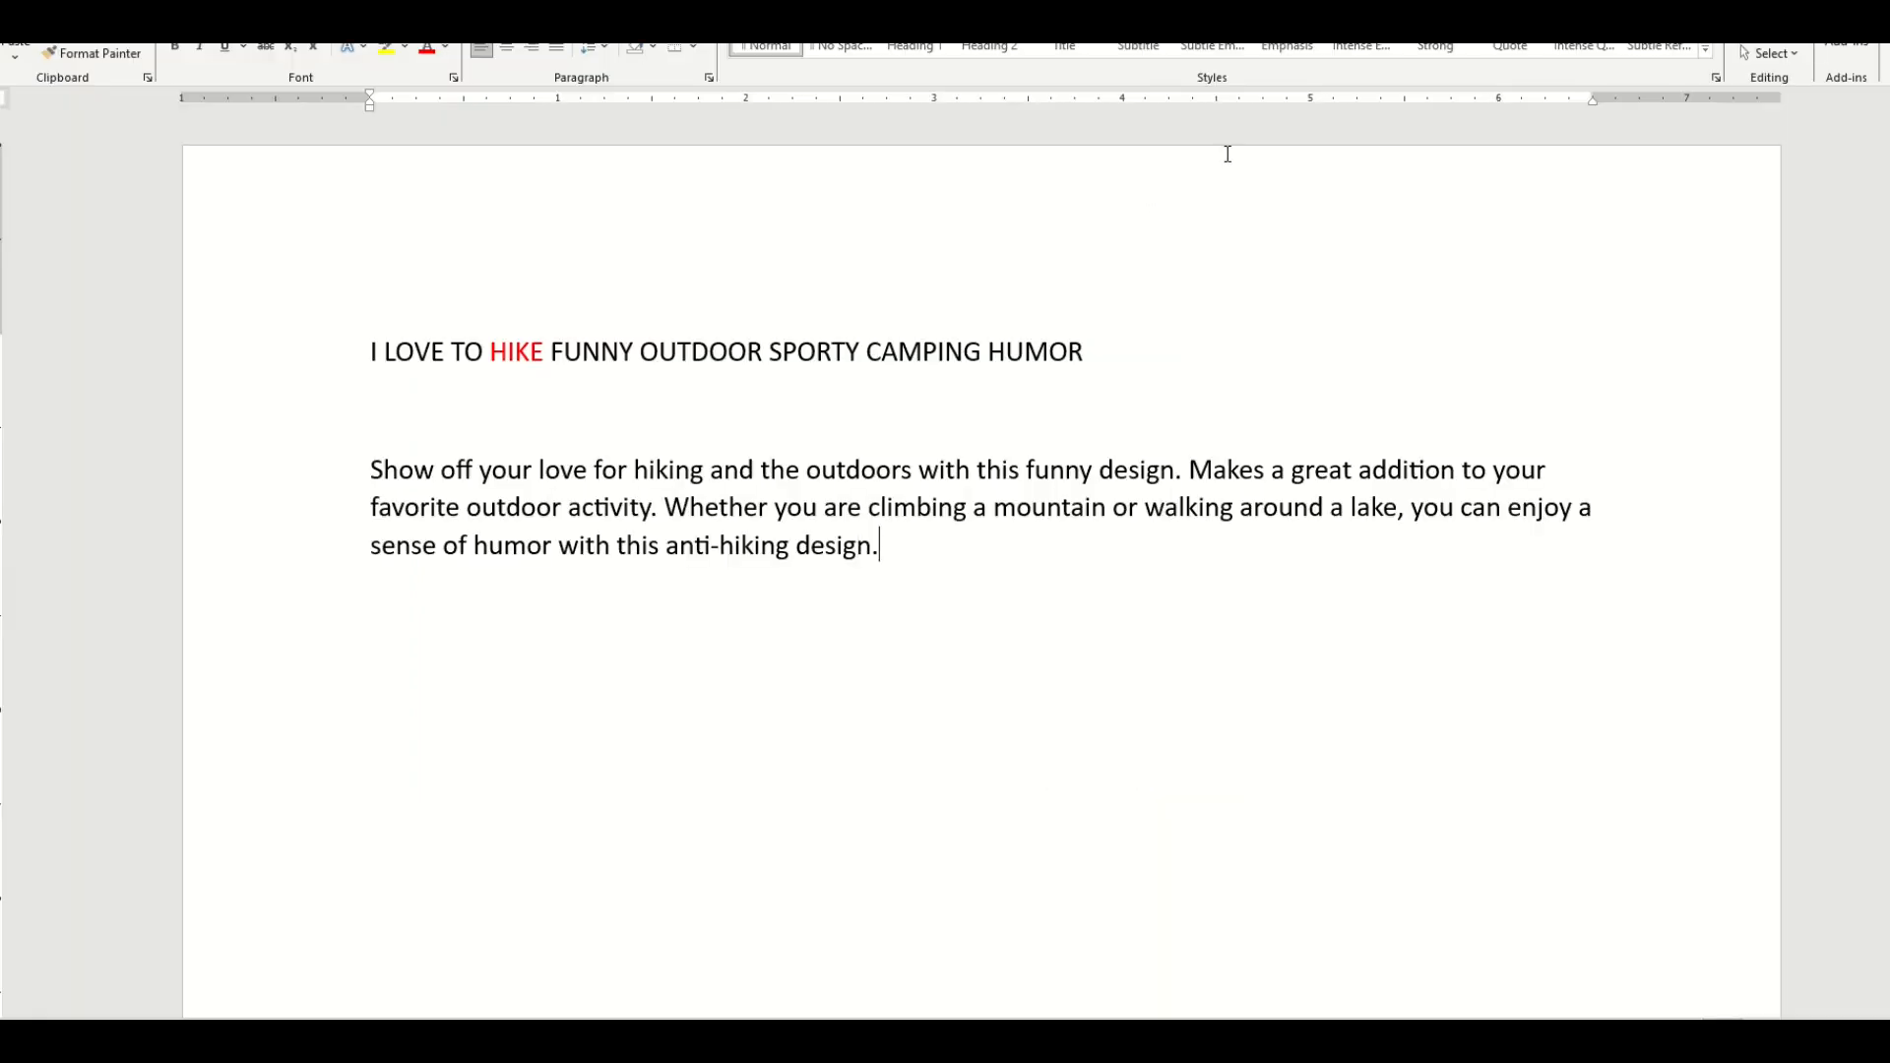
- Color the word hiking red in the pasted feature text, both in the first sentence and in anti-hiking
{"action": "left_click_drag", "start_coordinate": [638, 468], "coordinate": [705, 470]}
{"action": "left_click", "coordinate": [426, 47]}
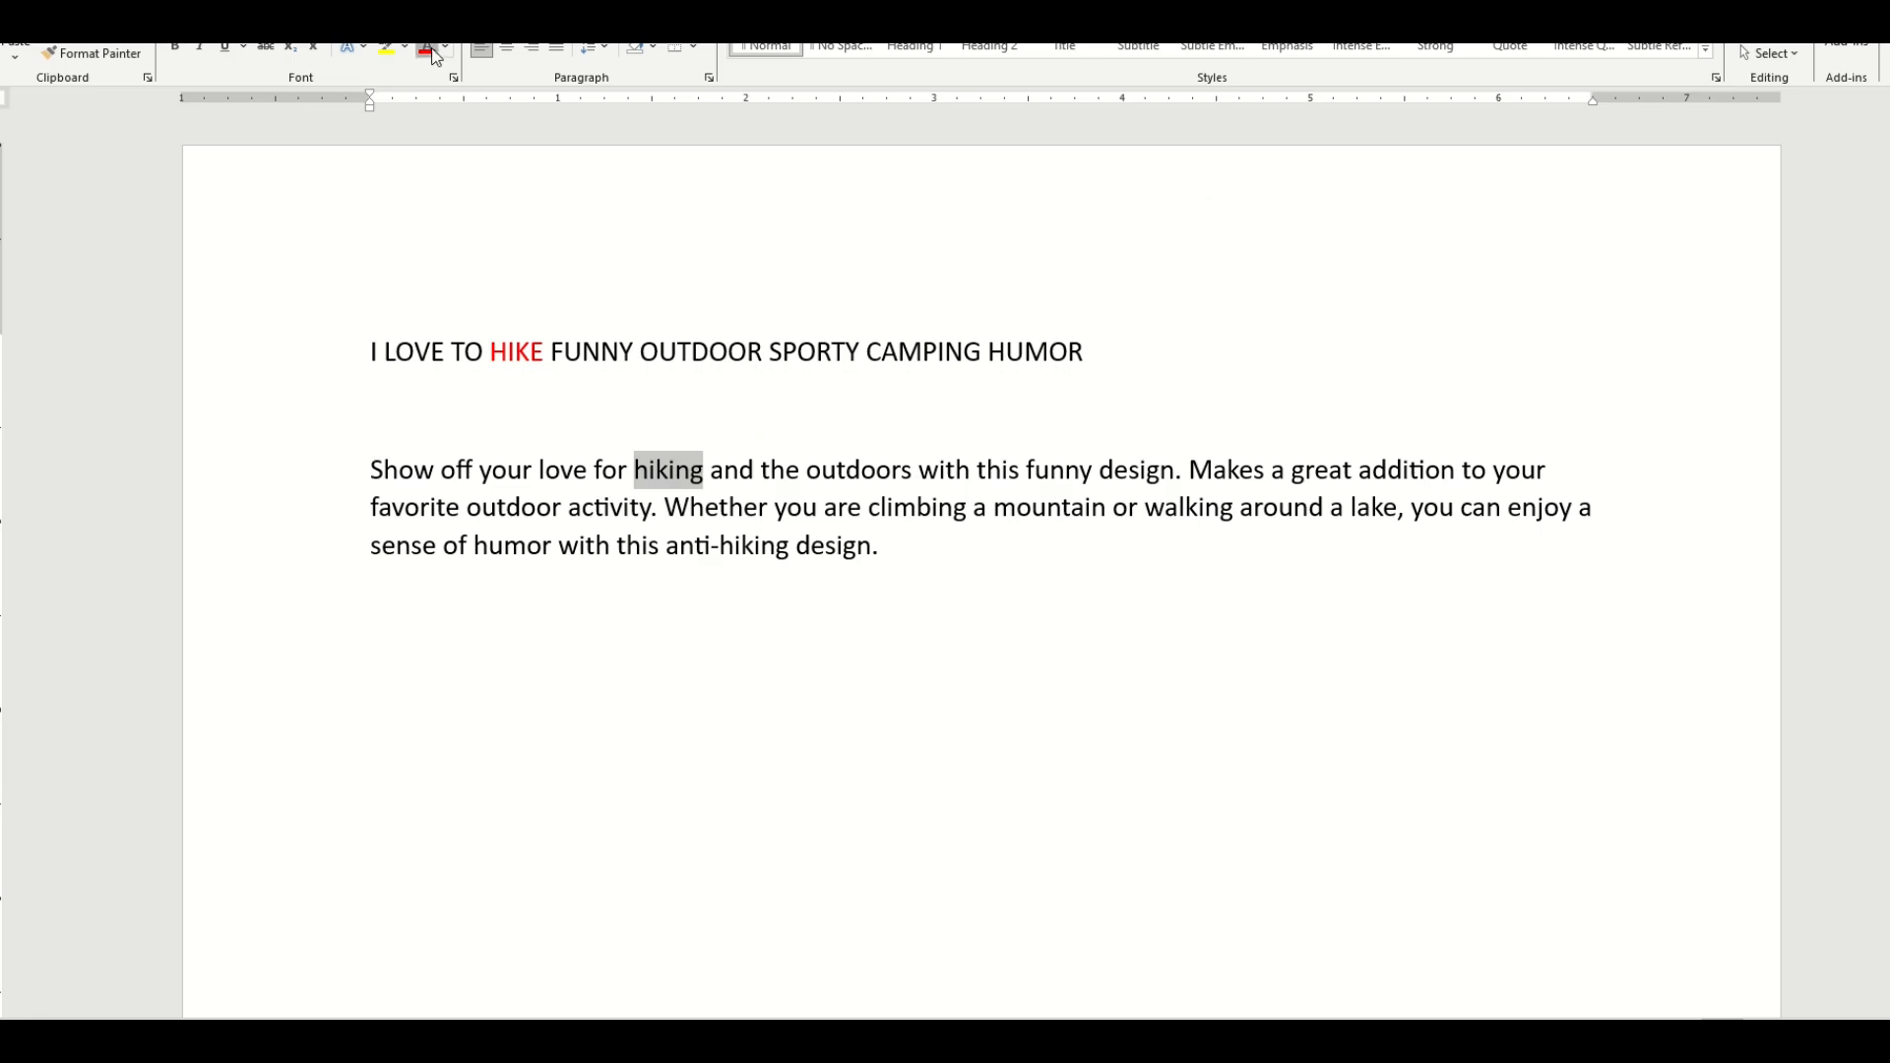
{"action": "left_click", "coordinate": [656, 589]}
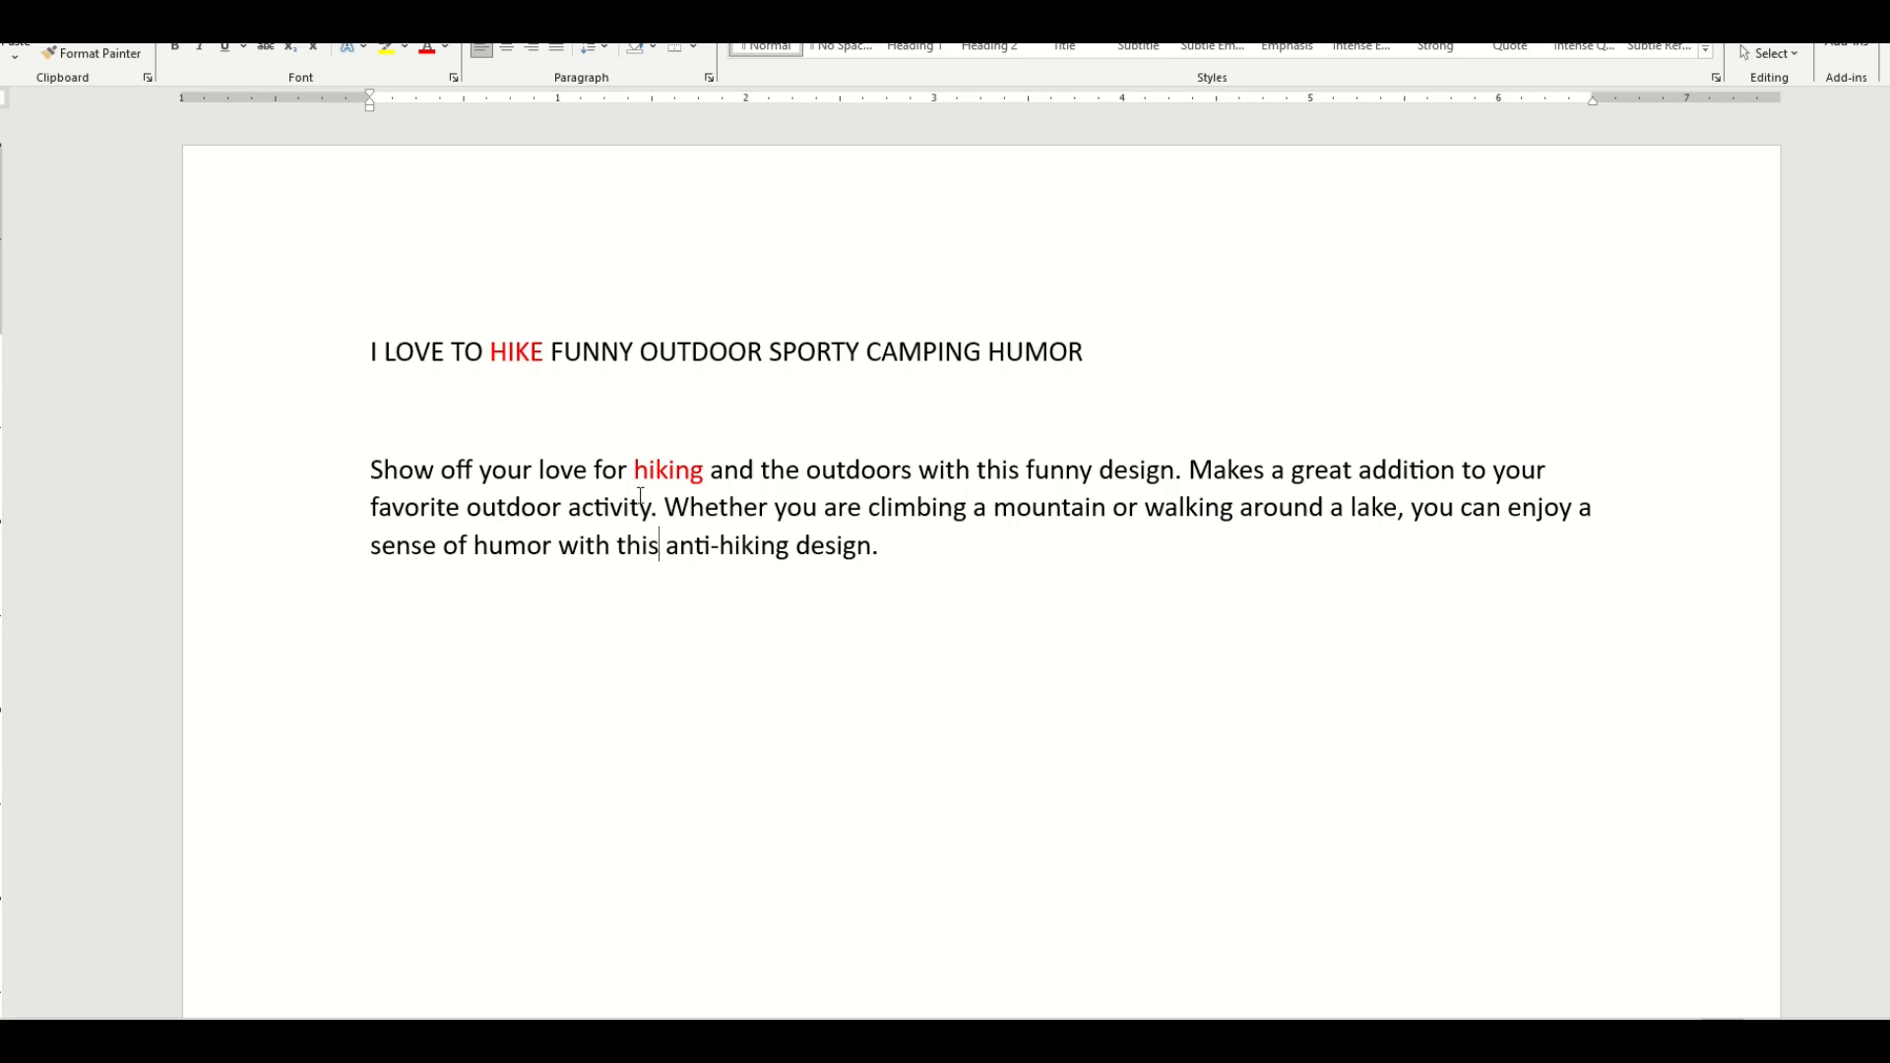
{"action": "double_click", "coordinate": [481, 511]}
{"action": "double_click", "coordinate": [915, 508]}
{"action": "left_click", "coordinate": [982, 545]}
{"action": "left_click_drag", "start_coordinate": [720, 547], "coordinate": [790, 547]}
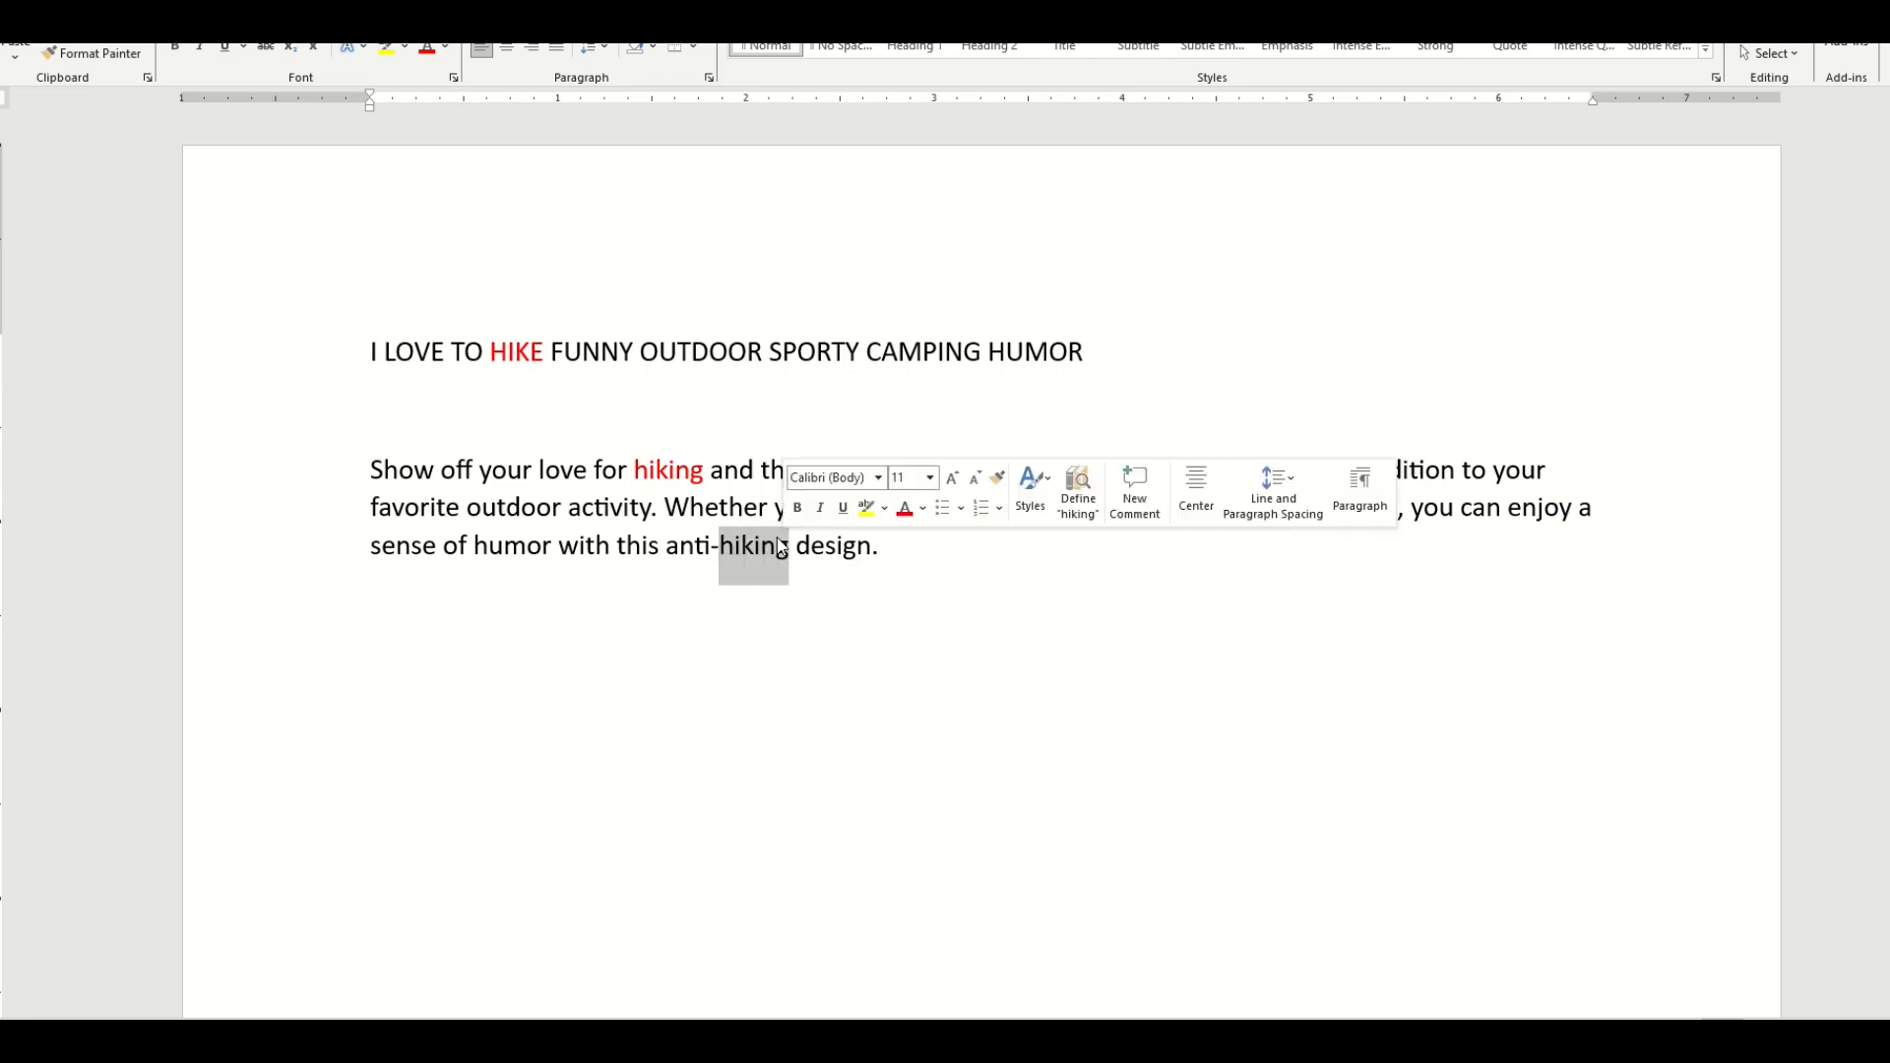
{"action": "left_click", "coordinate": [427, 49]}
{"action": "left_click", "coordinate": [754, 548]}
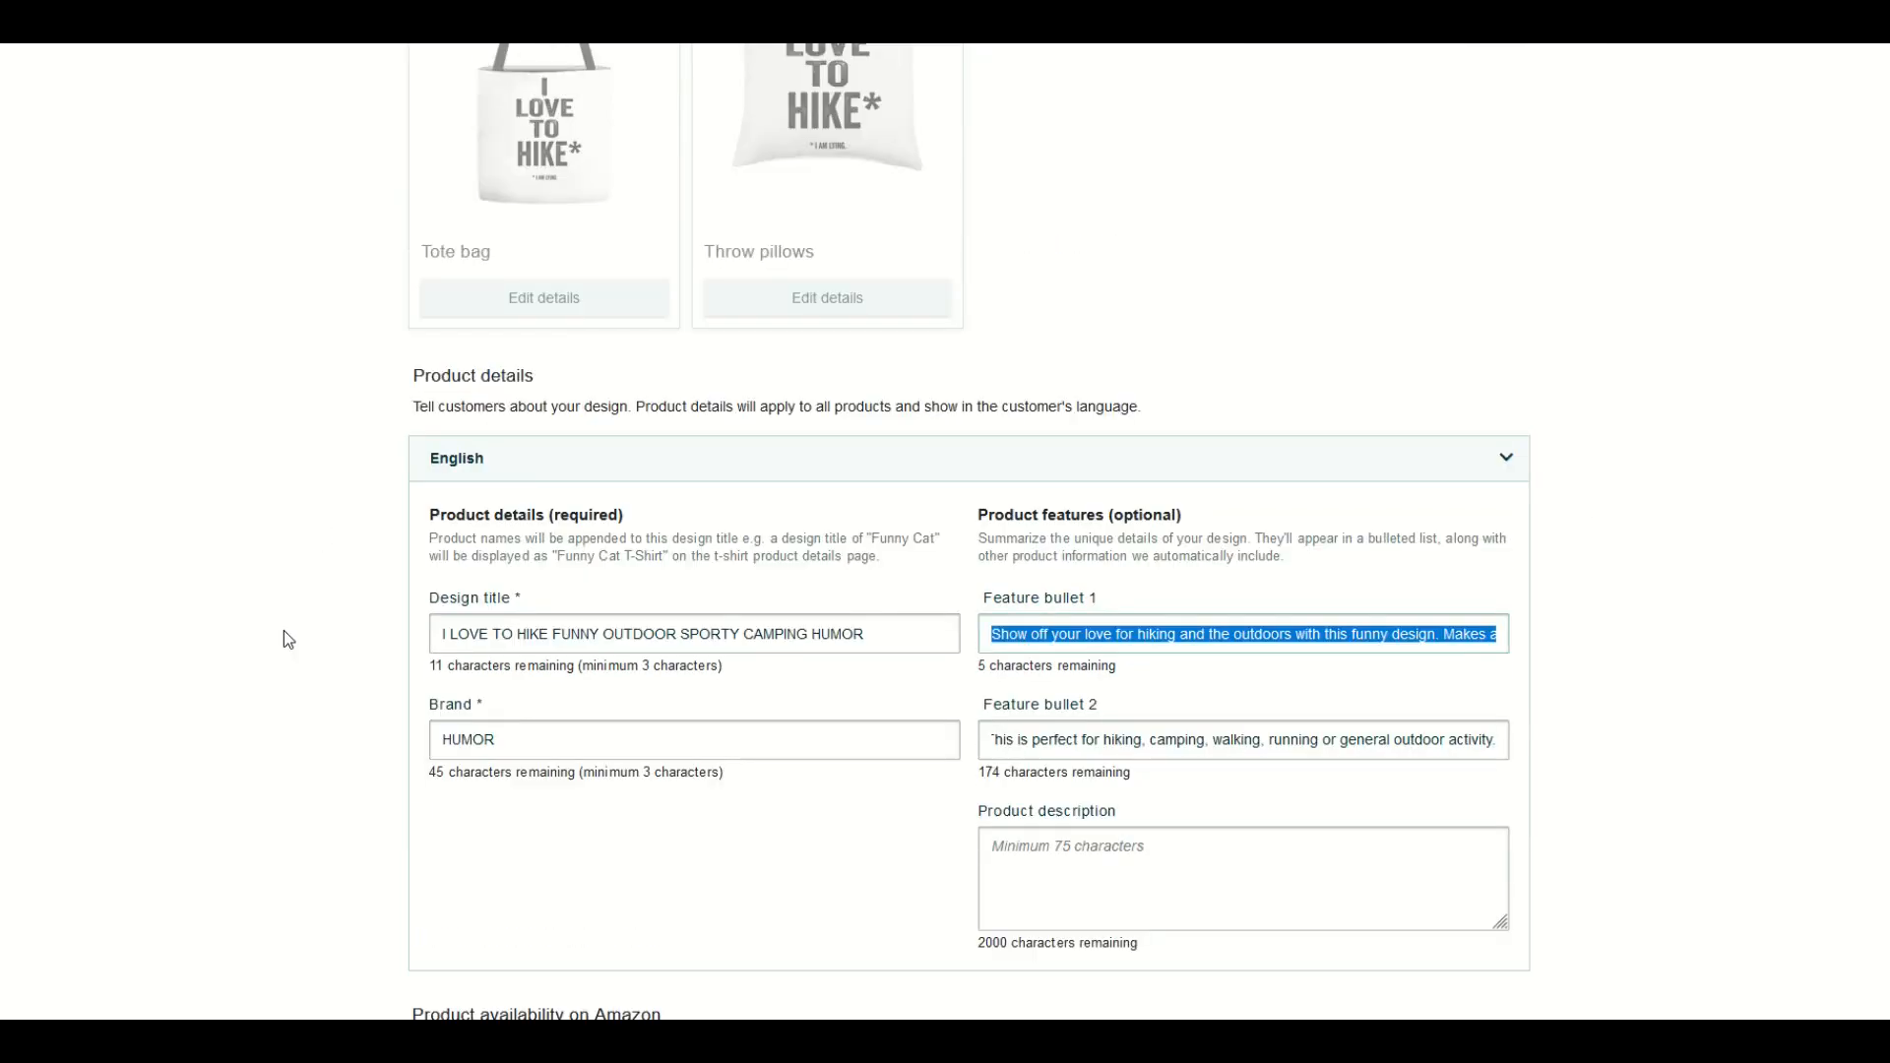
- Return to the Merch on Demand page and review the standard t-shirt's design, color and price settings
{"action": "scroll", "coordinate": [283, 630], "scroll_direction": "up", "scroll_amount": 5}
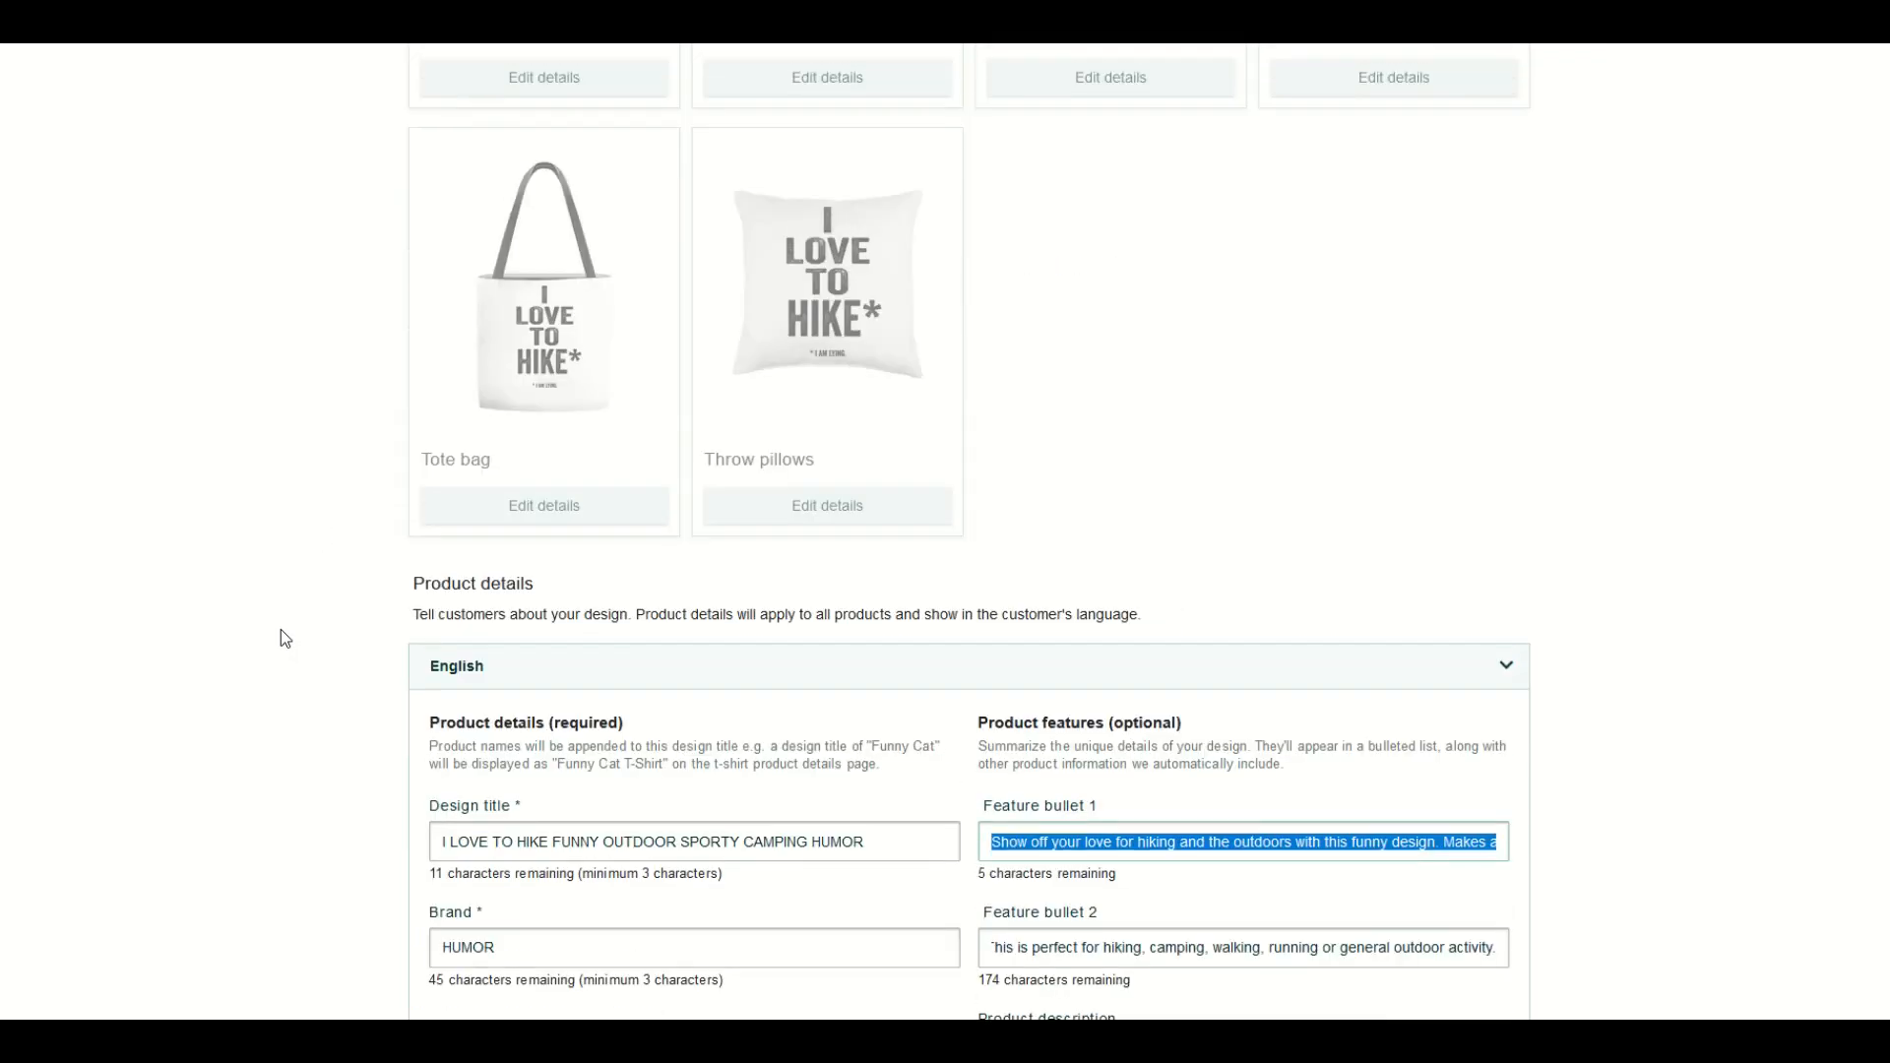
{"action": "scroll", "coordinate": [281, 630], "scroll_direction": "up", "scroll_amount": 15}
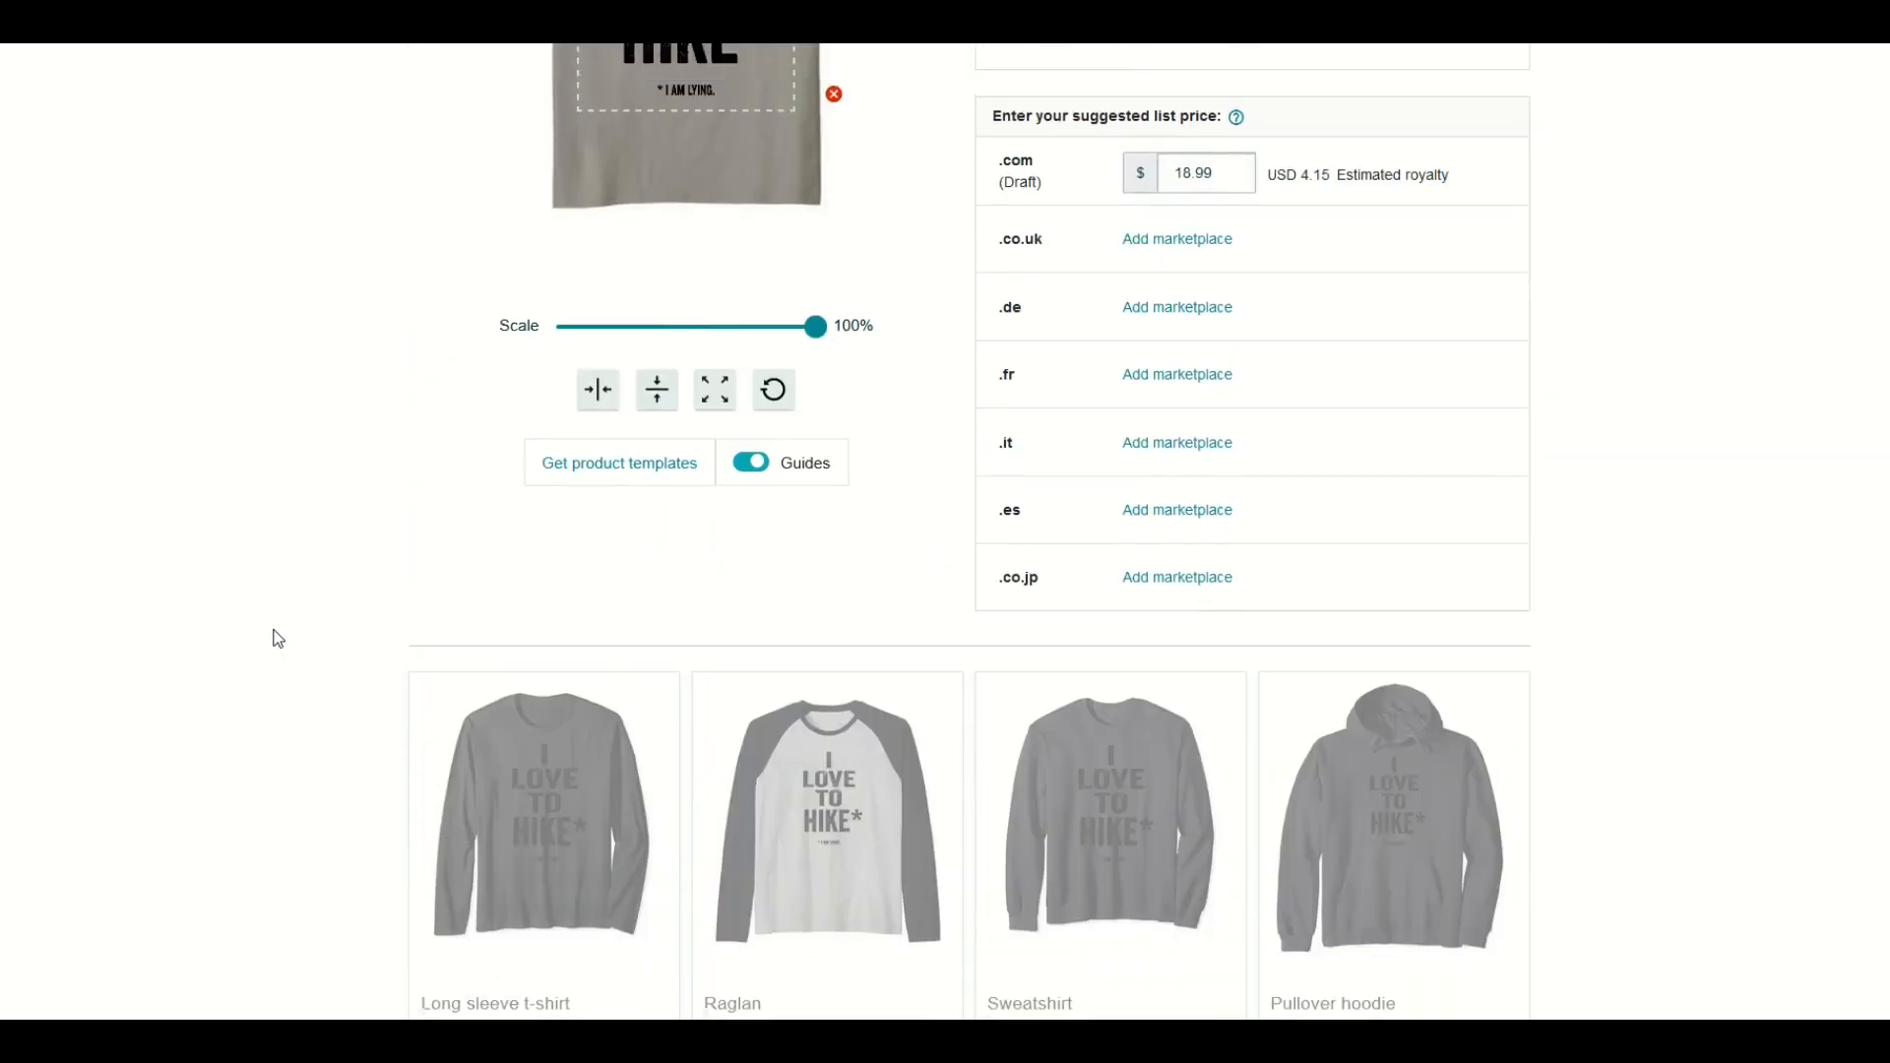
{"action": "scroll", "coordinate": [277, 640], "scroll_direction": "down", "scroll_amount": 1}
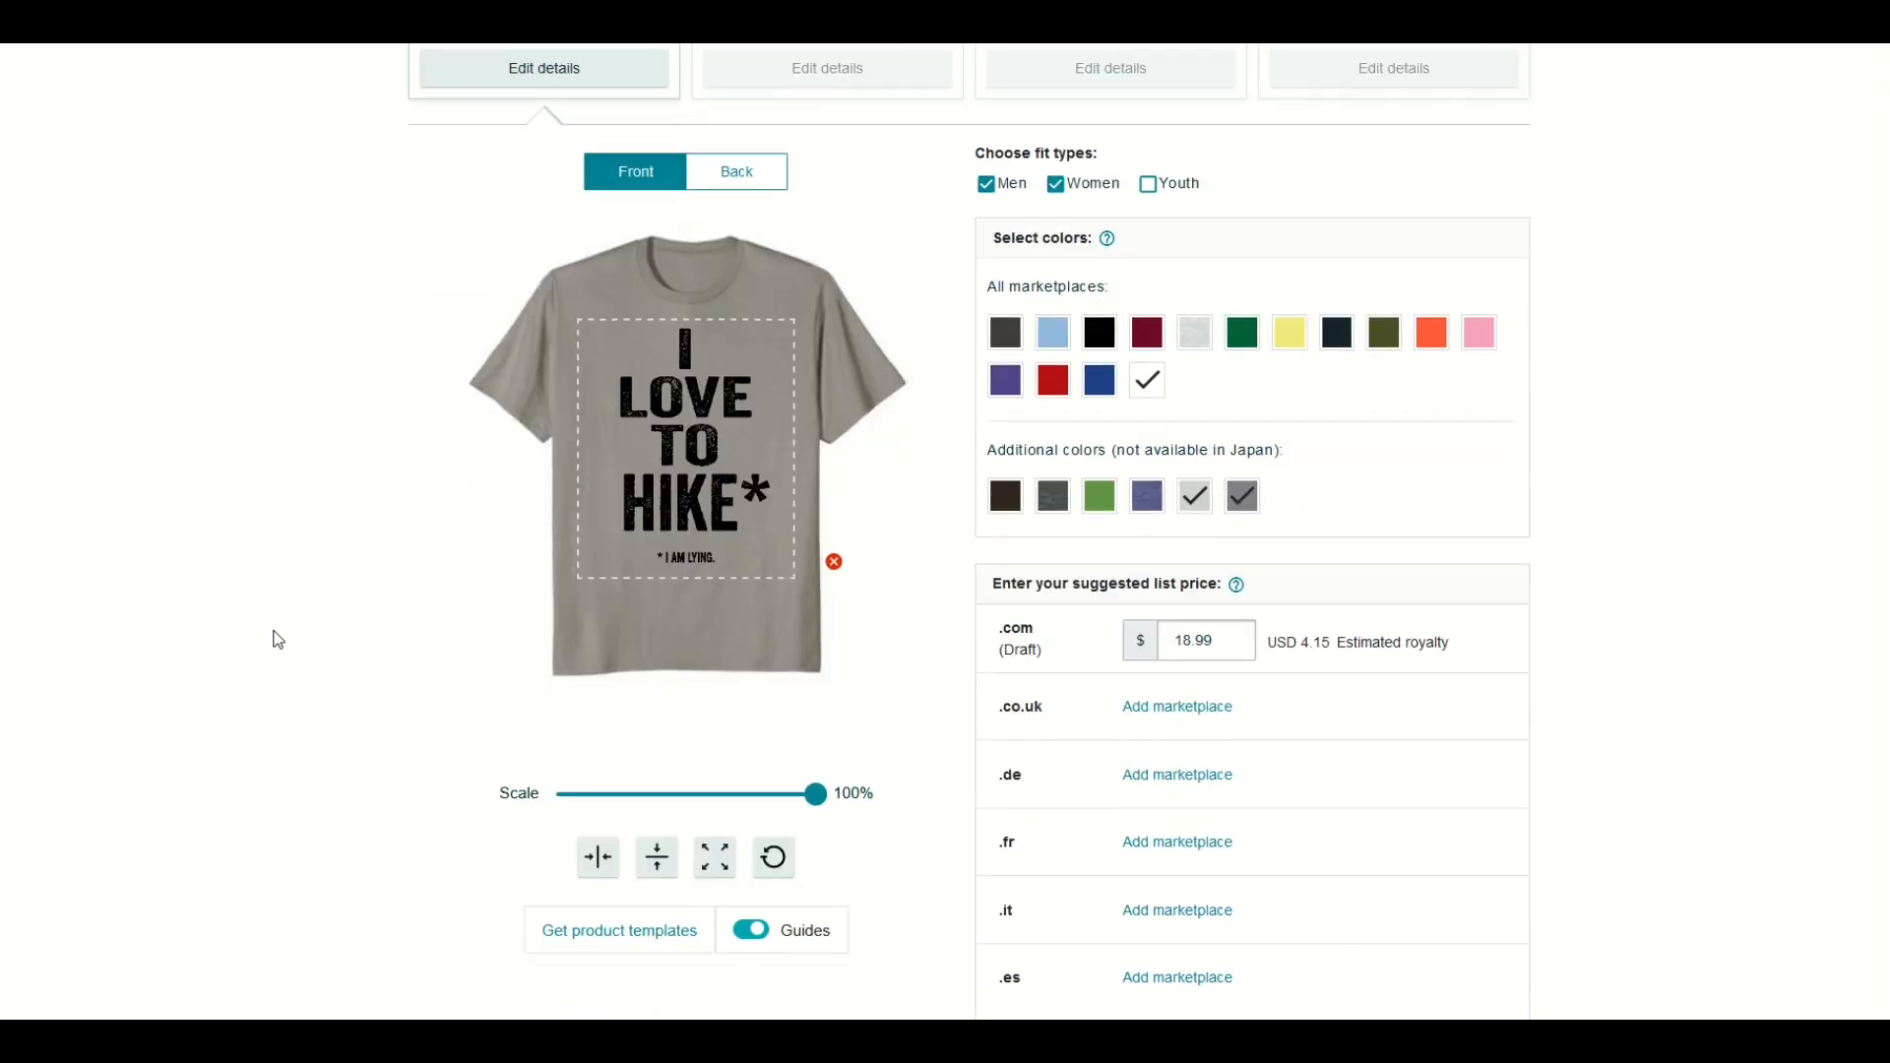